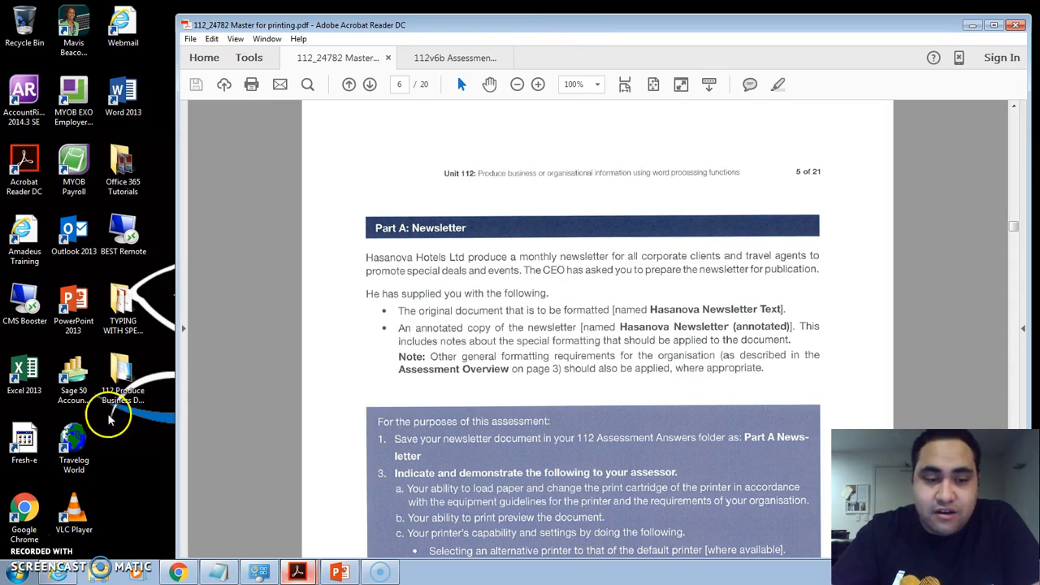
- Switch to Chrome and open the Foundation course homepage from the Fresh-e course quick links
left_click(180, 573)
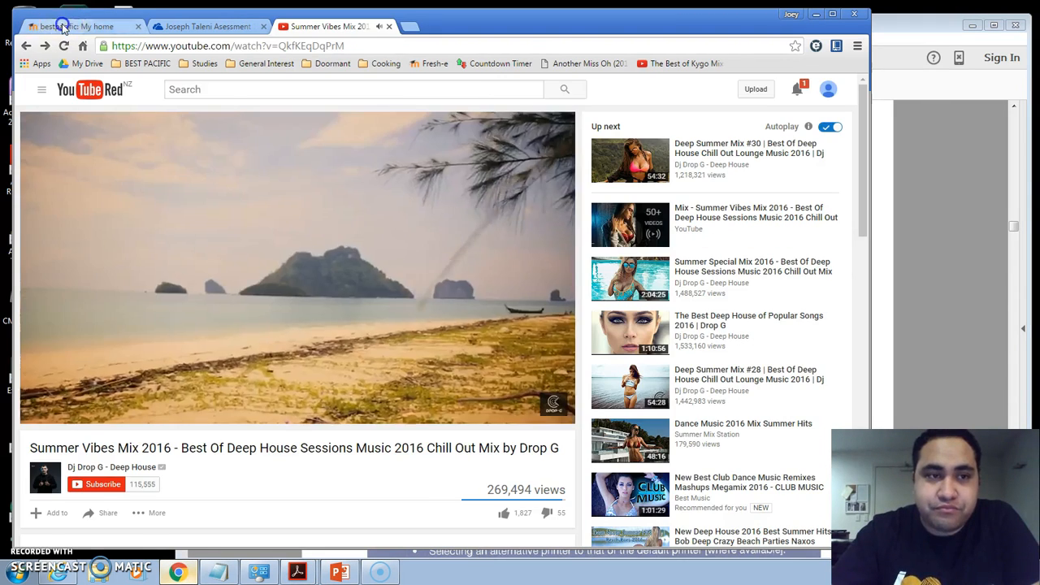
left_click(74, 26)
scroll(374, 386, "down", 3)
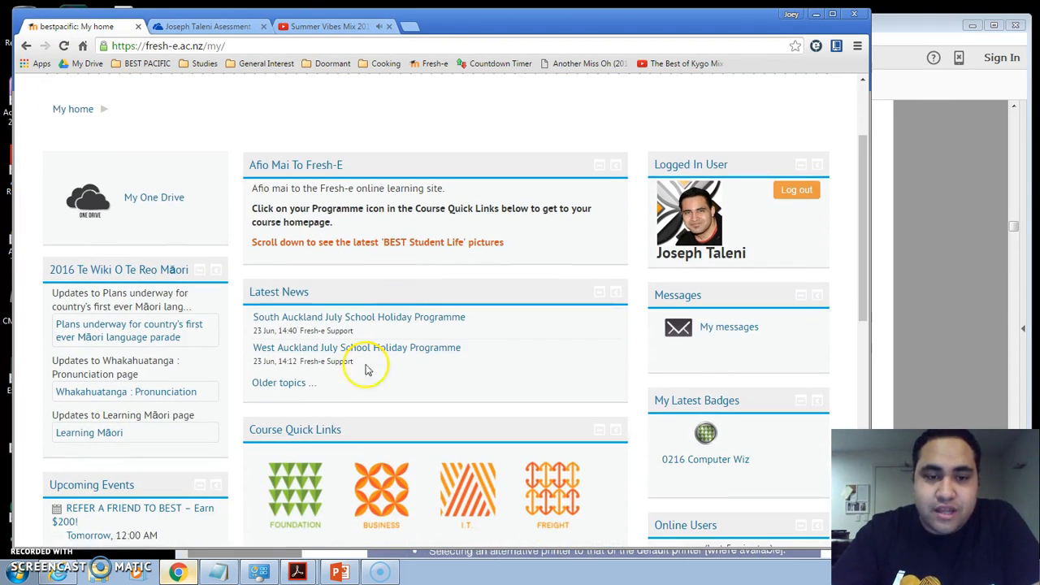
left_click(303, 485)
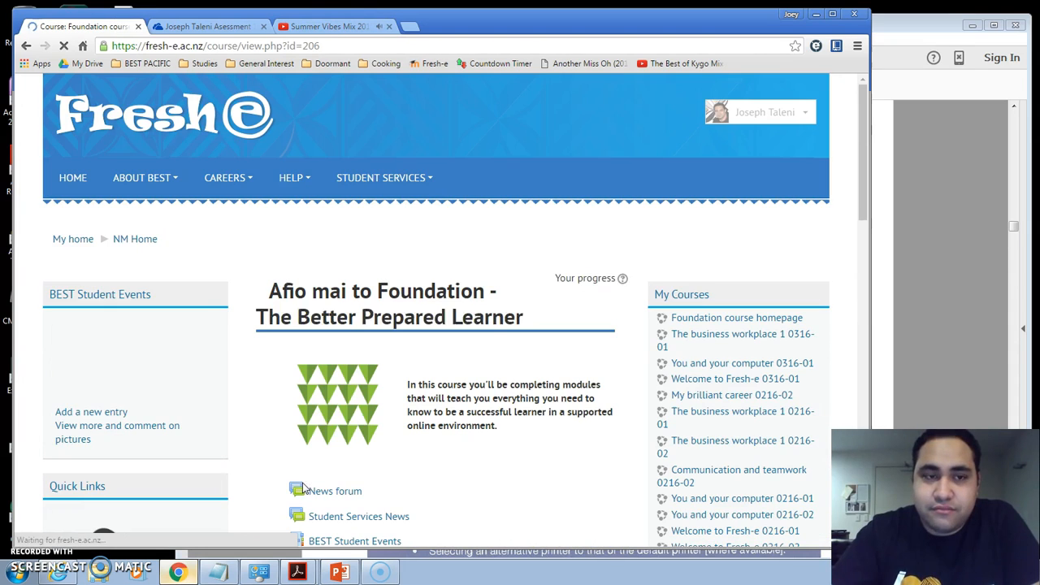
scroll(622, 241, "down", 1)
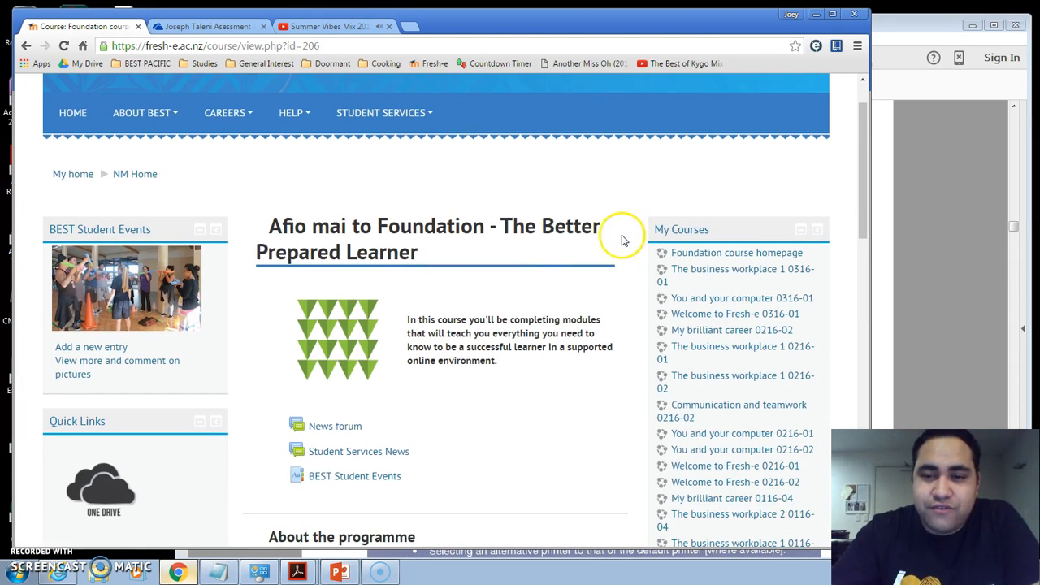
- Open the Assessment resources folder for producing business documents in the course The business workplace 1 0216-02
left_click(744, 376)
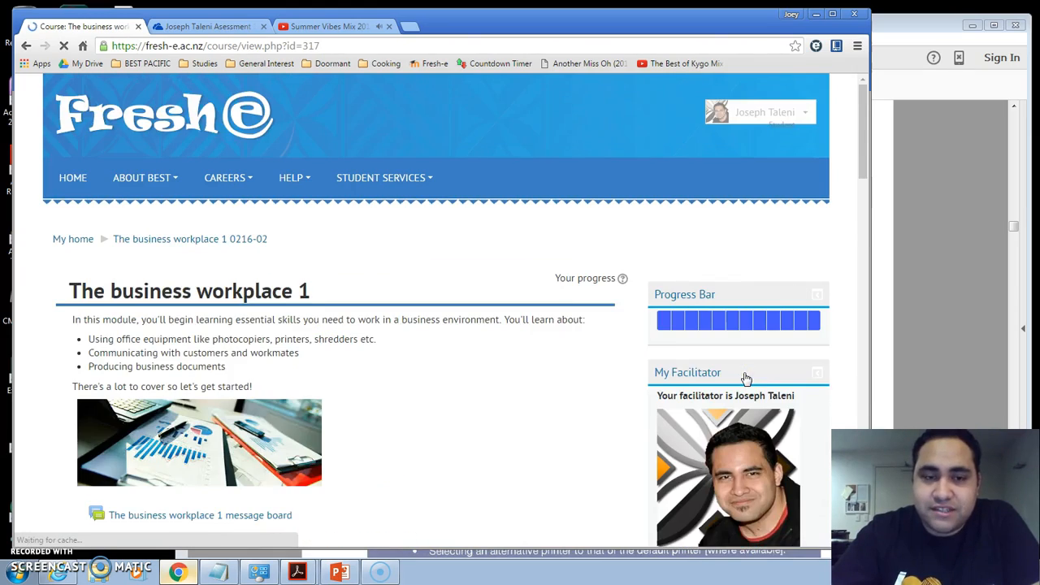
scroll(523, 291, "down", 1)
scroll(523, 291, "down", 10)
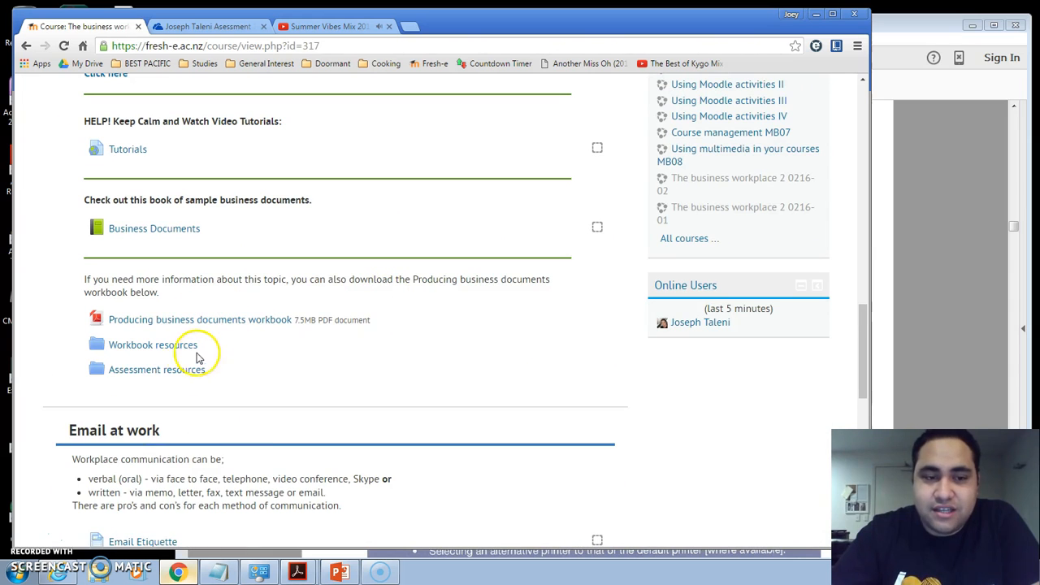
left_click(188, 373)
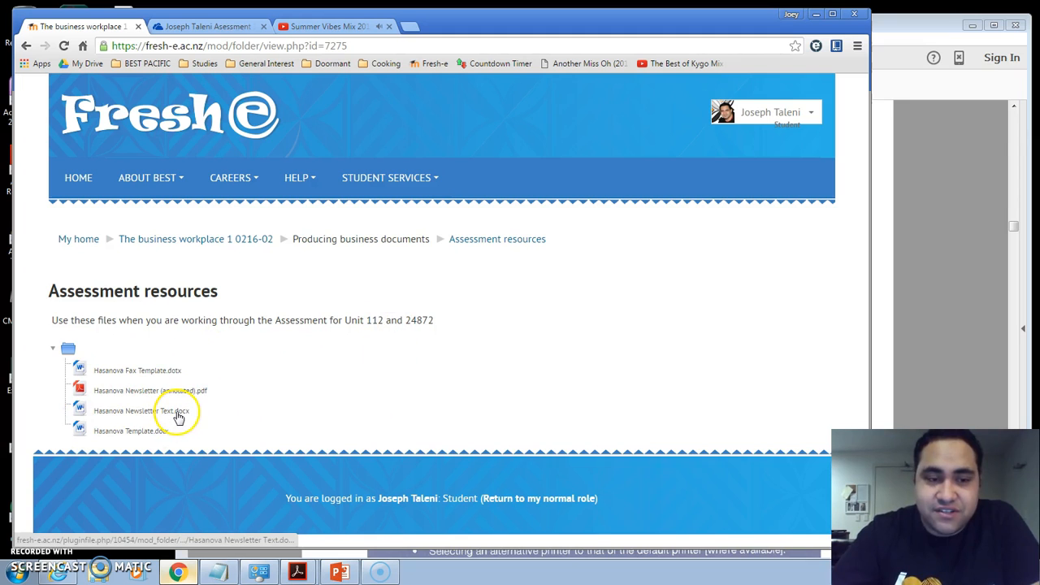
- Download Hasanova Newsletter (annotated).pdf and Hasanova Newsletter Text.docx from the assessment resources
left_click(192, 391)
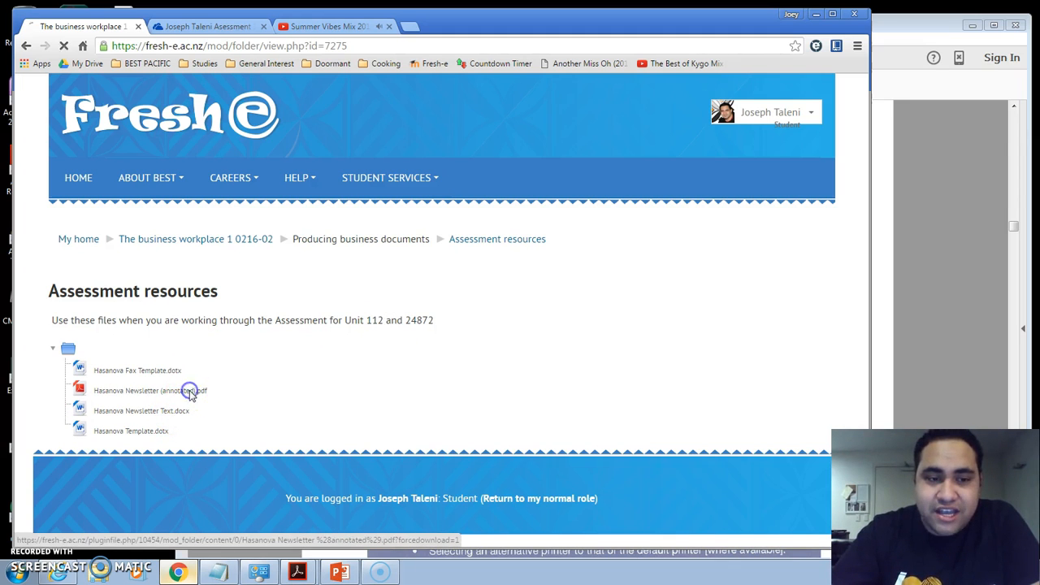
left_click(171, 411)
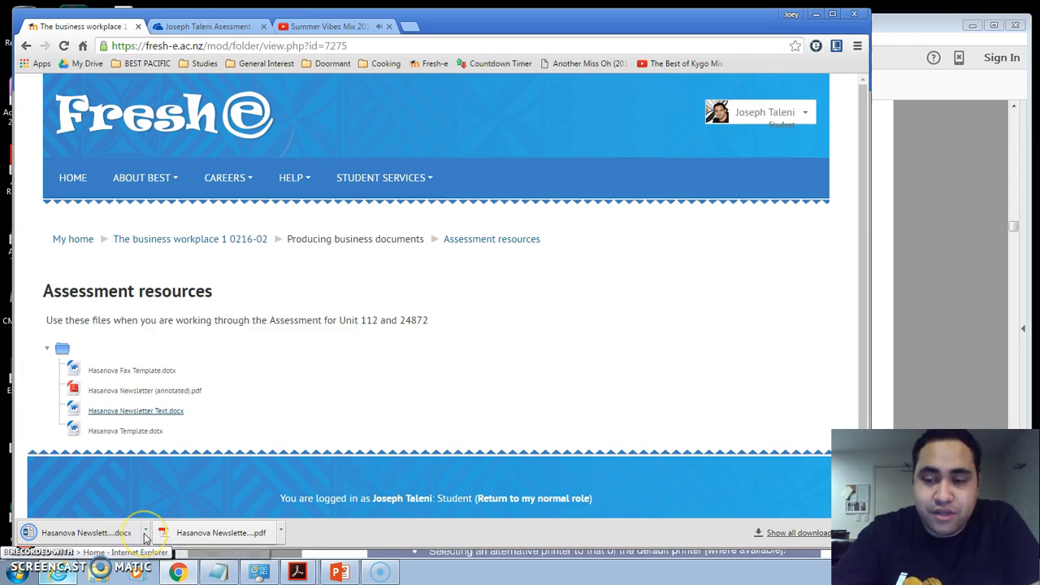
left_click(196, 531)
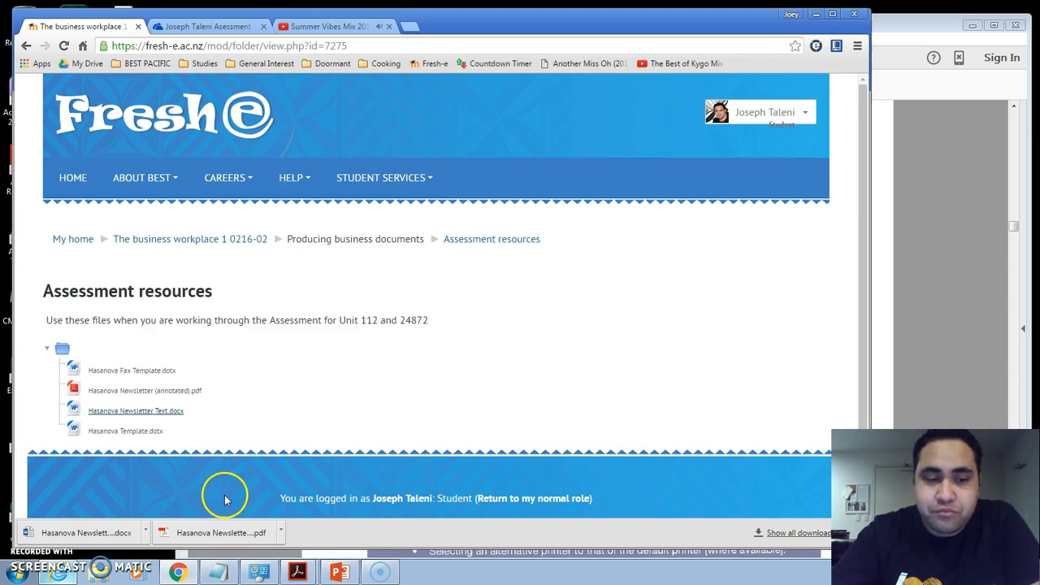
- Open the downloaded Hasanova Newsletter Text document in Word and skim through its text
left_click(144, 531)
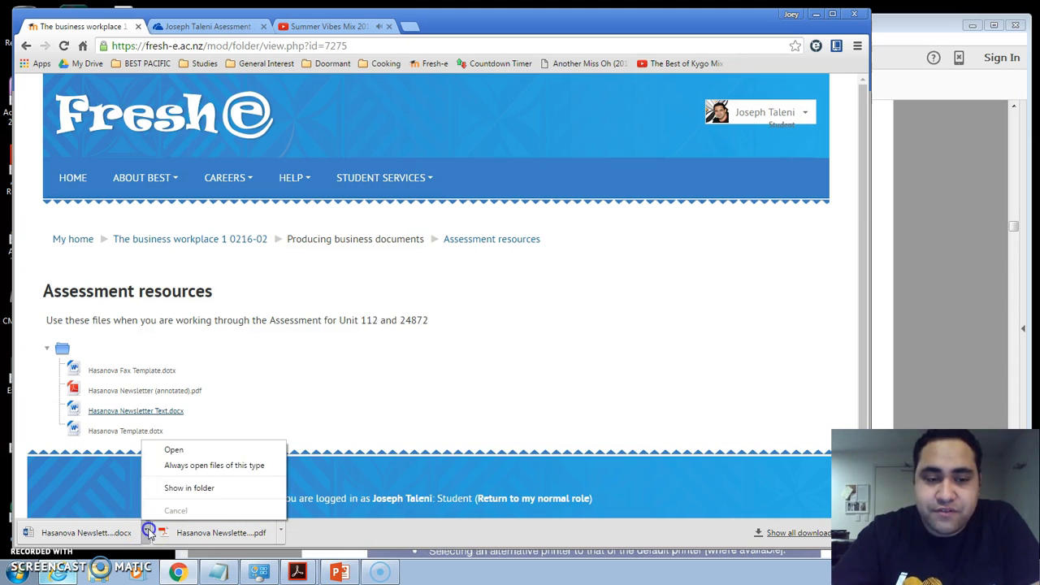
left_click(186, 451)
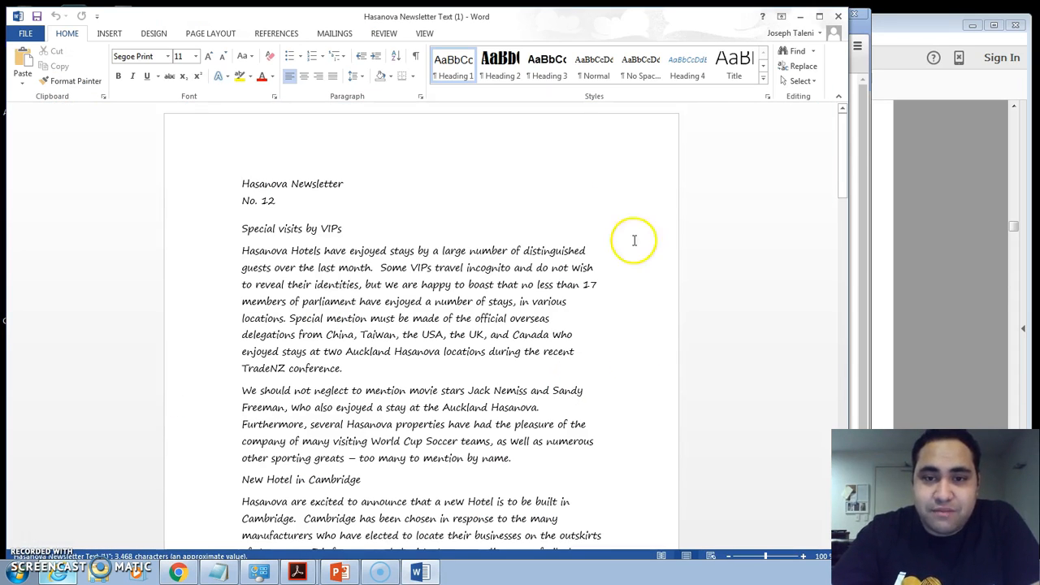
scroll(464, 290, "down", 5)
scroll(454, 325, "up", 5)
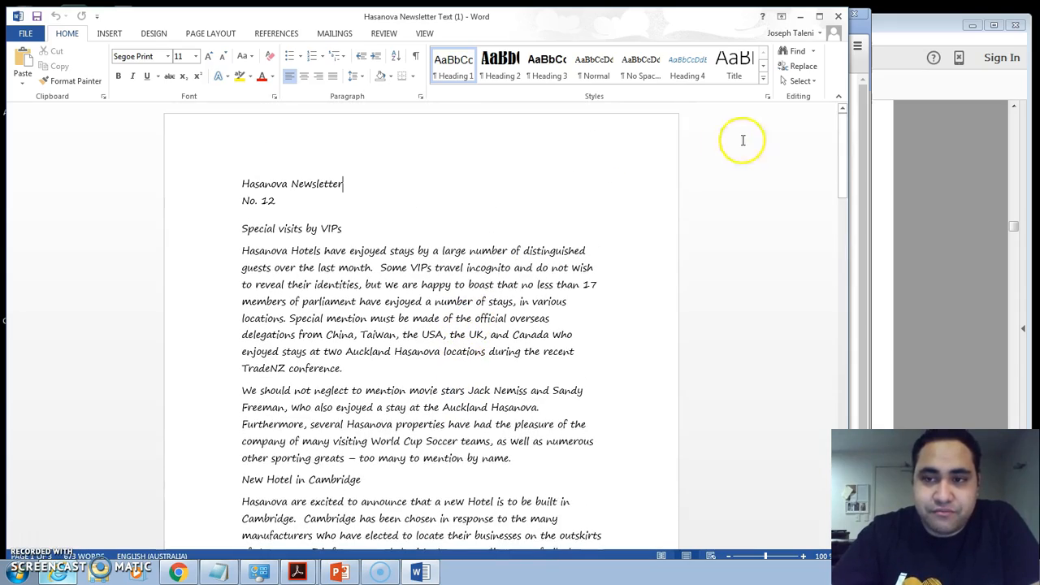
- Open the downloaded annotated newsletter PDF in Chrome and examine the note on body text font, justification and columns
left_click(861, 162)
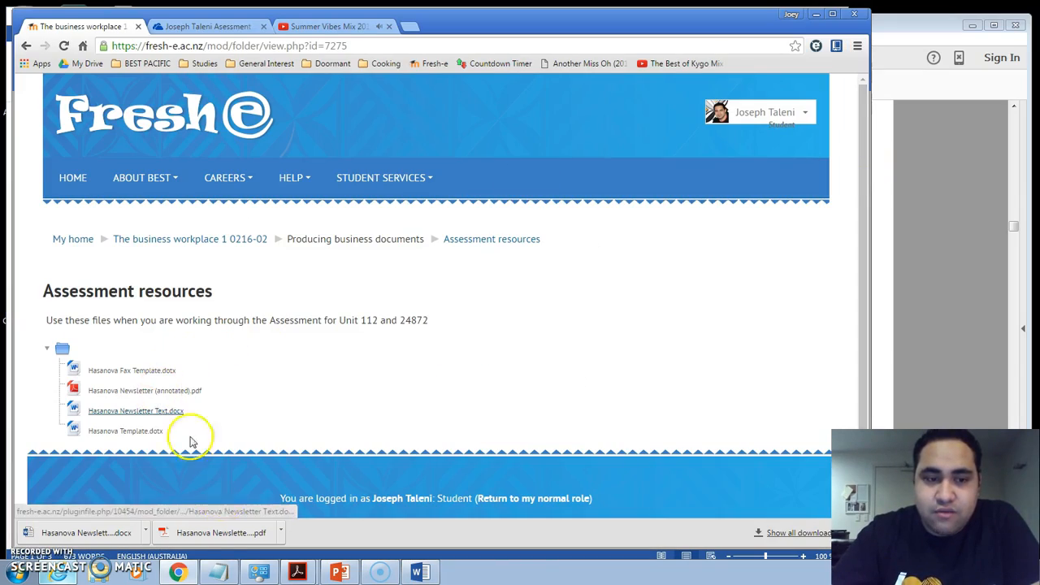
left_click(221, 532)
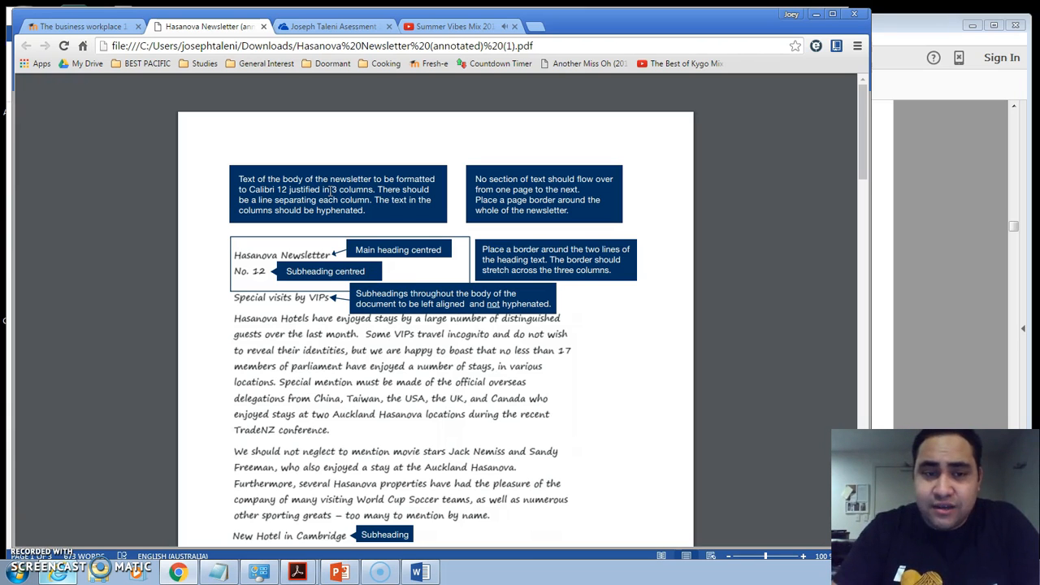
triple_click(277, 188)
double_click(272, 188)
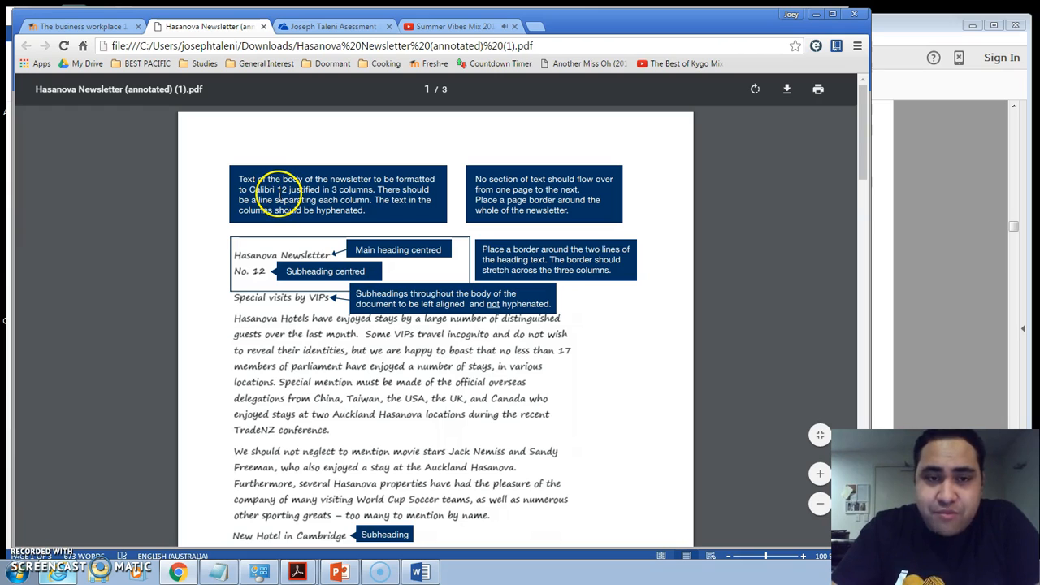
triple_click(280, 192)
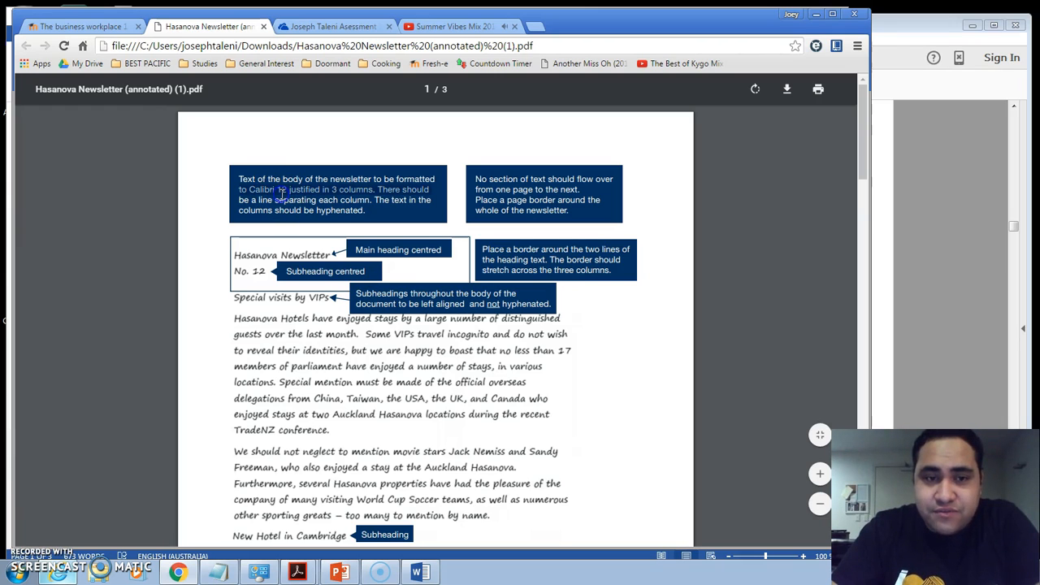
left_click(281, 182)
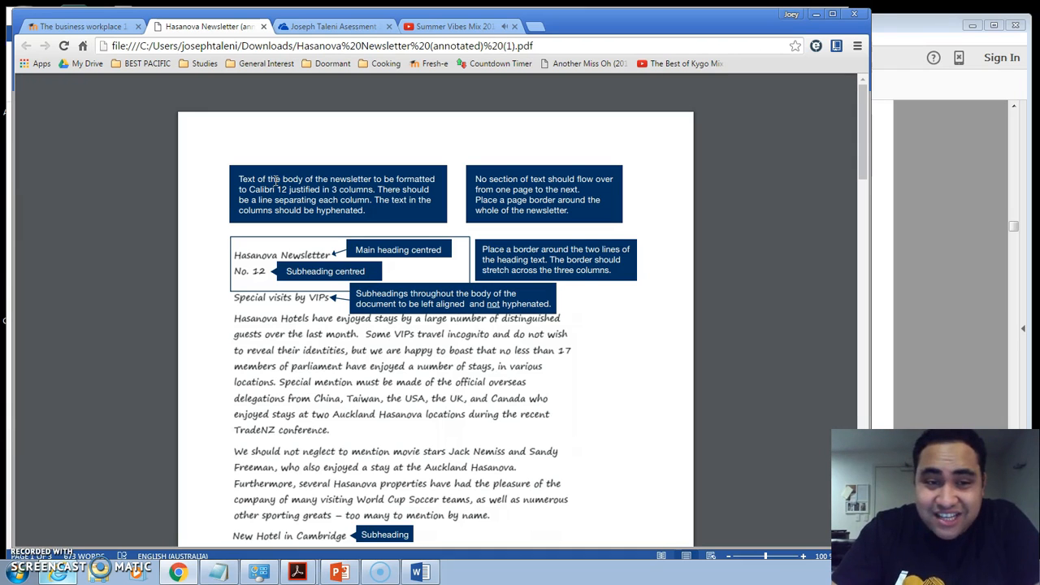
left_click(381, 175)
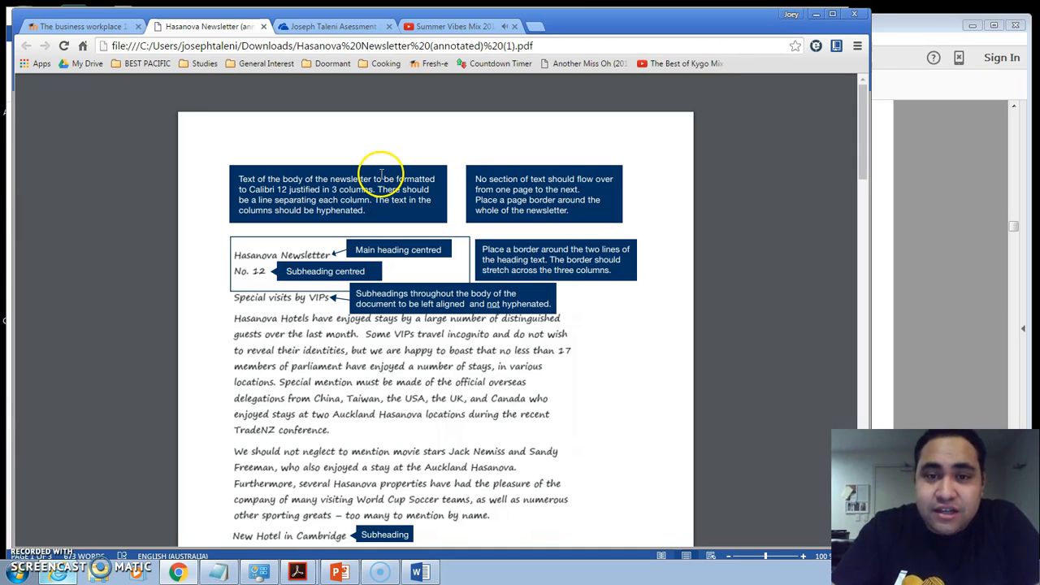
- Examine the annotations for the main heading and the subheadings throughout the newsletter PDF
triple_click(397, 250)
triple_click(358, 271)
left_click(282, 269)
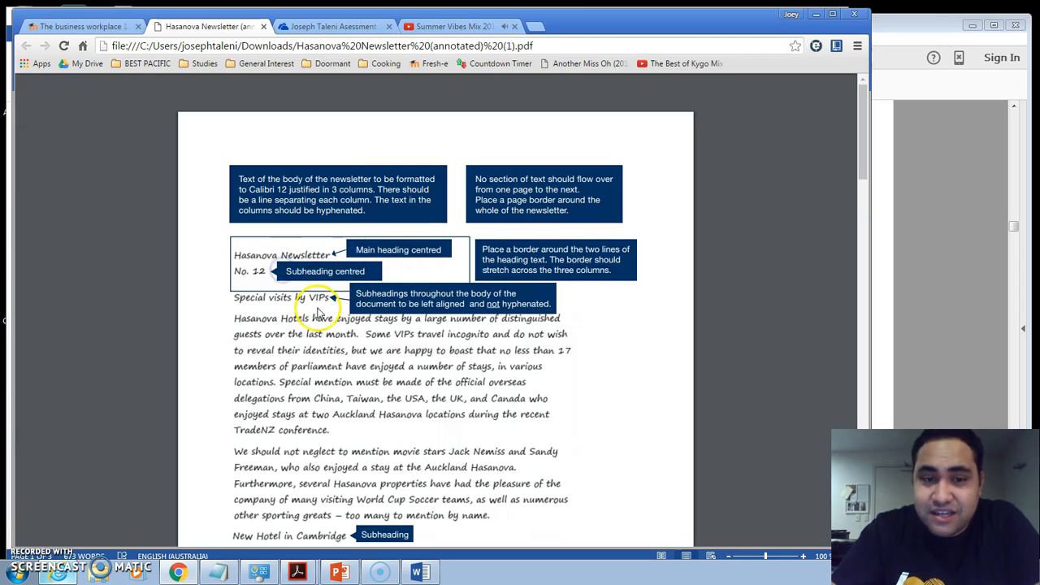
left_click(299, 300)
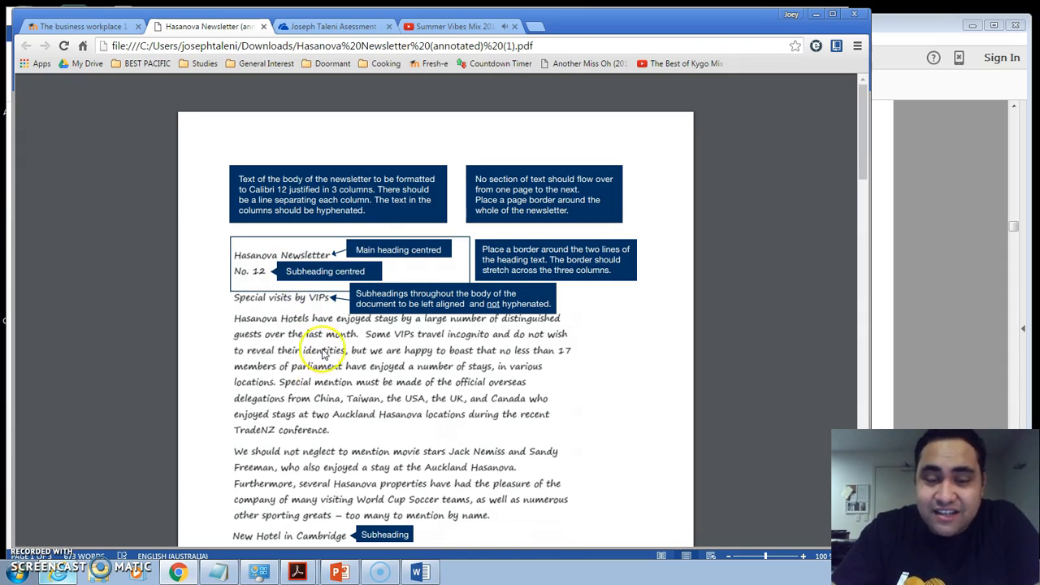
scroll(363, 345, "down", 3)
scroll(363, 345, "down", 8)
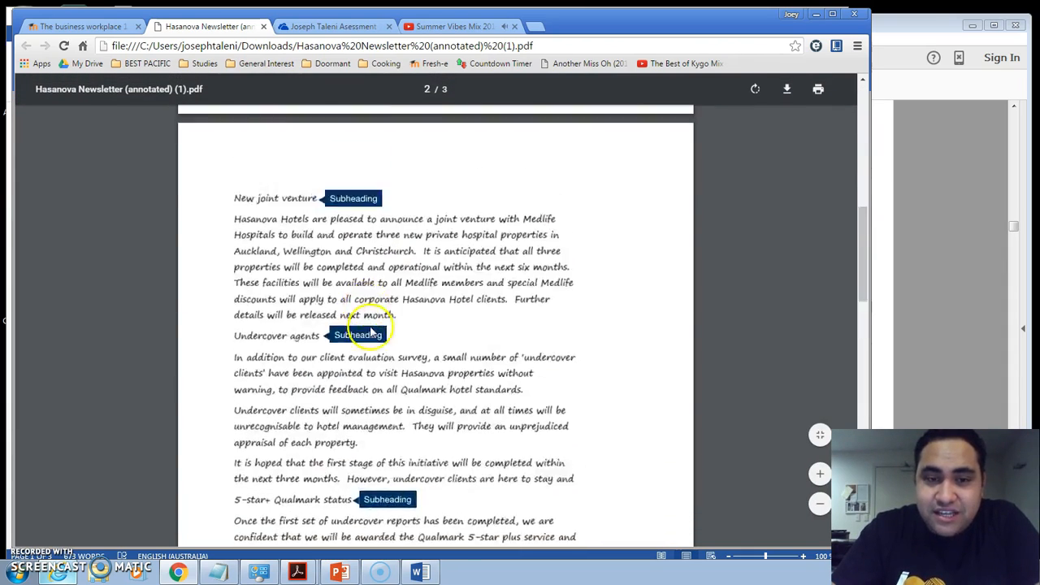
scroll(382, 316, "up", 10)
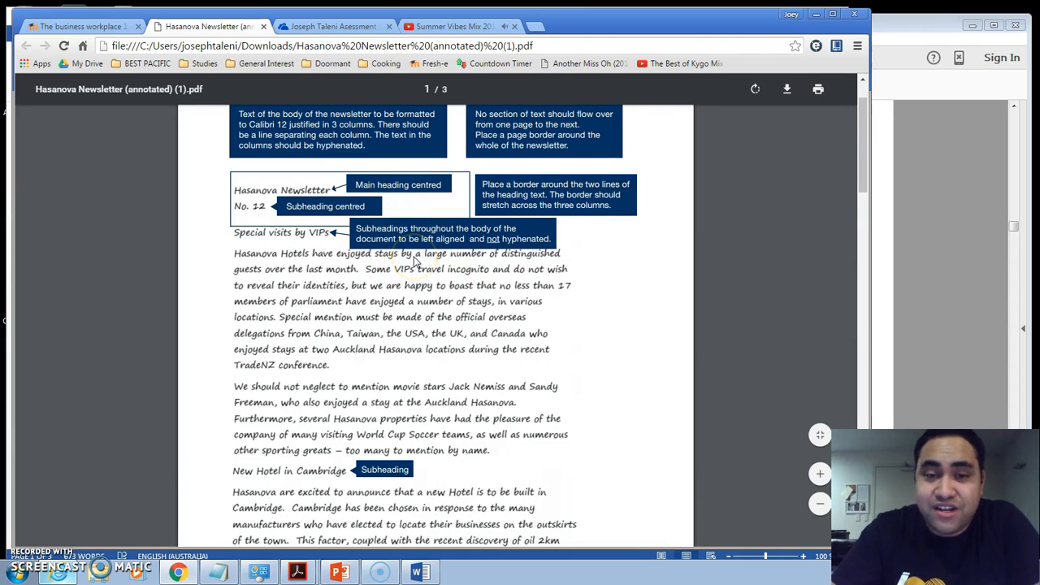
scroll(419, 279, "up", 1)
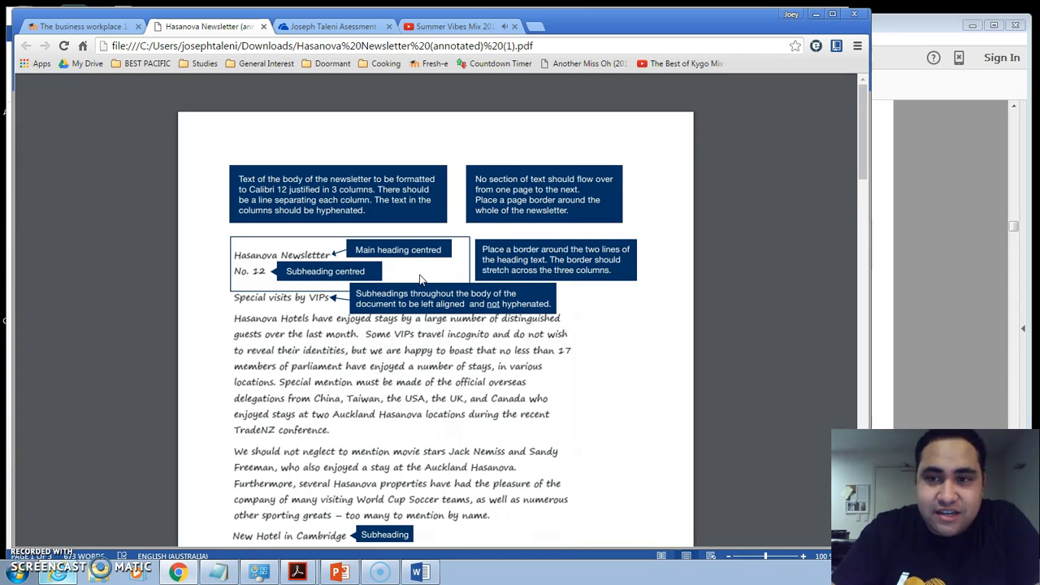
- Switch to Word and start saving the newsletter under OneDrive - Best Pacific Institute of Education, browsing its Documents folder
left_click(419, 572)
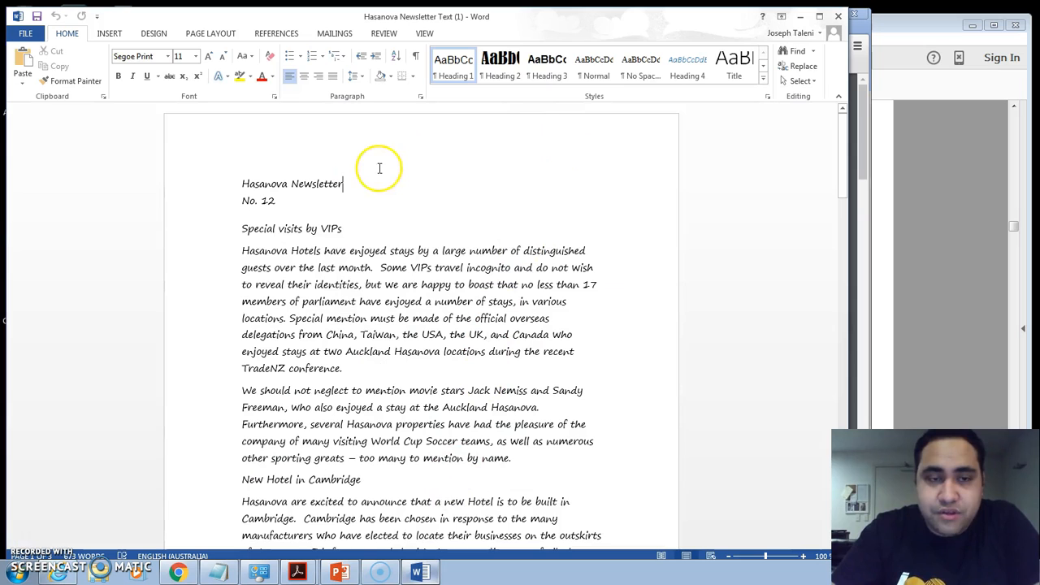
left_click(26, 35)
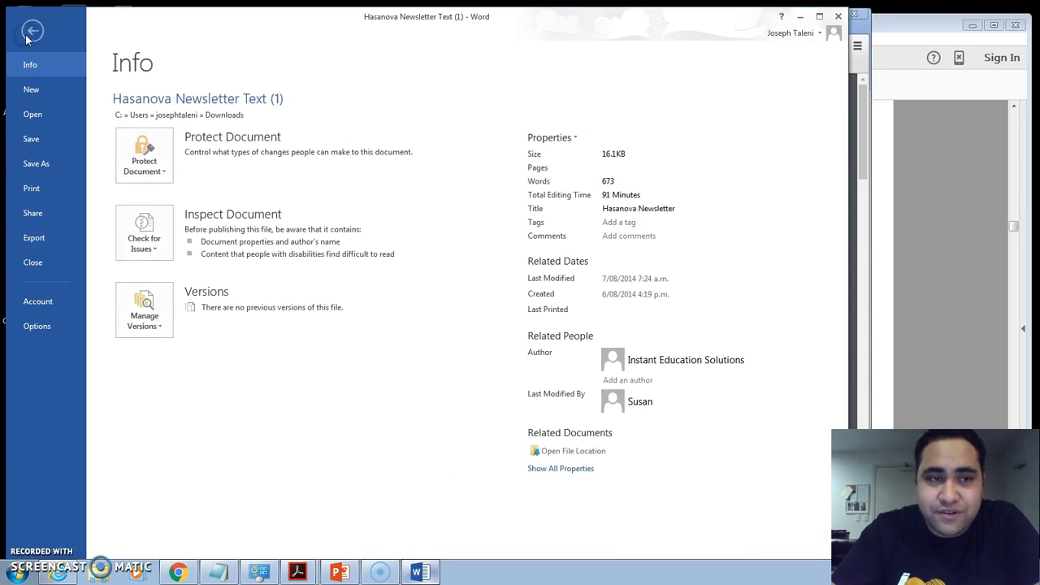
left_click(27, 34)
left_click(27, 35)
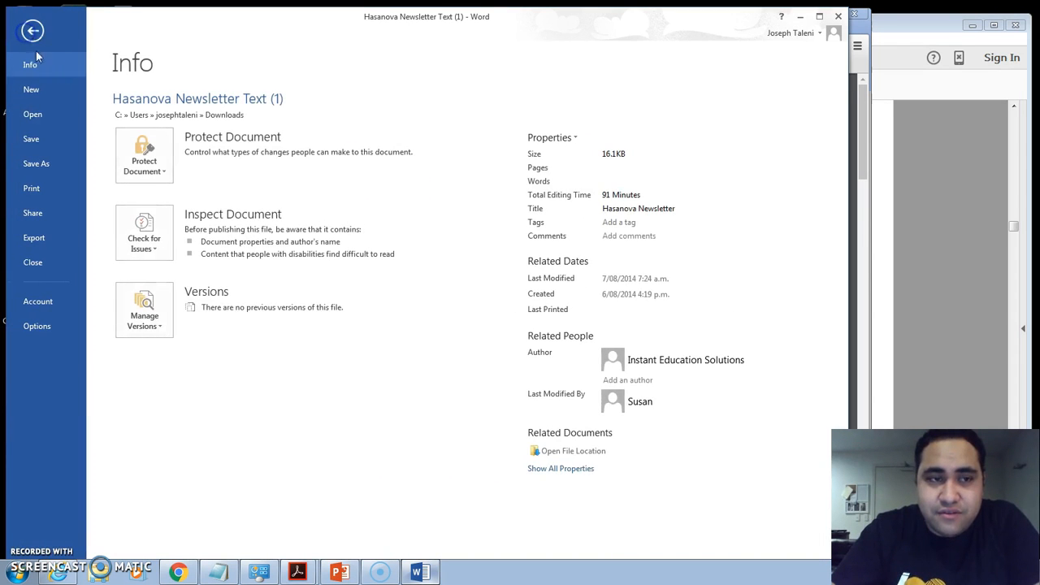
left_click(64, 162)
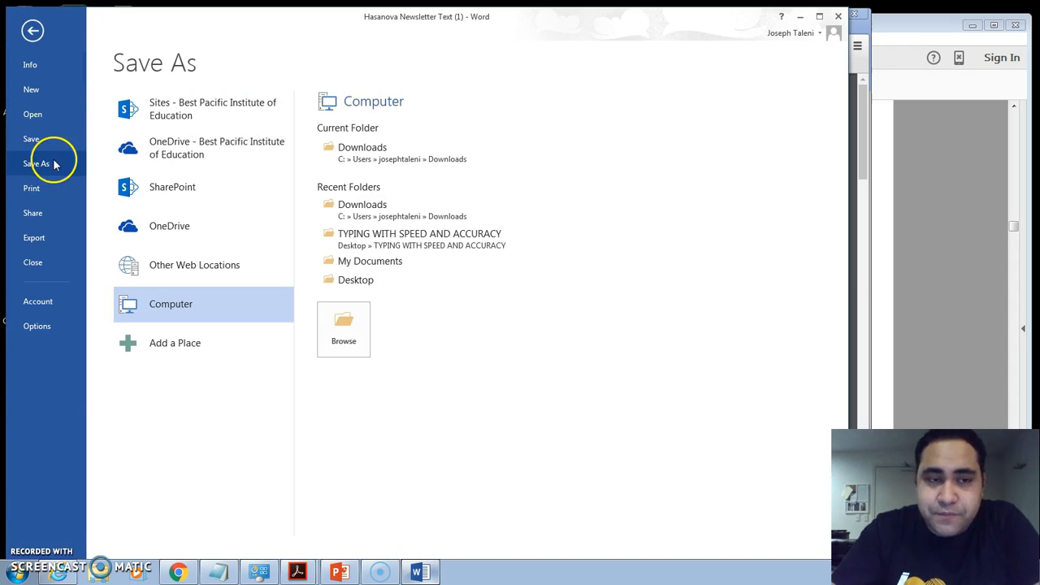
left_click(232, 145)
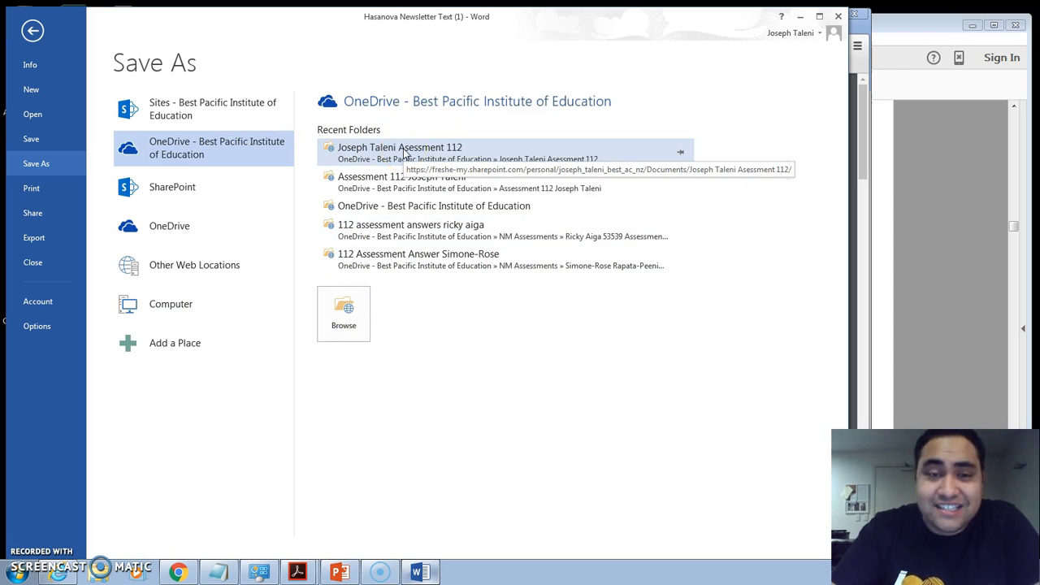
left_click(343, 321)
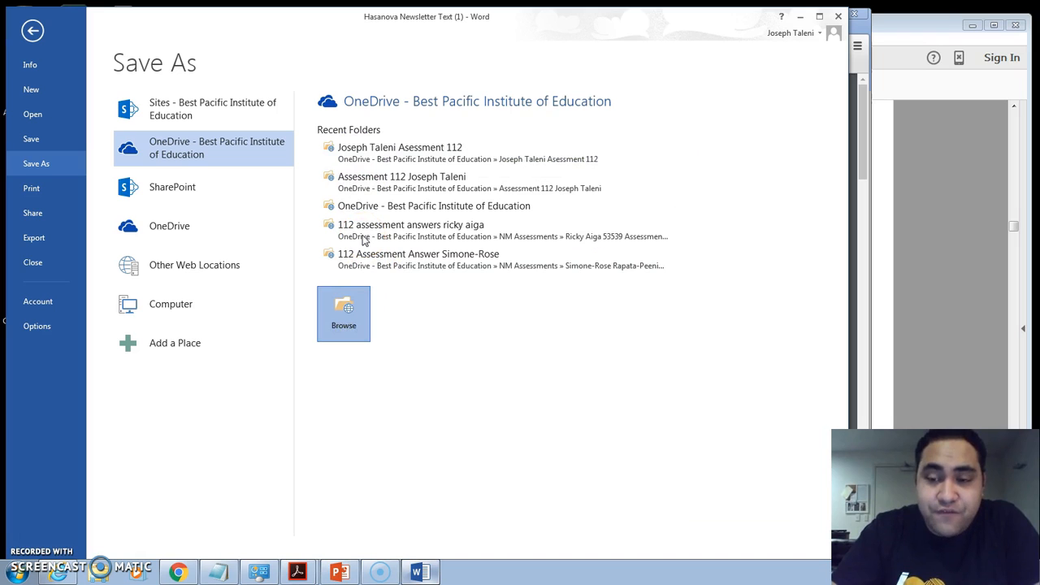
left_click(369, 290)
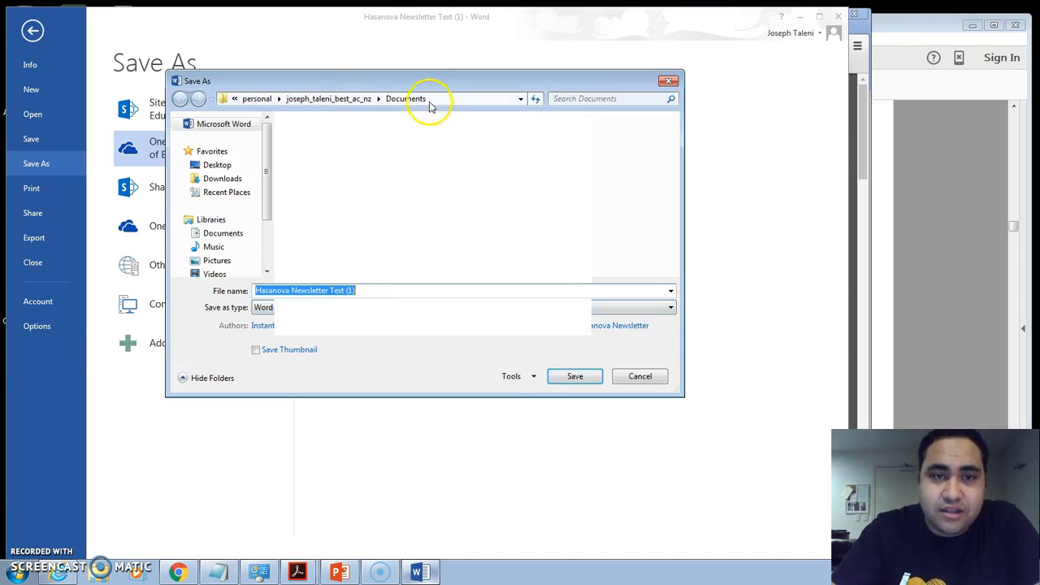
left_click_drag(436, 83, 426, 50)
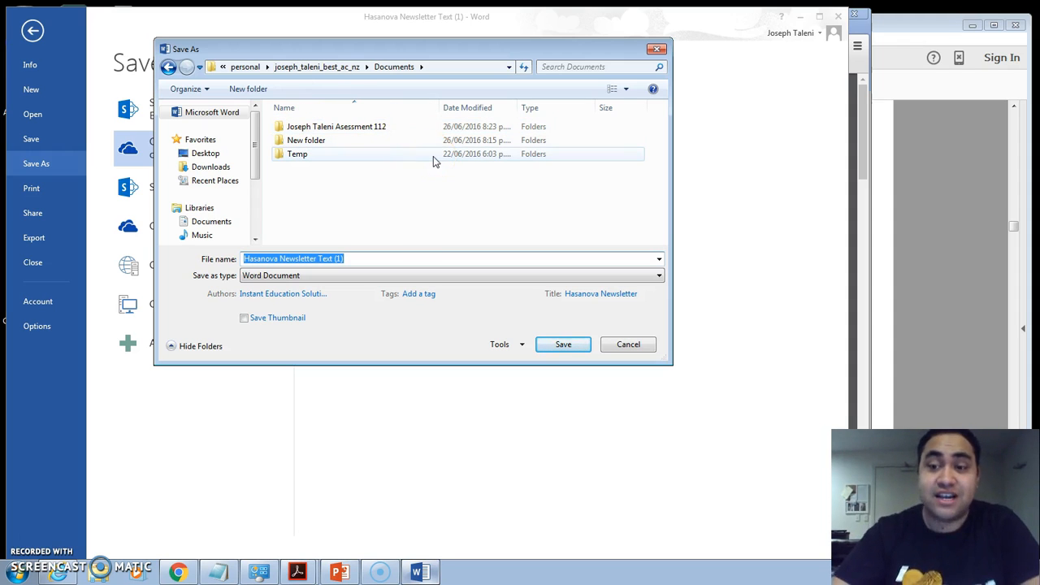
- Create a new folder with the default name in the OneDrive Documents folder
right_click(340, 182)
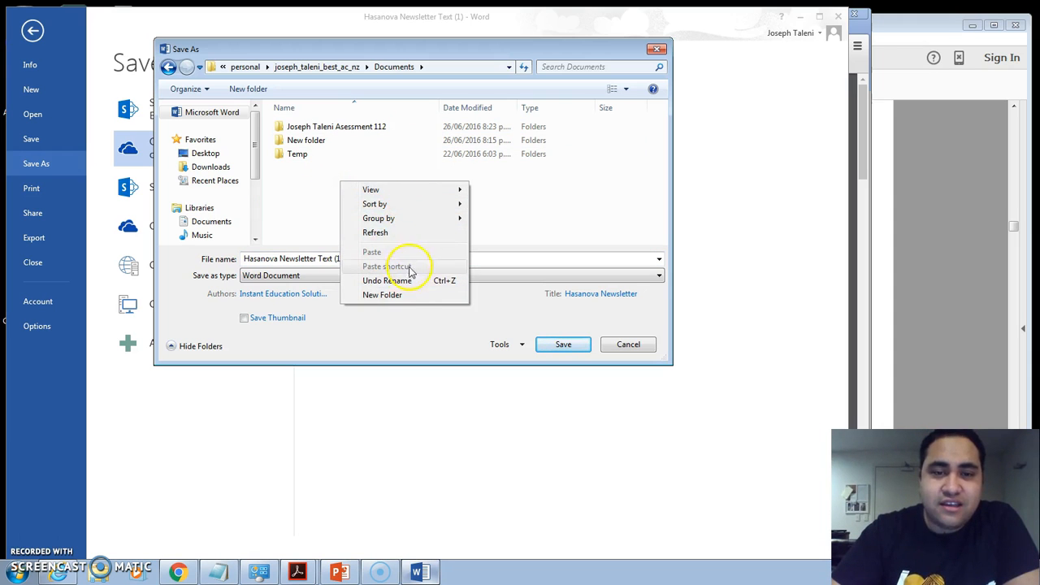
left_click(406, 291)
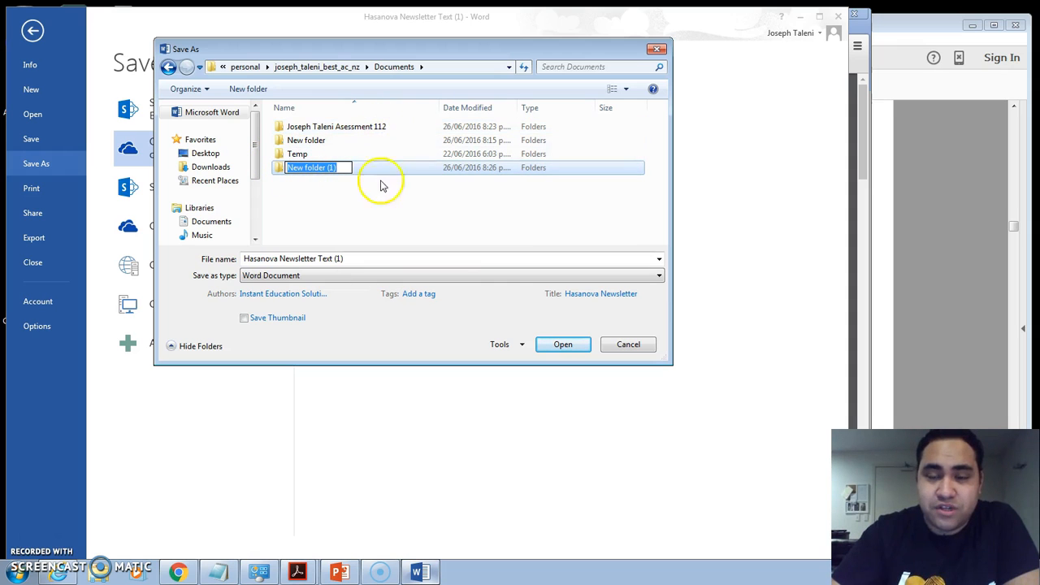
left_click(385, 203)
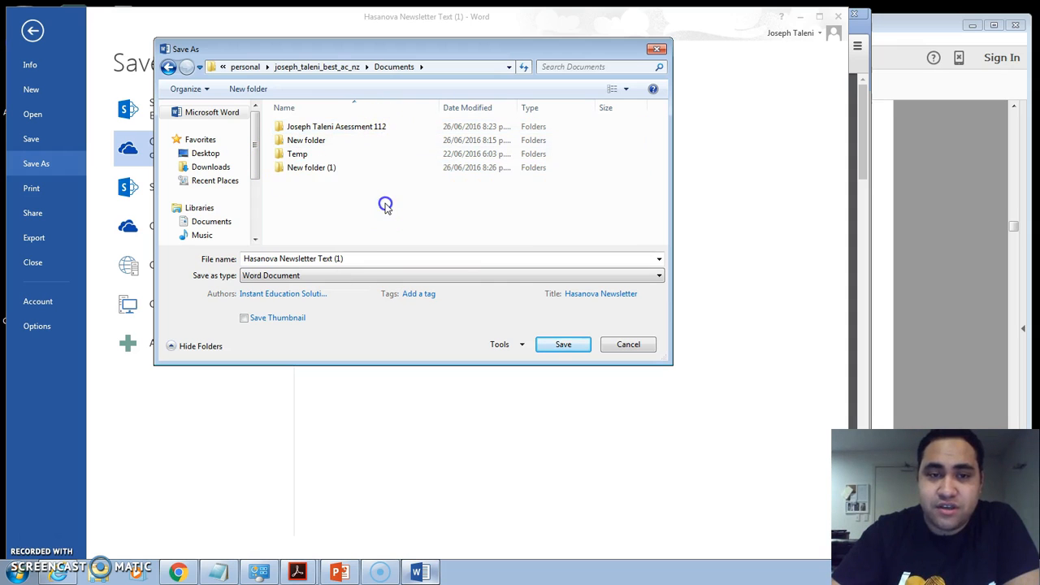
- Save the newsletter as TASK A NEWSLETTER in the existing Assessment 112 folder within the OneDrive Documents folder
left_click(324, 128)
double_click(324, 128)
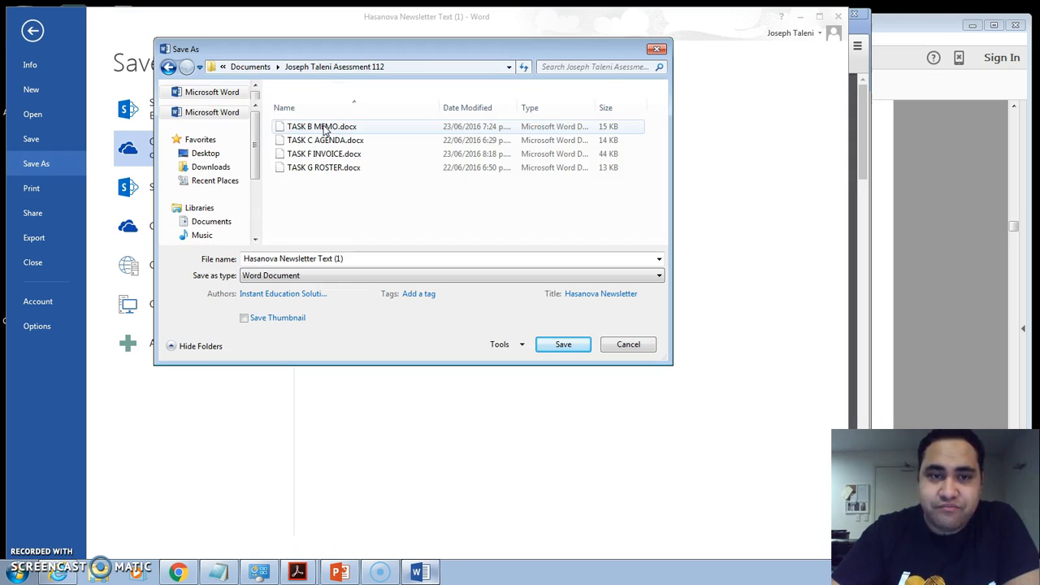
left_click(351, 258)
left_click_drag(352, 258, 204, 244)
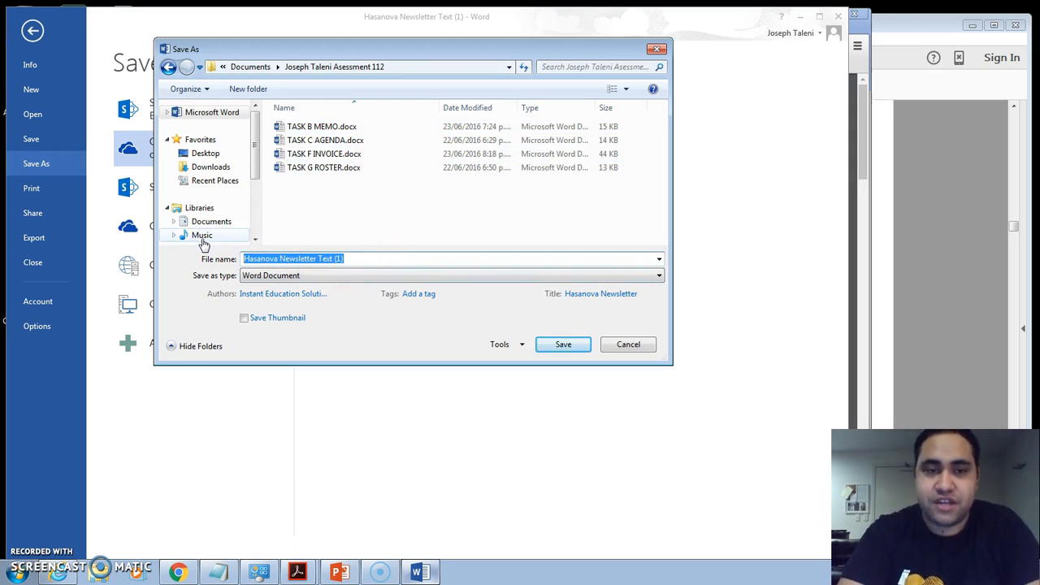
type("TASK")
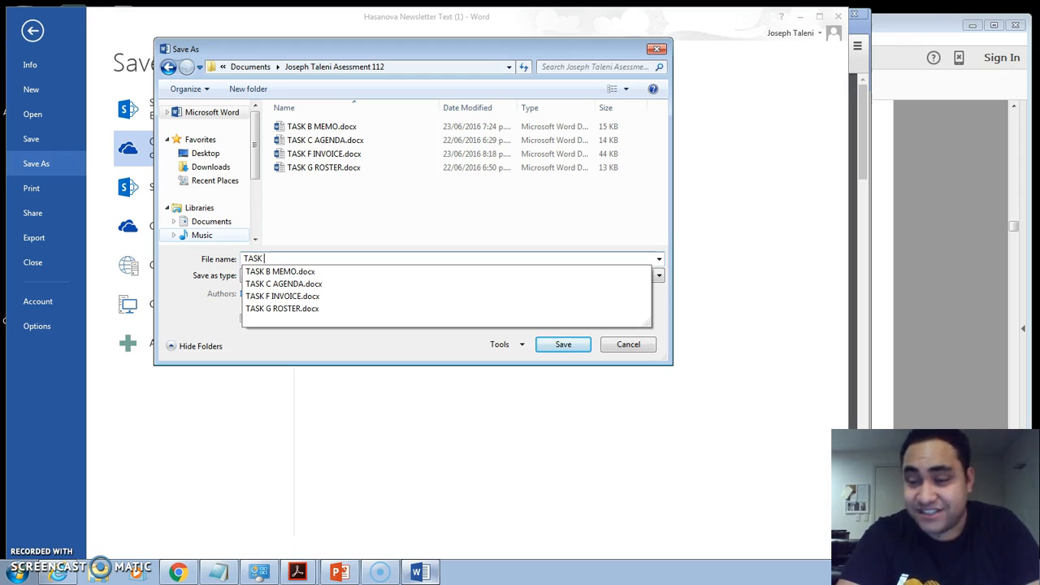
type("A")
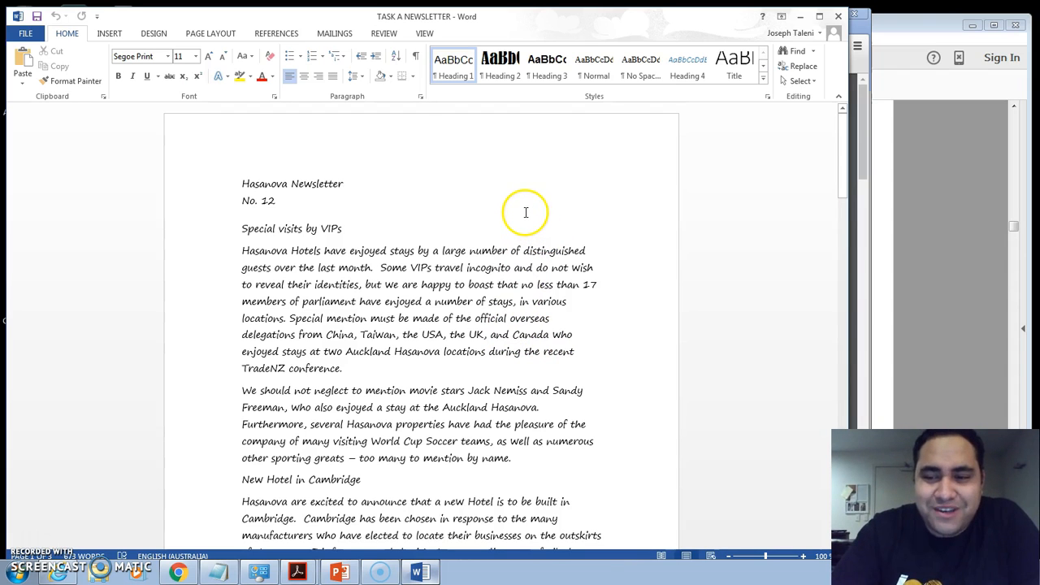
- Minimise the Acrobat Reader window and bring up the Notepad notes beside the newsletter, highlighting the margins line
left_click(932, 28)
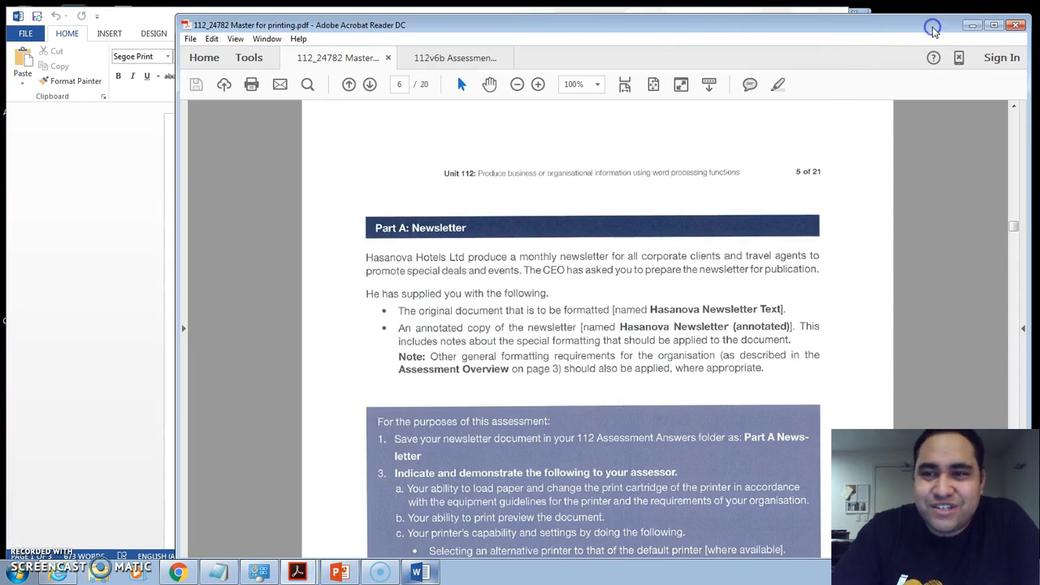
left_click(972, 27)
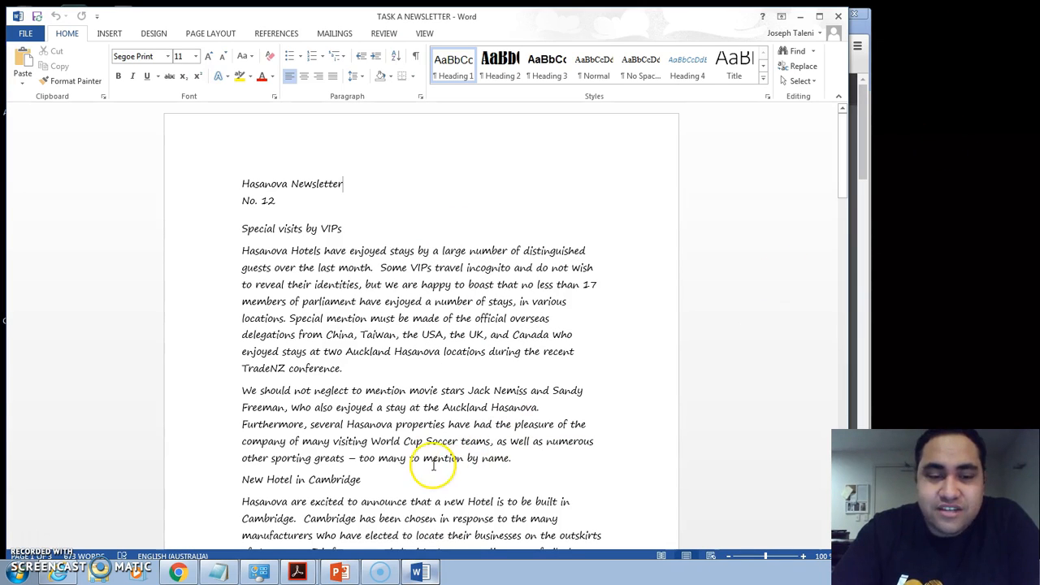
left_click(220, 574)
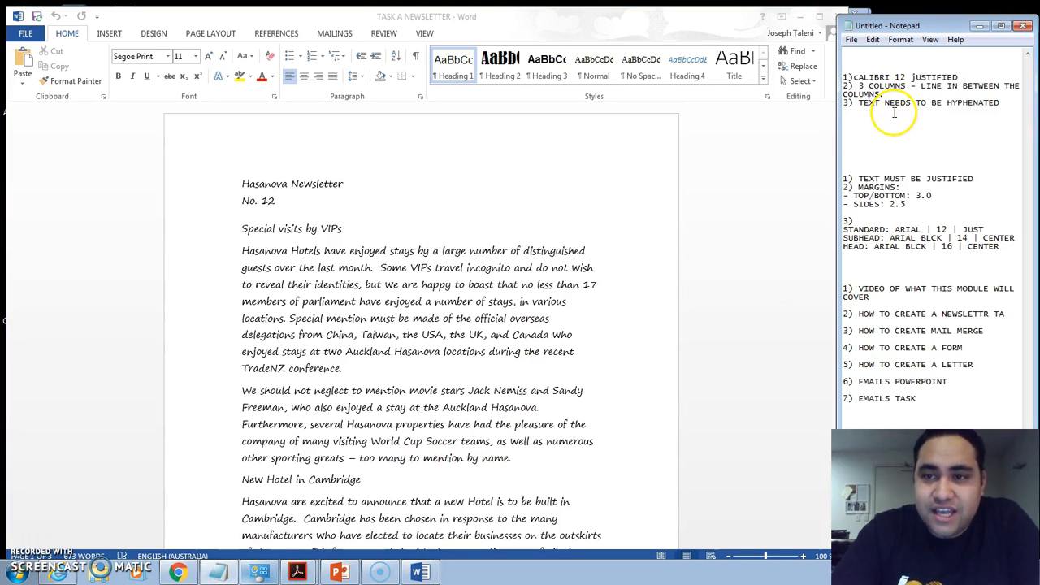
left_click_drag(929, 188, 866, 187)
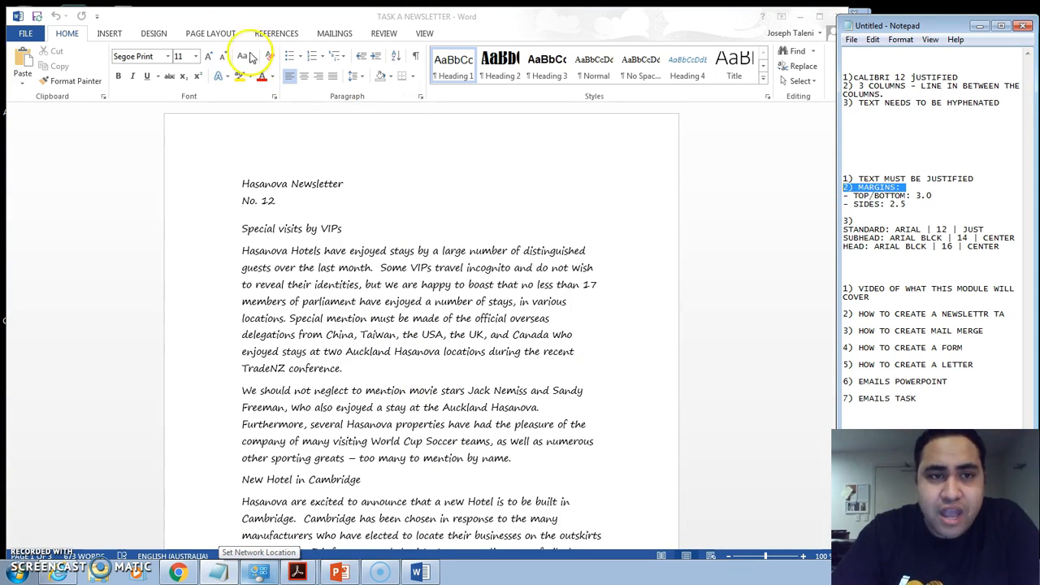
- Set the whole document's top and bottom margins to 3 cm and its left and right margins to 2.5 cm in Word
left_click(213, 32)
left_click(221, 33)
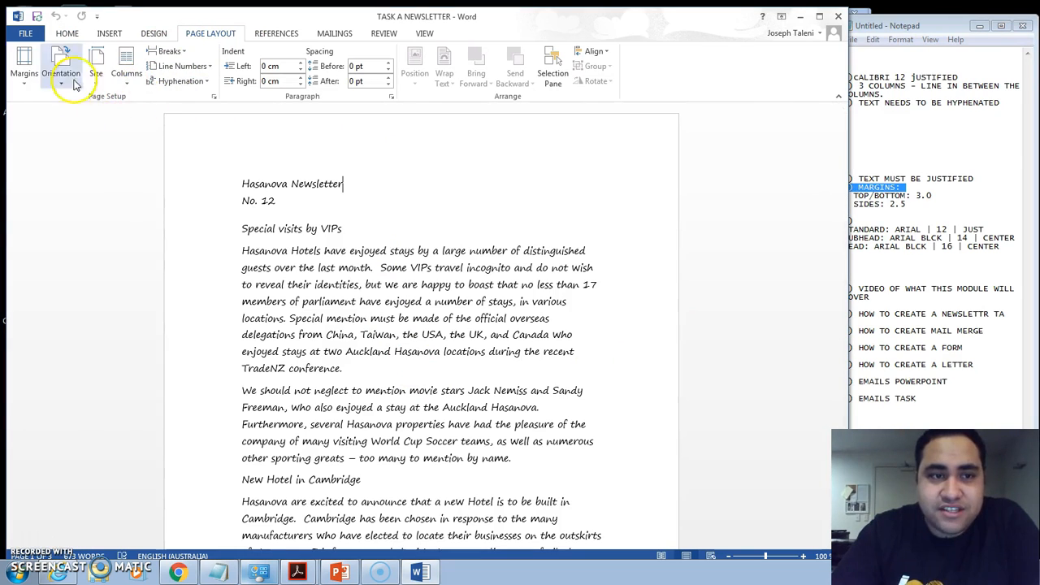
left_click(214, 98)
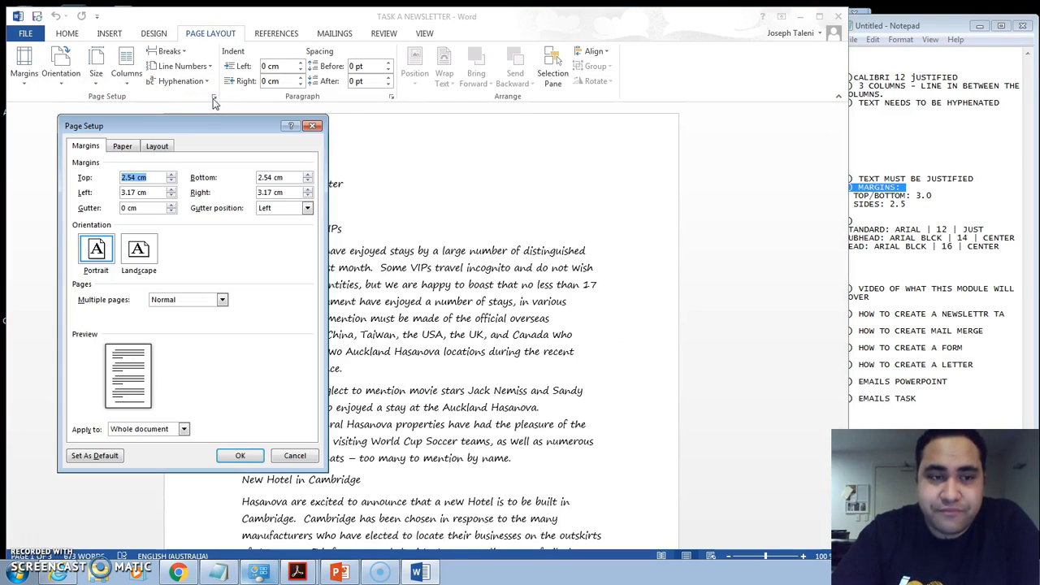
left_click(171, 175)
left_click(171, 175)
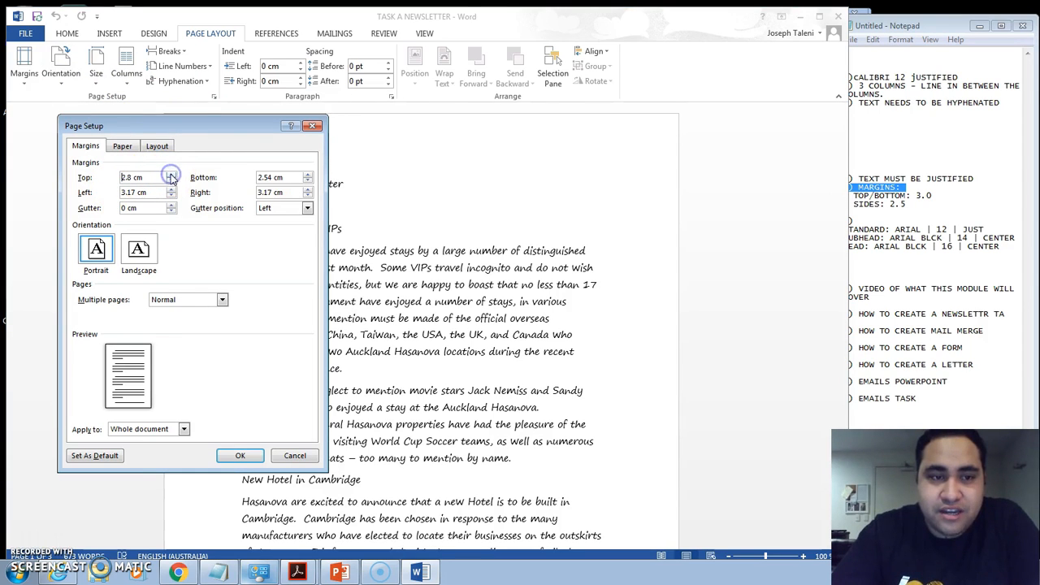
left_click(265, 179)
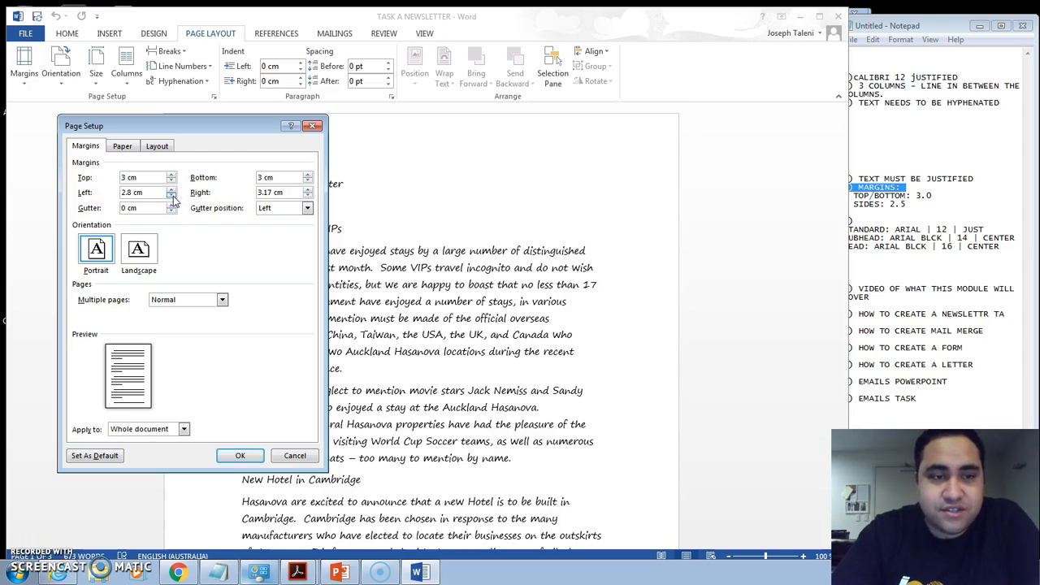
left_click(308, 196)
left_click(308, 196)
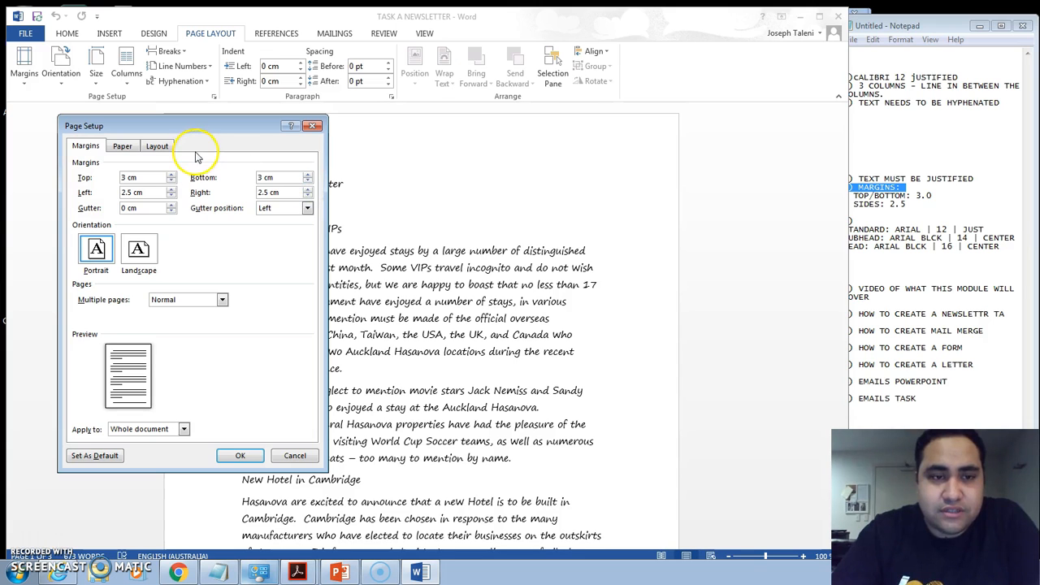
left_click(240, 456)
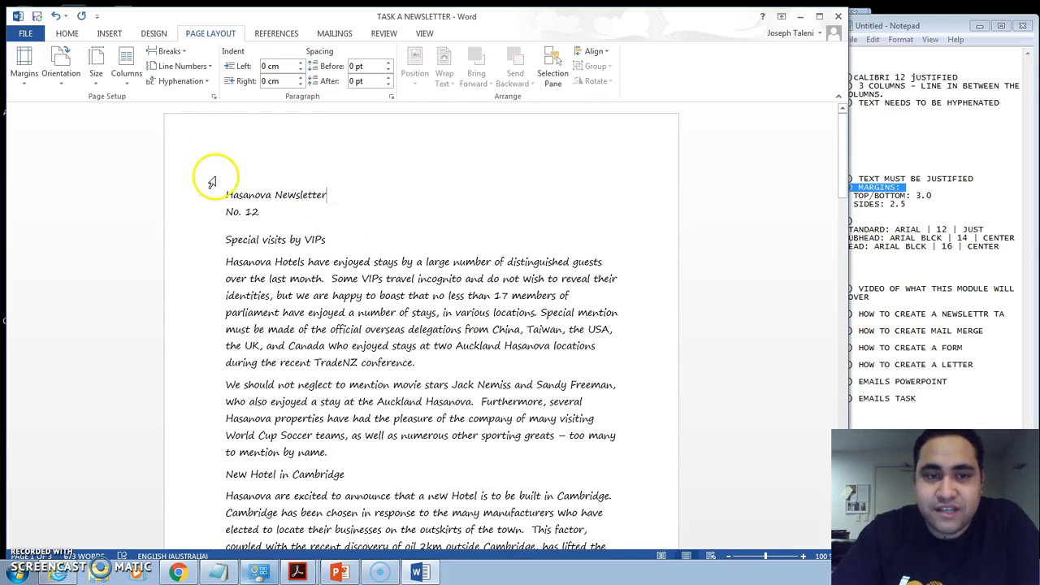
- Select the entire newsletter text from the main heading to the end of the document
left_click_drag(225, 194, 323, 225)
scroll(323, 225, "up", 20)
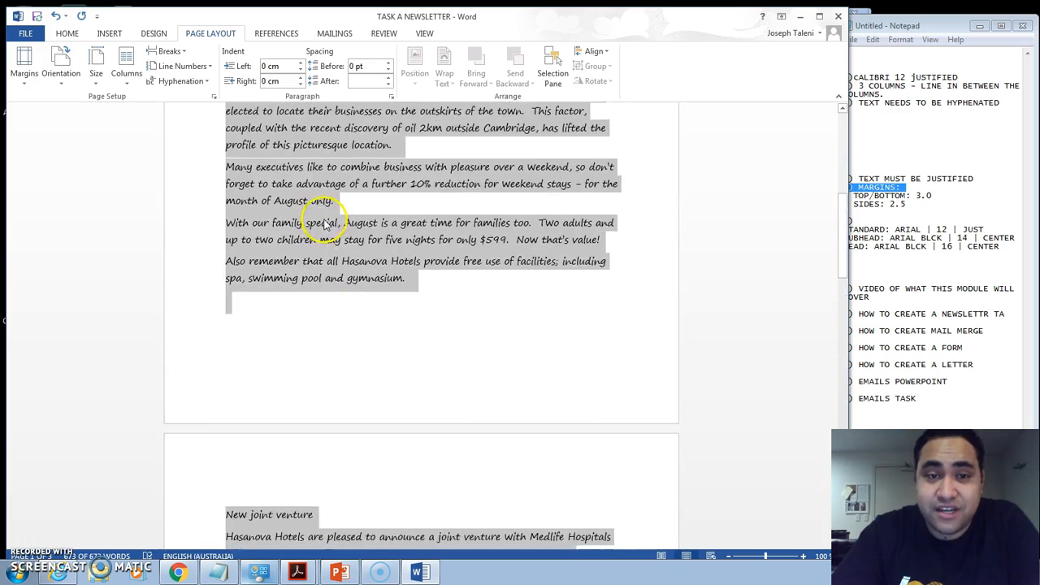
scroll(362, 185, "up", 5)
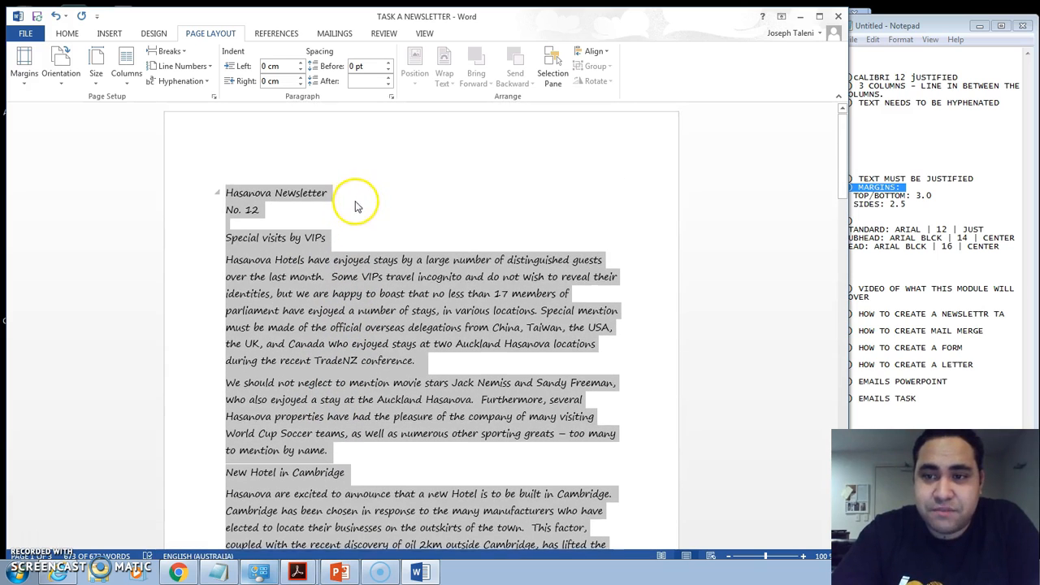
left_click(390, 98)
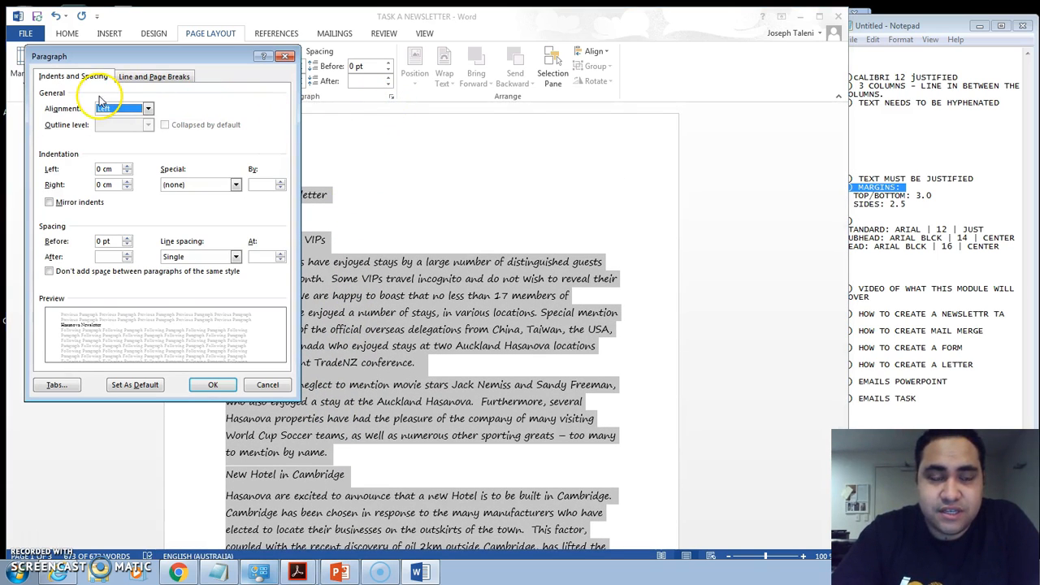
left_click(146, 109)
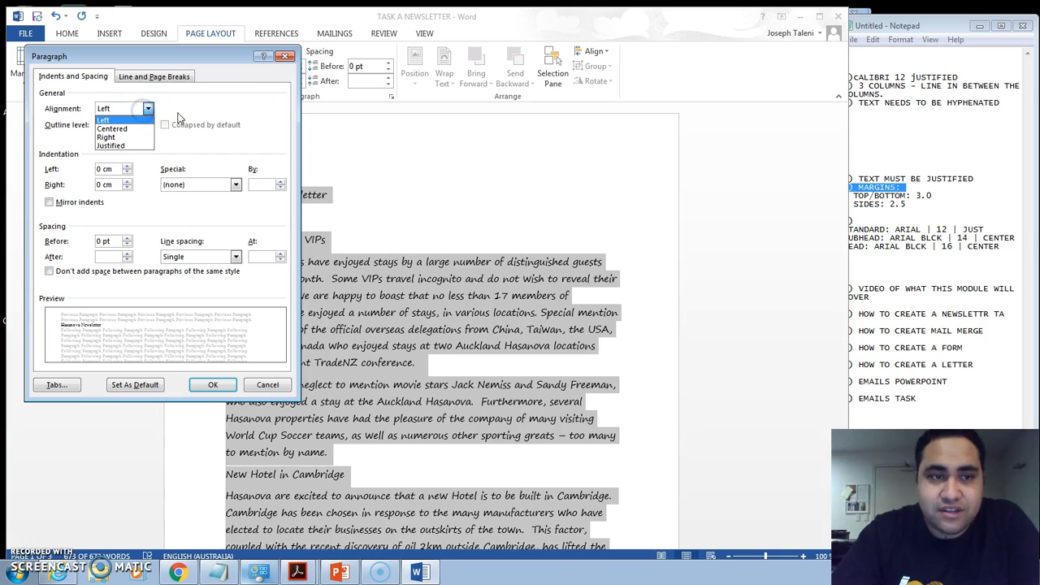
left_click(285, 57)
left_click(284, 56)
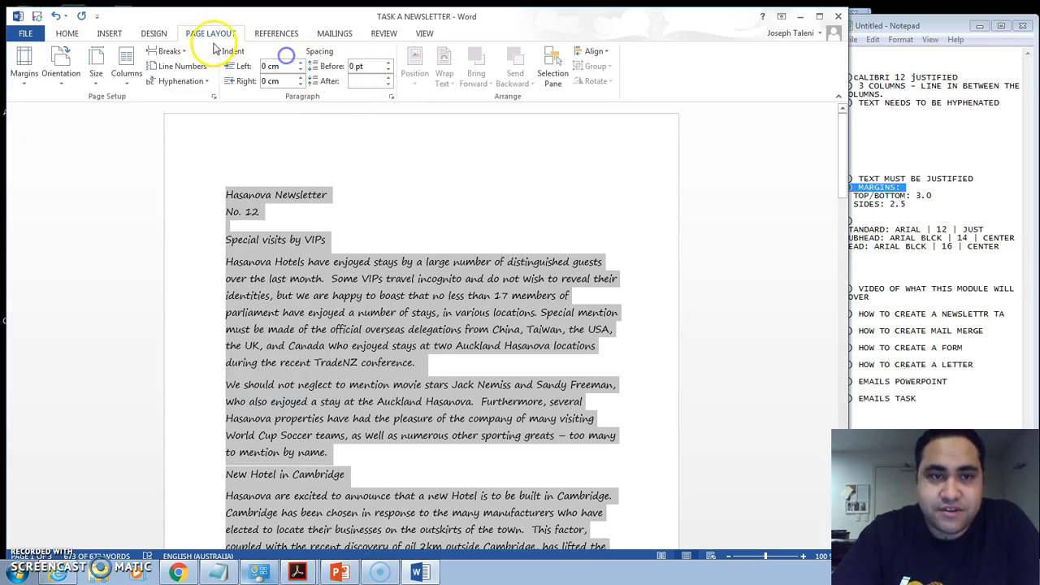
- Set the selected newsletter text's paragraph alignment to Justified and review the layout through to the last page
left_click(390, 96)
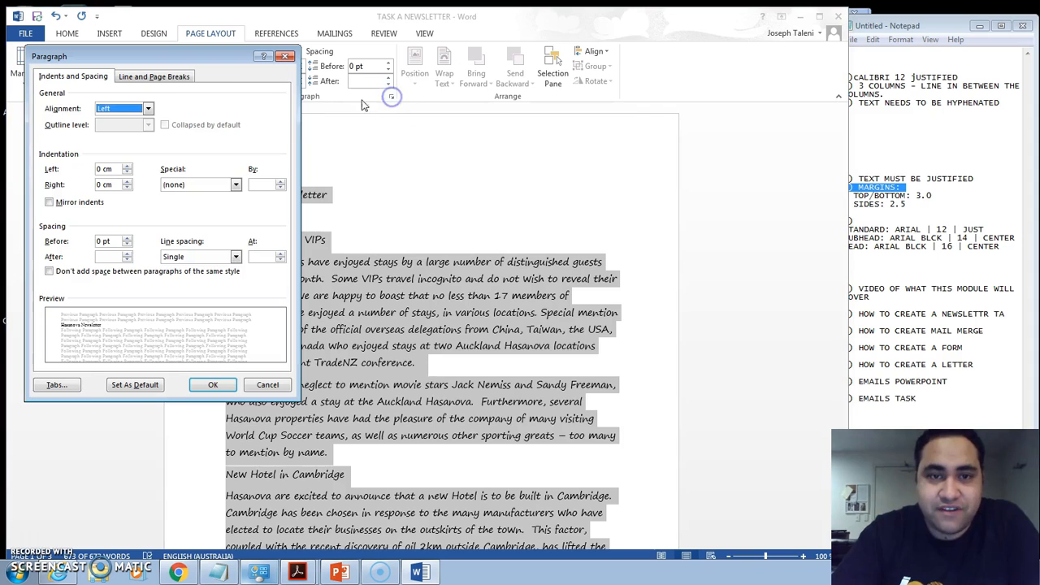
left_click(146, 109)
left_click(111, 146)
left_click(213, 383)
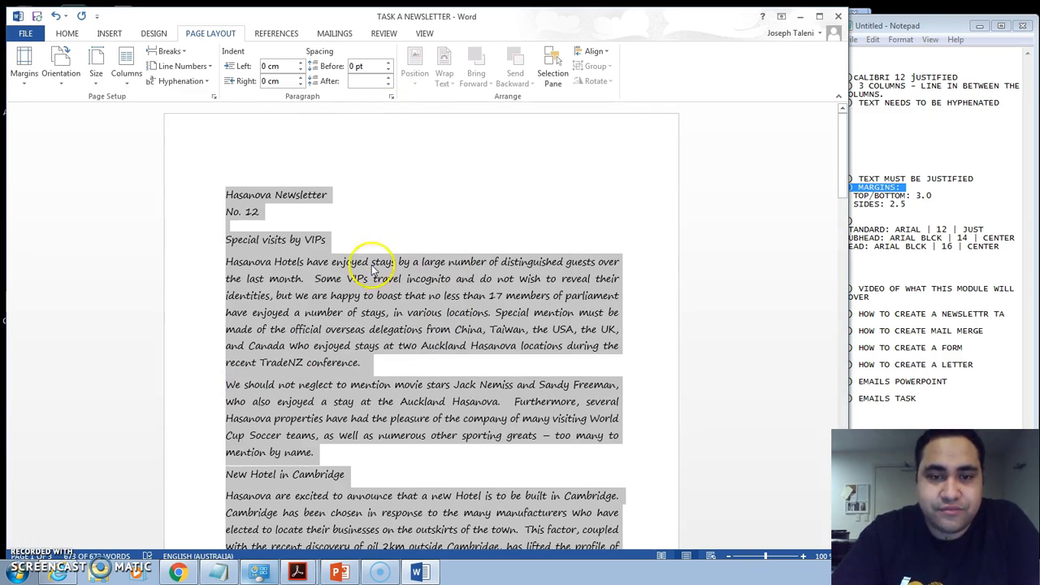
left_click(365, 296)
scroll(420, 286, "down", 10)
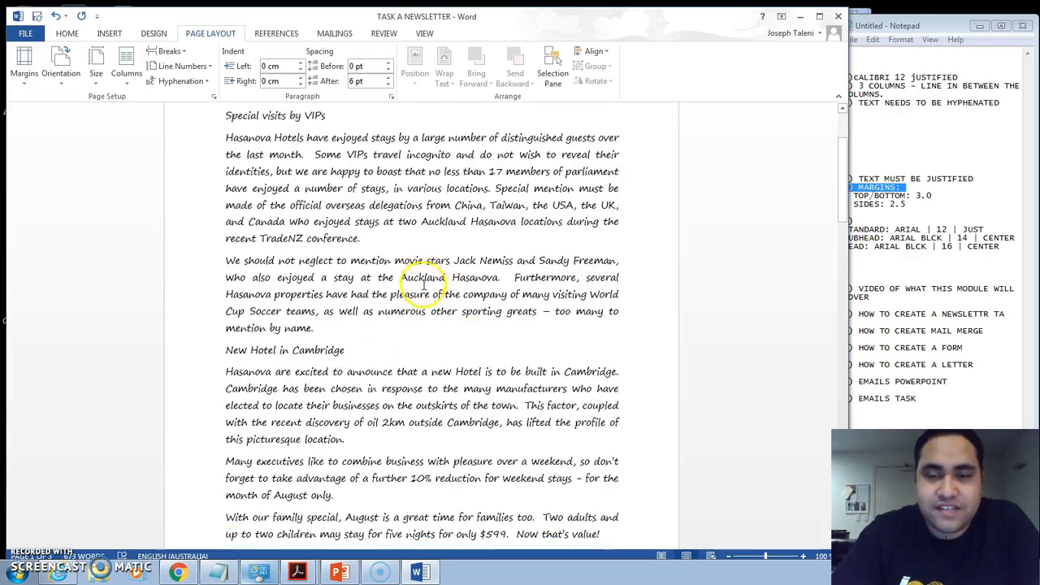
scroll(420, 285, "down", 15)
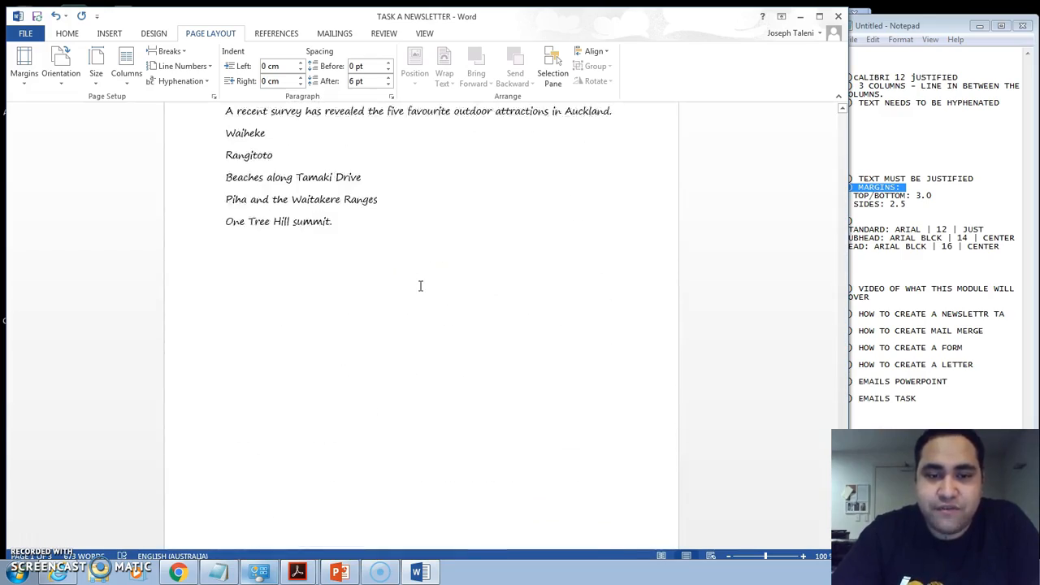
scroll(417, 308, "up", 15)
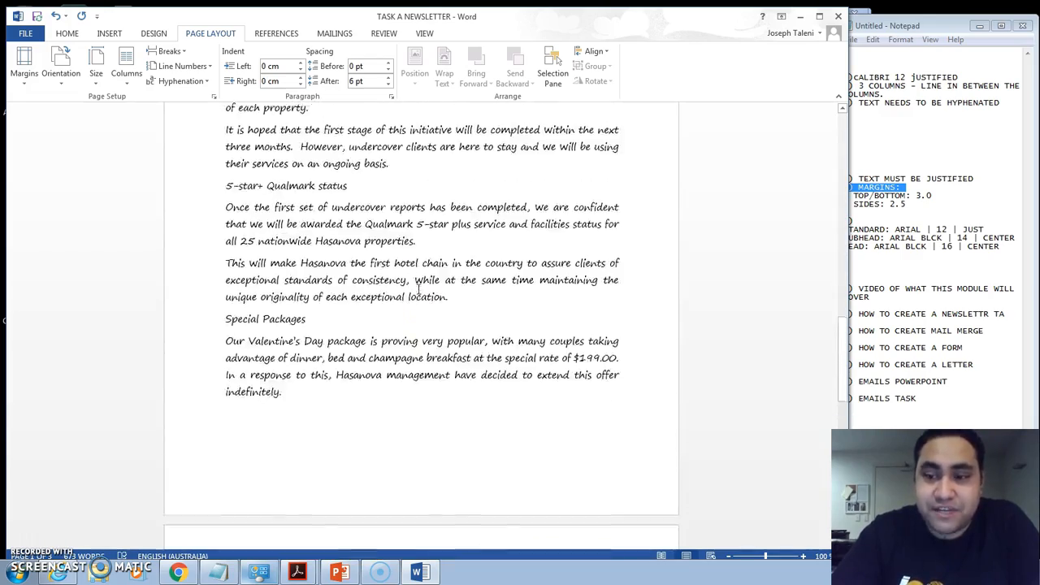
scroll(418, 288, "up", 15)
left_click(292, 240)
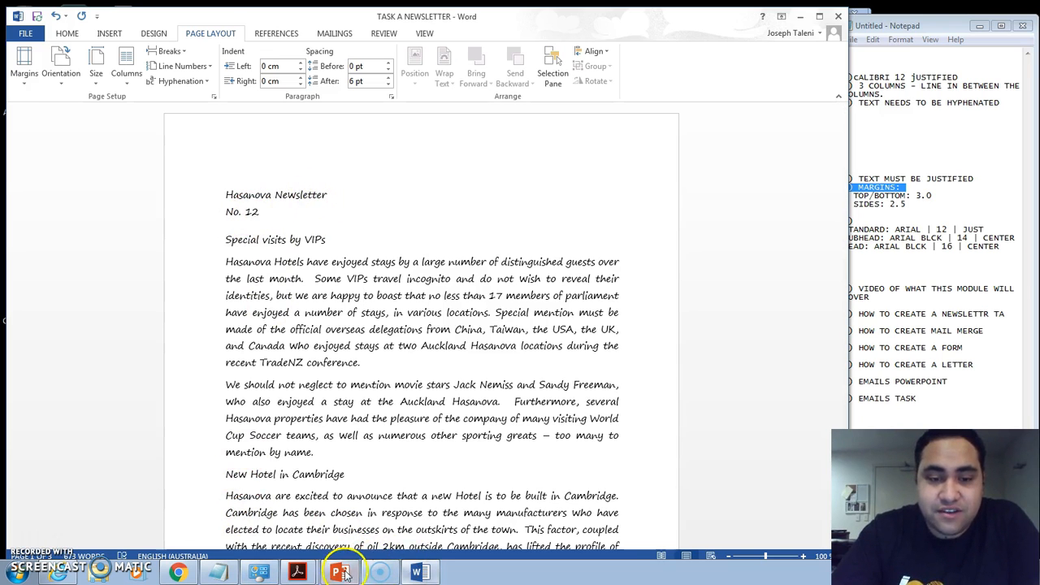
- Check the heading notes in the annotated PDF in Chrome and centre the lines "Hasanova Newsletter" and "No. 12" in Word
left_click(177, 573)
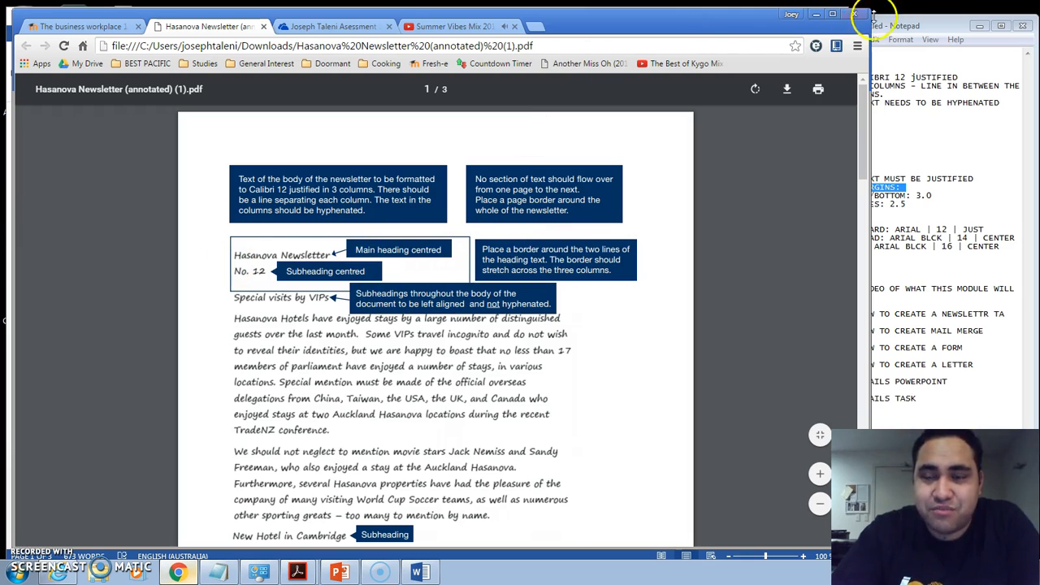
left_click(816, 16)
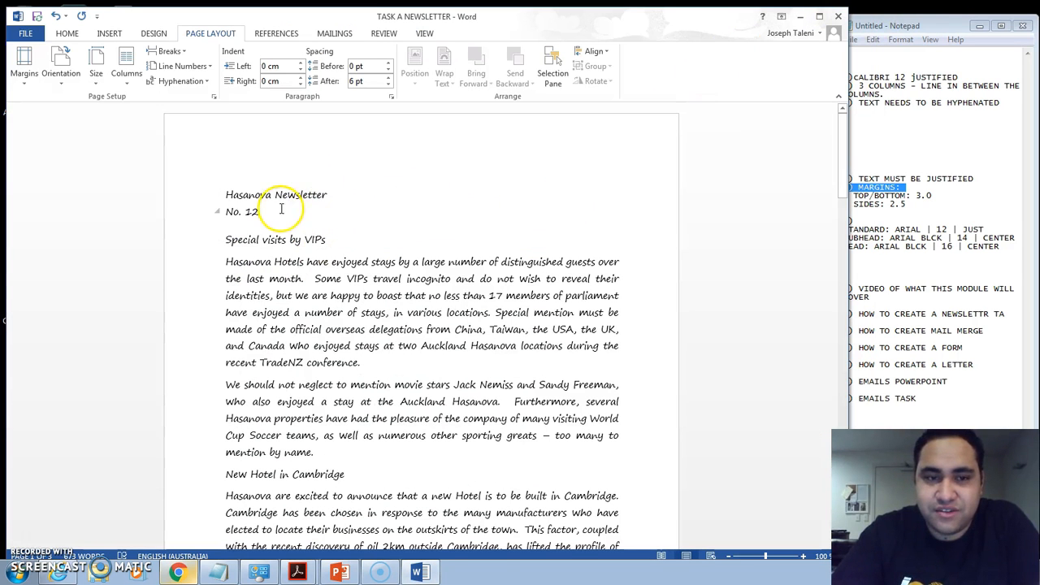
left_click_drag(236, 205, 224, 197)
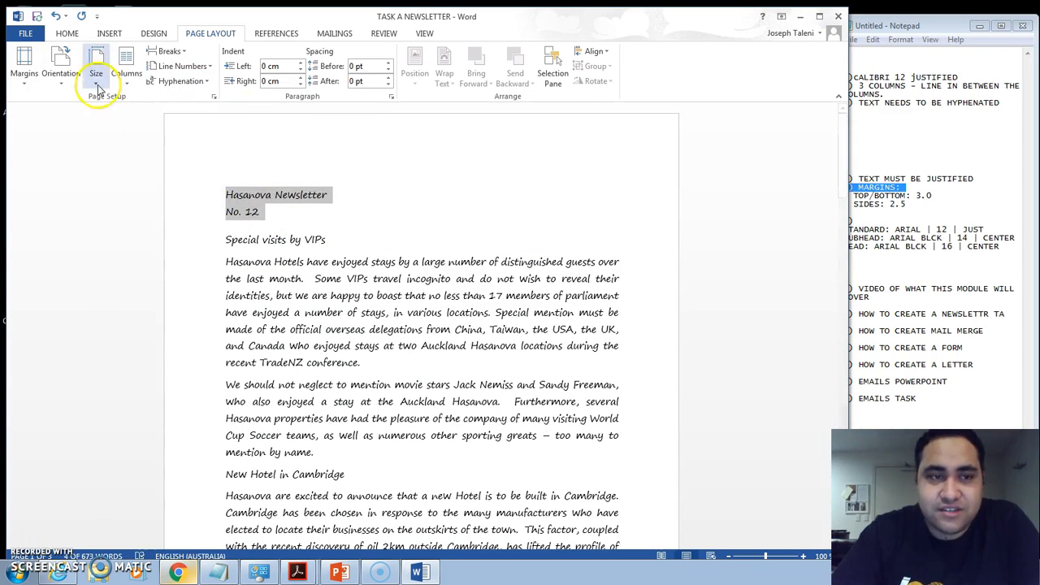
left_click(71, 30)
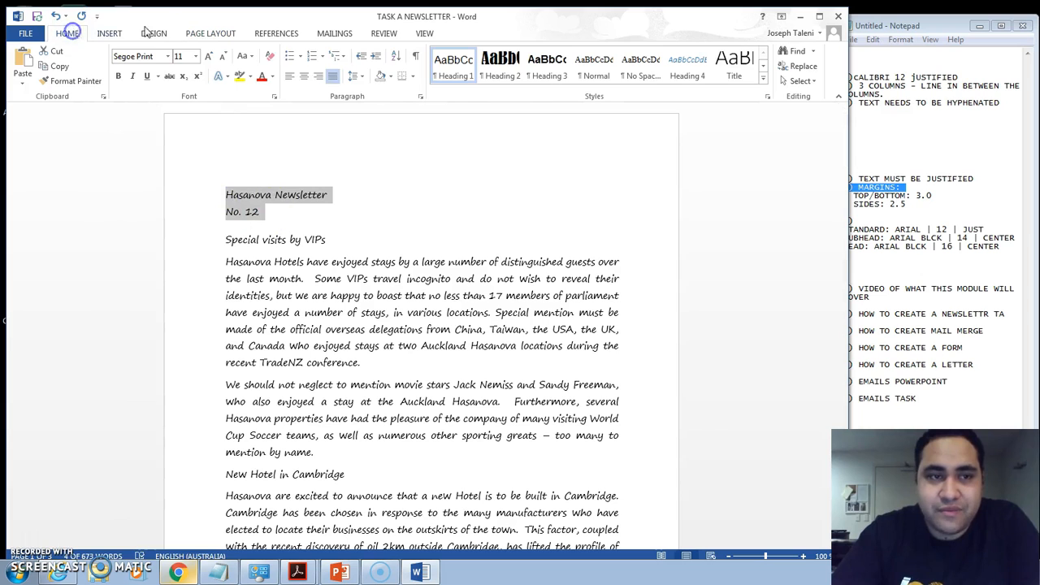
left_click(304, 77)
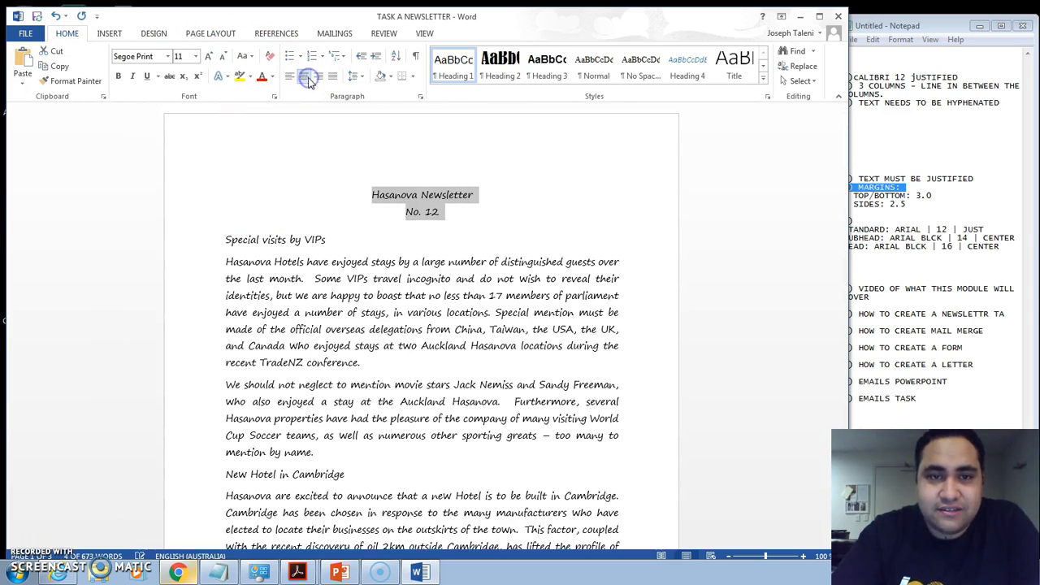
- Add an outside border around the two centred heading lines
left_click(414, 77)
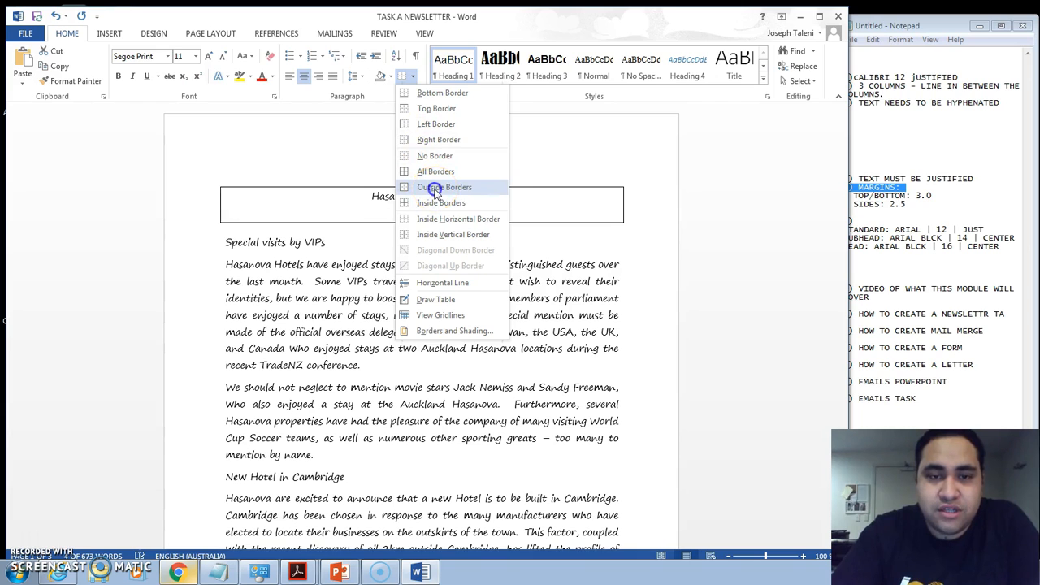
left_click(434, 188)
left_click(437, 246)
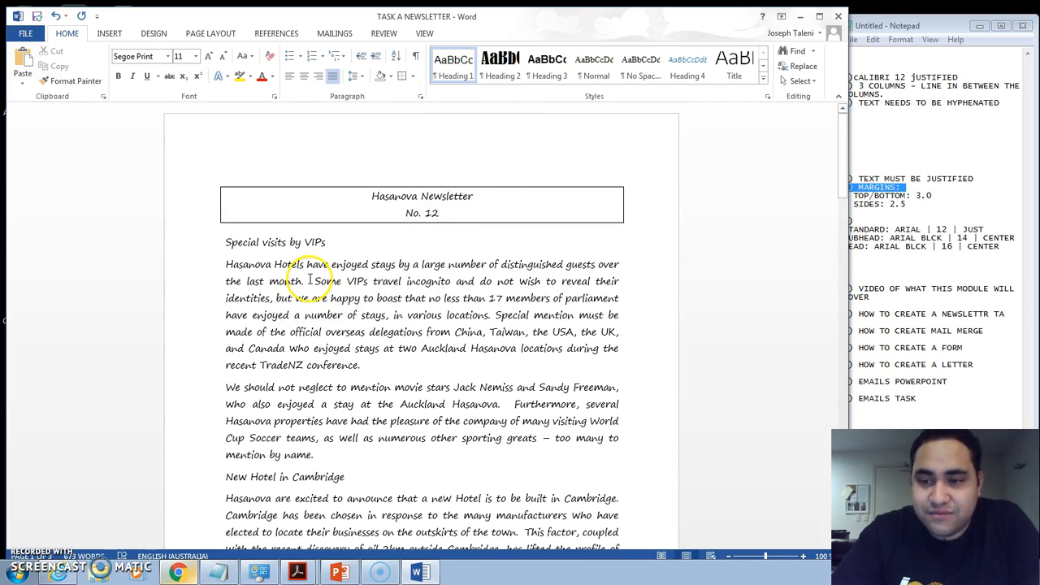
- Switch to the annotated newsletter PDF in Chrome and examine the notes on body text, columns, page border and subheadings
left_click(177, 571)
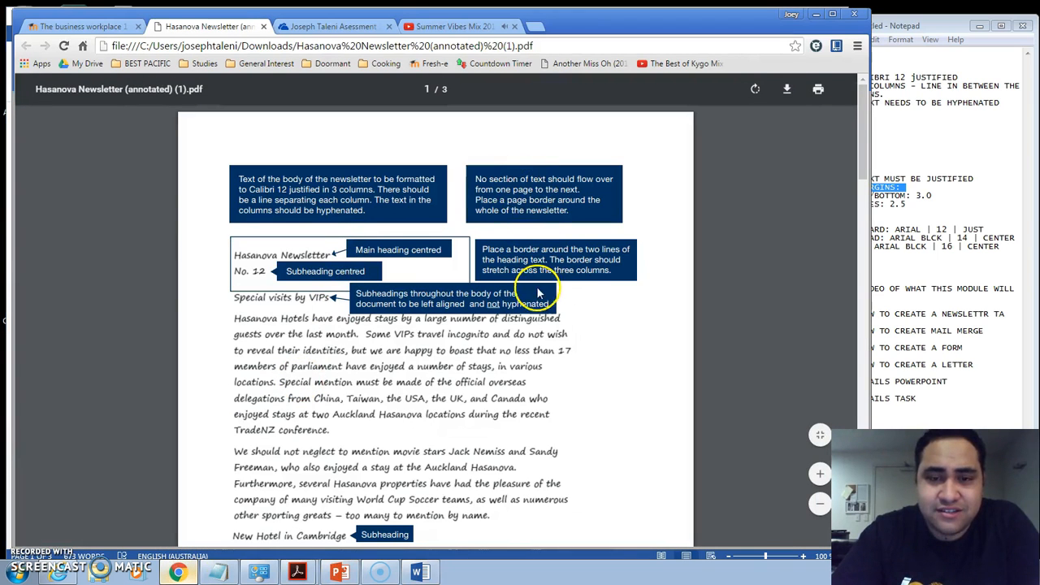
scroll(532, 276, "down", 4)
scroll(487, 244, "up", 1)
scroll(452, 258, "up", 1)
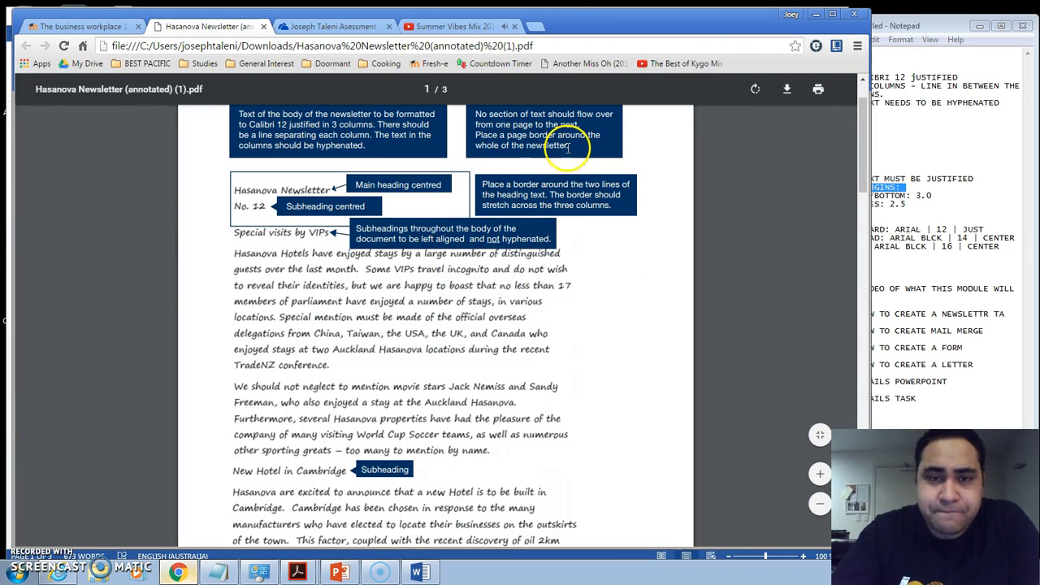
scroll(532, 170, "up", 2)
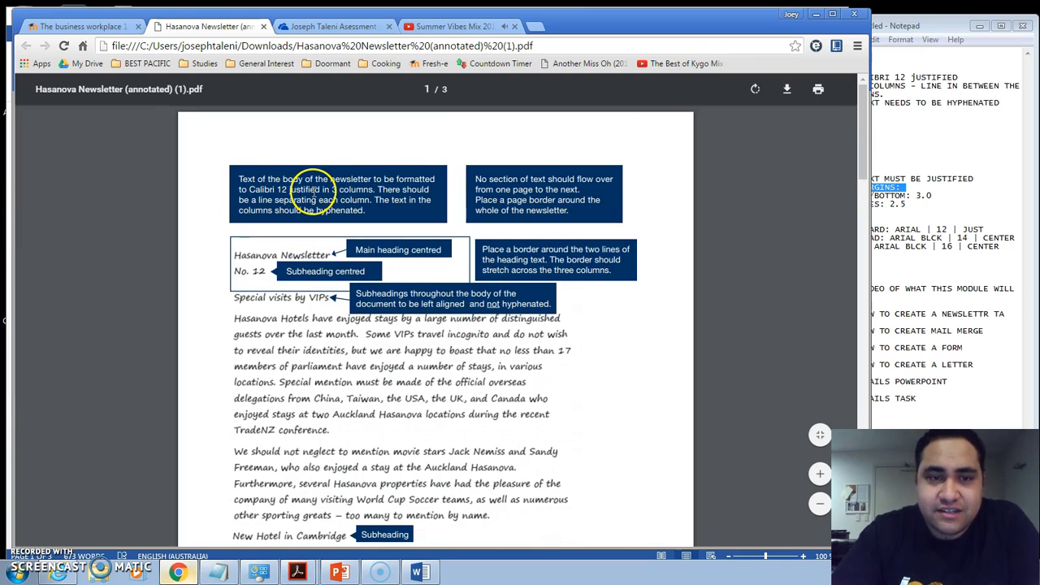
- Switch back to Word and set the font of all newsletter text below the heading box to Calibri (Body)
left_click(814, 17)
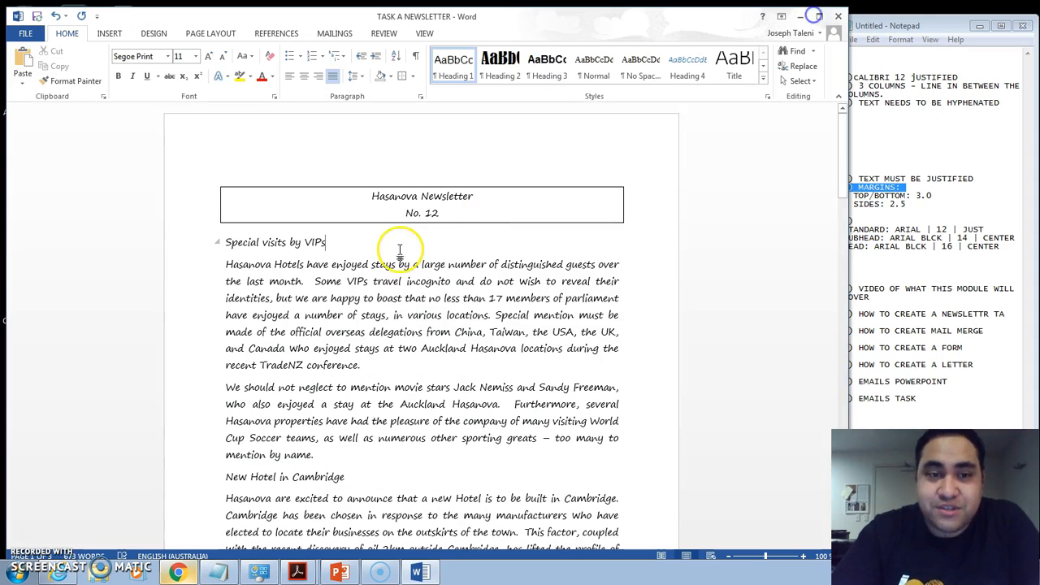
left_click_drag(218, 242, 349, 365)
scroll(353, 353, "up", 12)
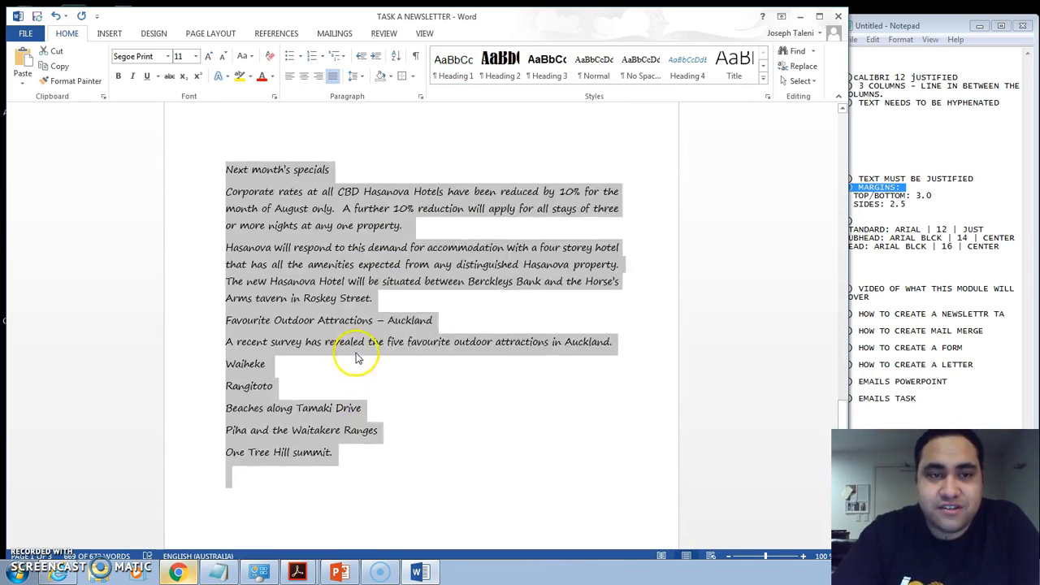
scroll(356, 354, "up", 15)
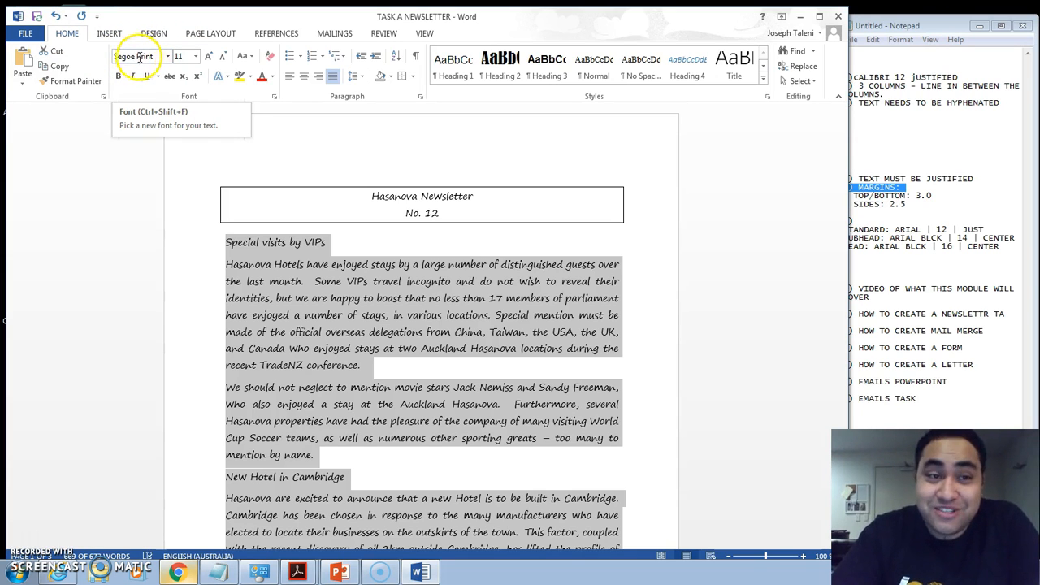
left_click(167, 56)
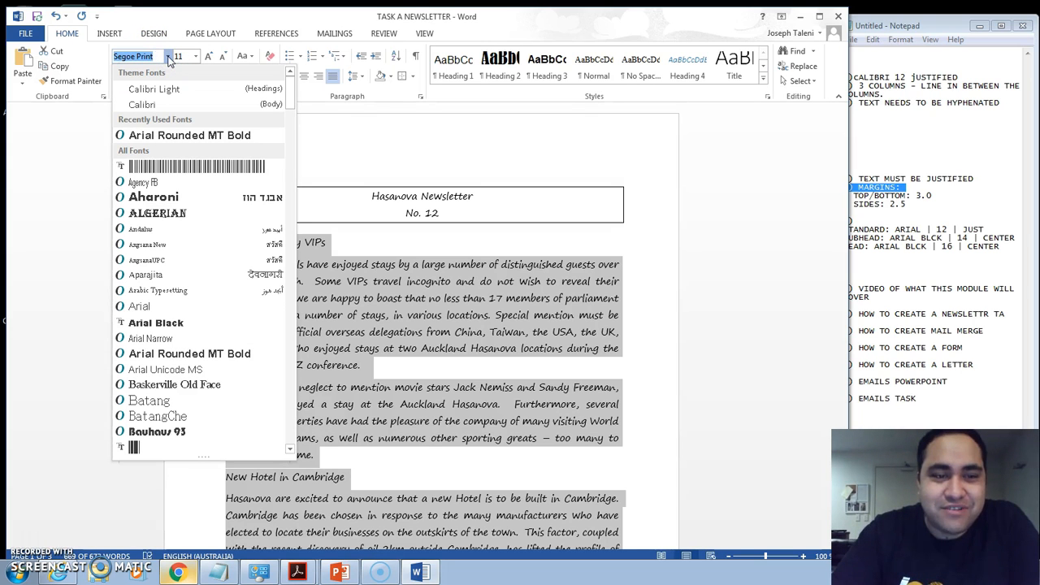
left_click(171, 104)
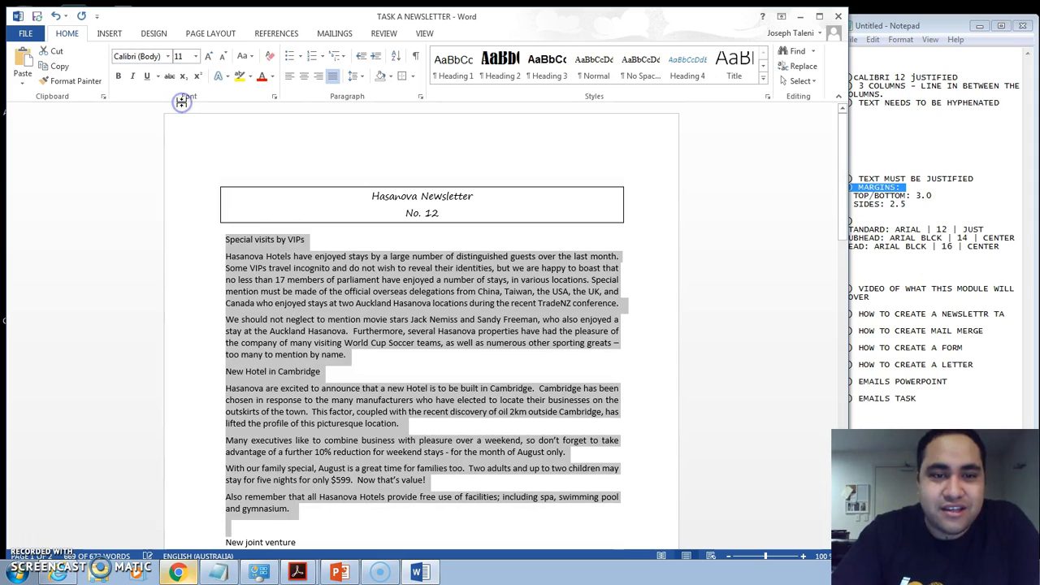
- Check the body text note in the annotated PDF in Chrome and set the selected body text in Word to size 12
left_click(178, 573)
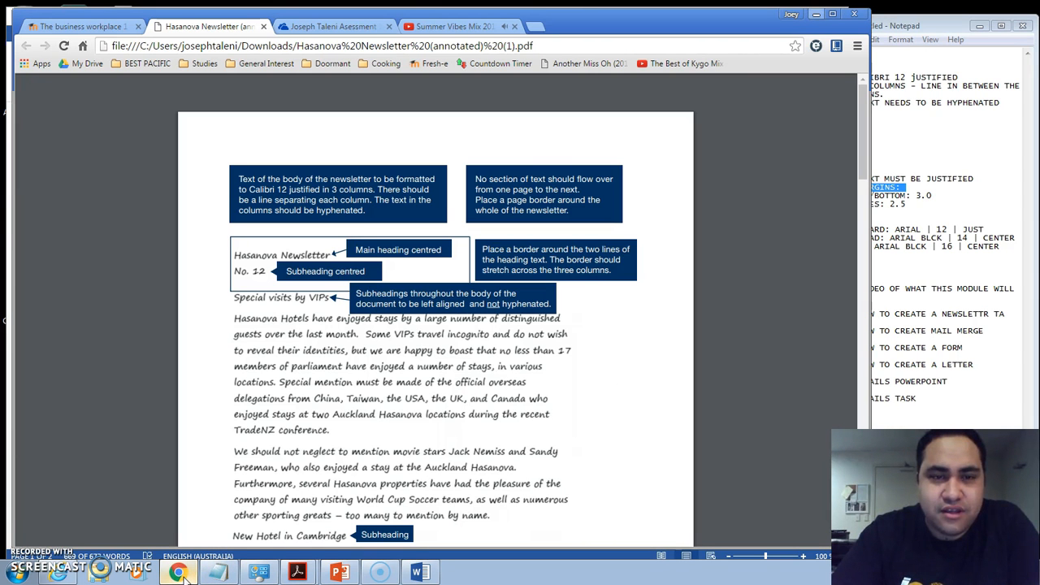
left_click(180, 574)
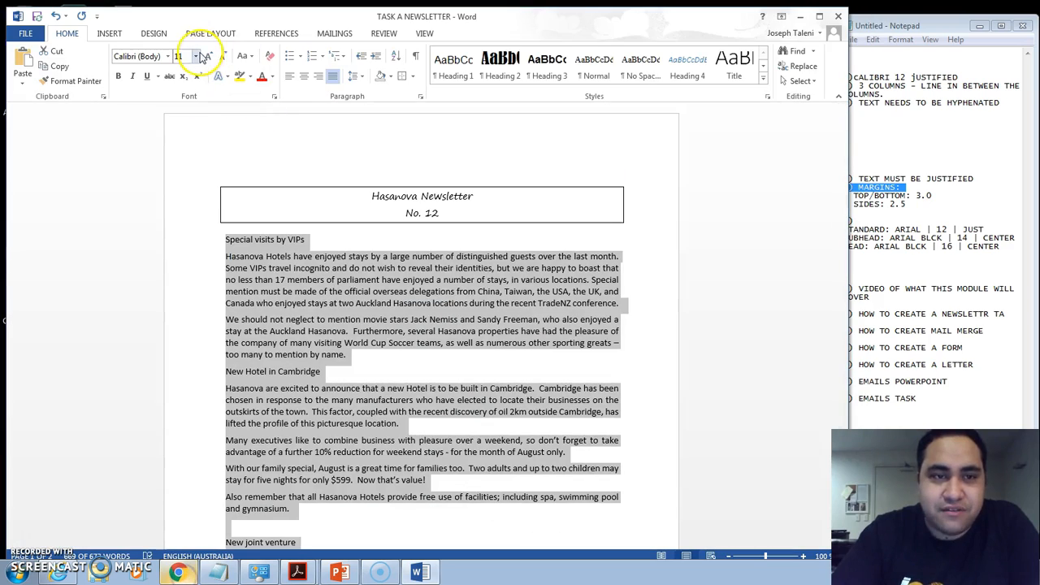
left_click(195, 56)
left_click(181, 120)
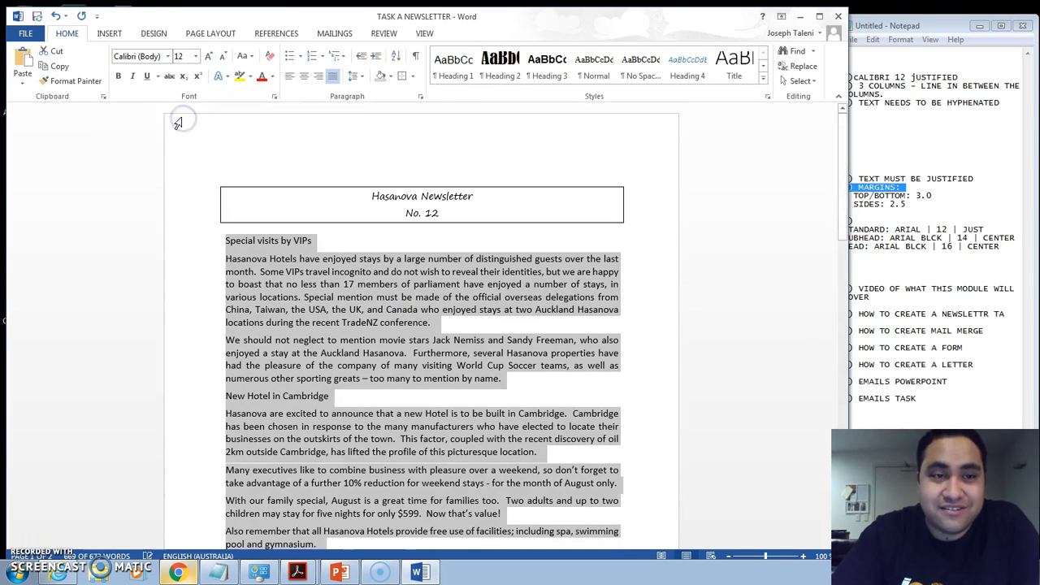
left_click(355, 298)
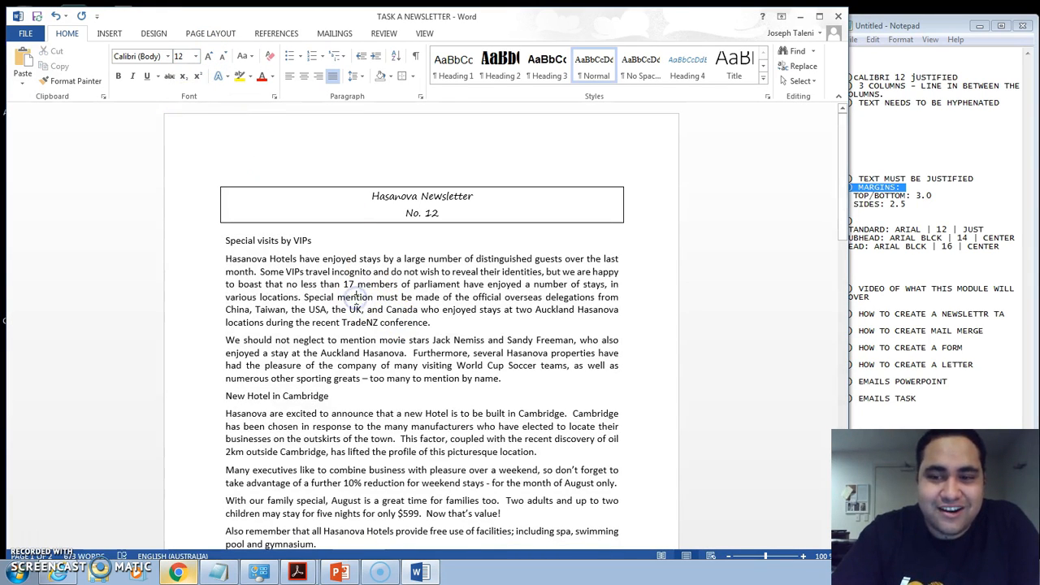
- Place the cursor before "Special visits by VIPs" and choose the Three preset in the detailed column settings
left_click(228, 242)
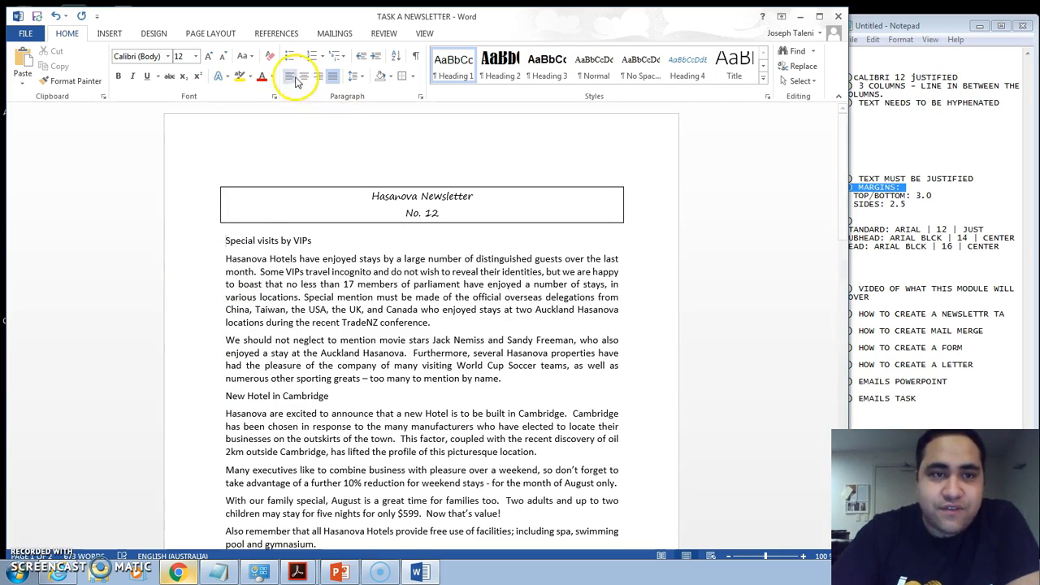
left_click(223, 34)
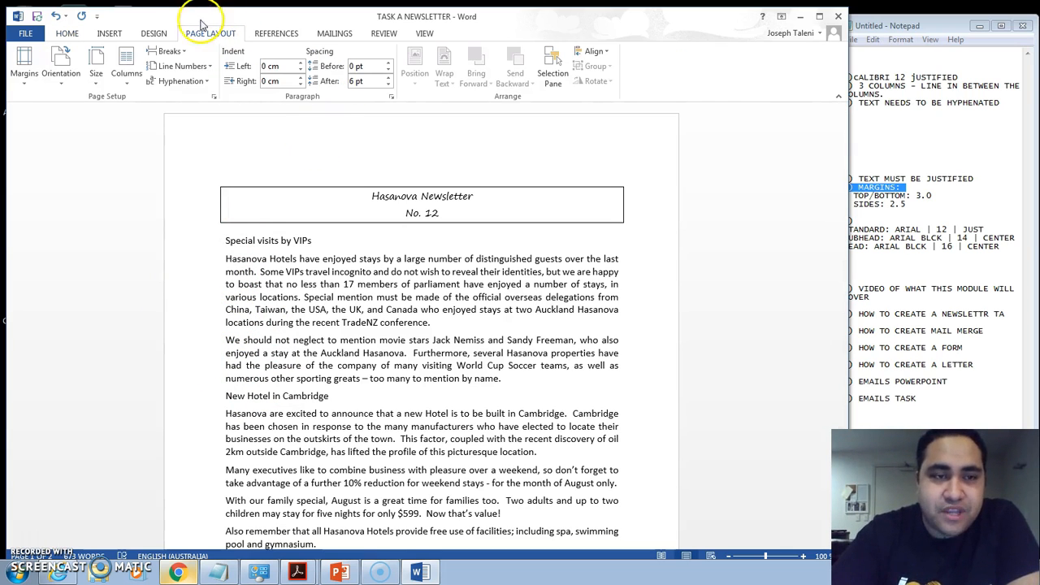
left_click(130, 81)
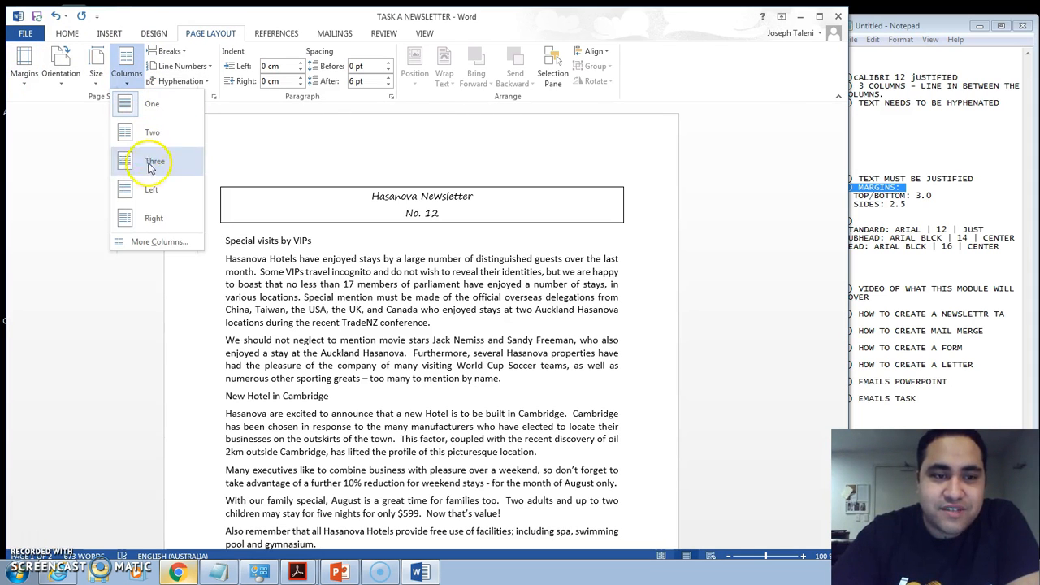
left_click(160, 242)
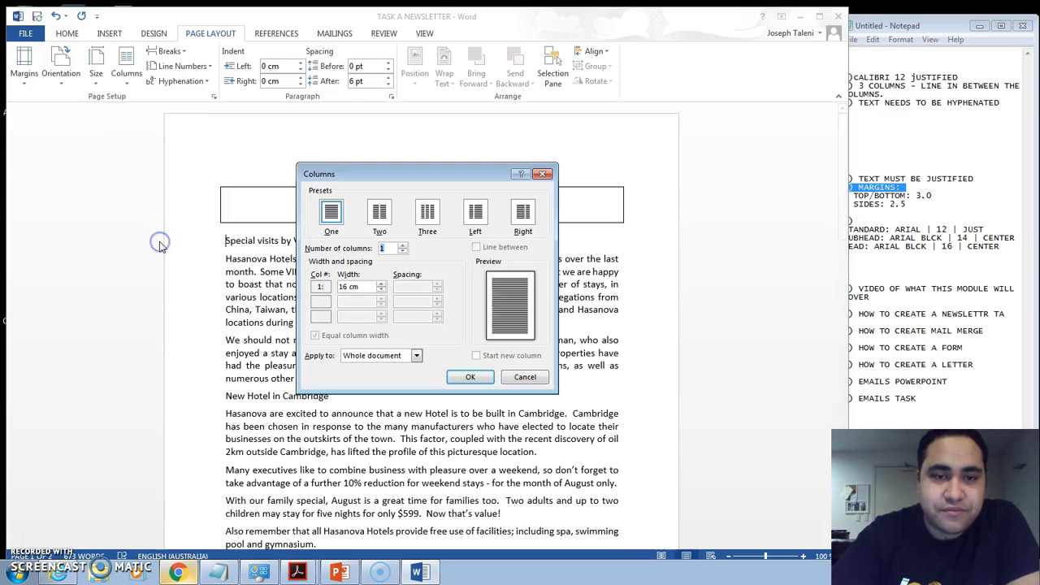
left_click_drag(447, 172, 541, 11)
left_click(473, 51)
left_click(570, 52)
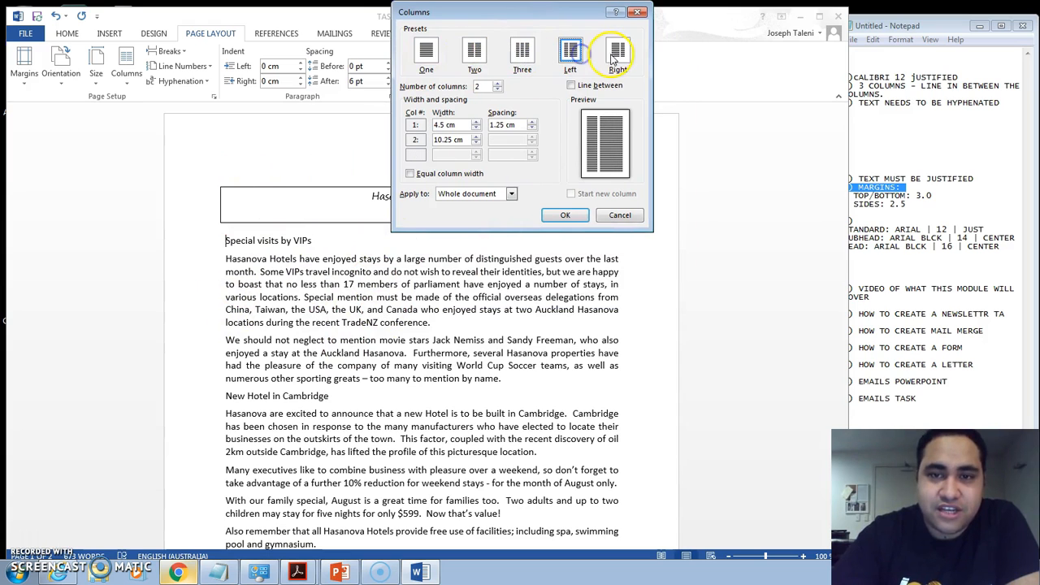
left_click(520, 52)
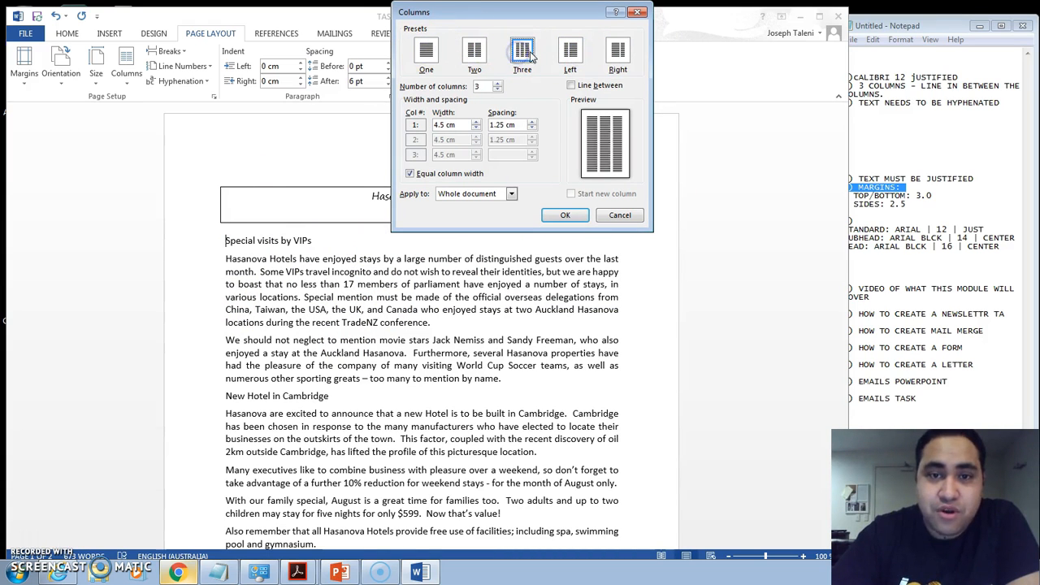
left_click(497, 83)
left_click(497, 84)
left_click(497, 84)
left_click(497, 89)
left_click(497, 89)
left_click(497, 89)
left_click(532, 56)
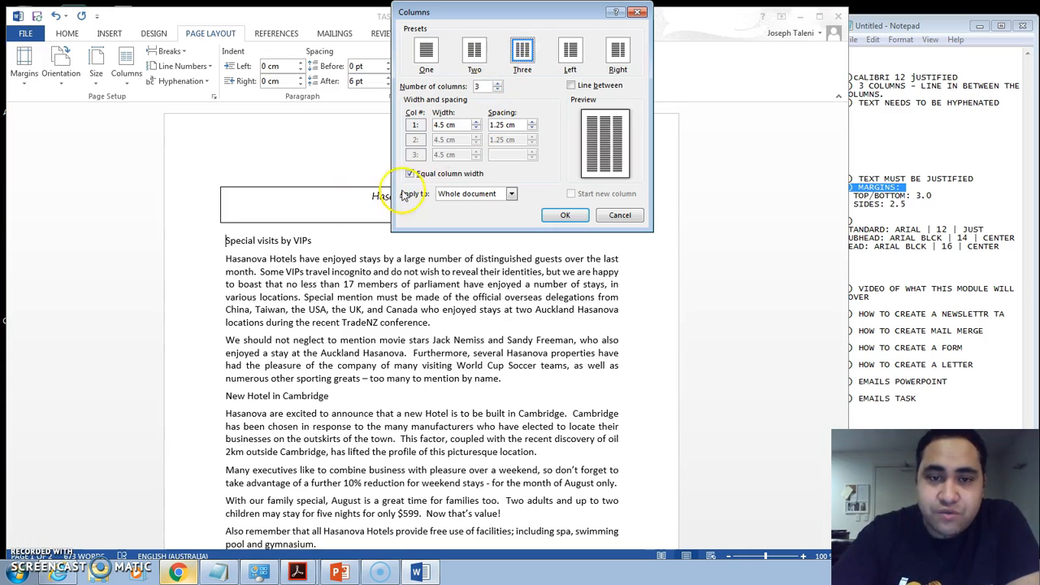
- Check the column note in the annotated PDF in Chrome and enable the line between columns in Word's column settings
left_click(177, 572)
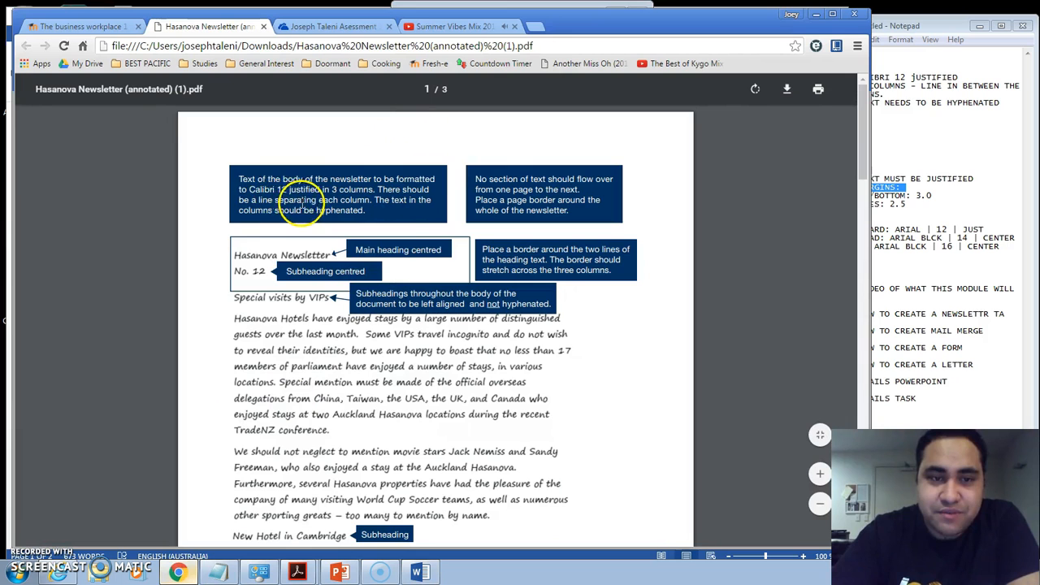
left_click(817, 17)
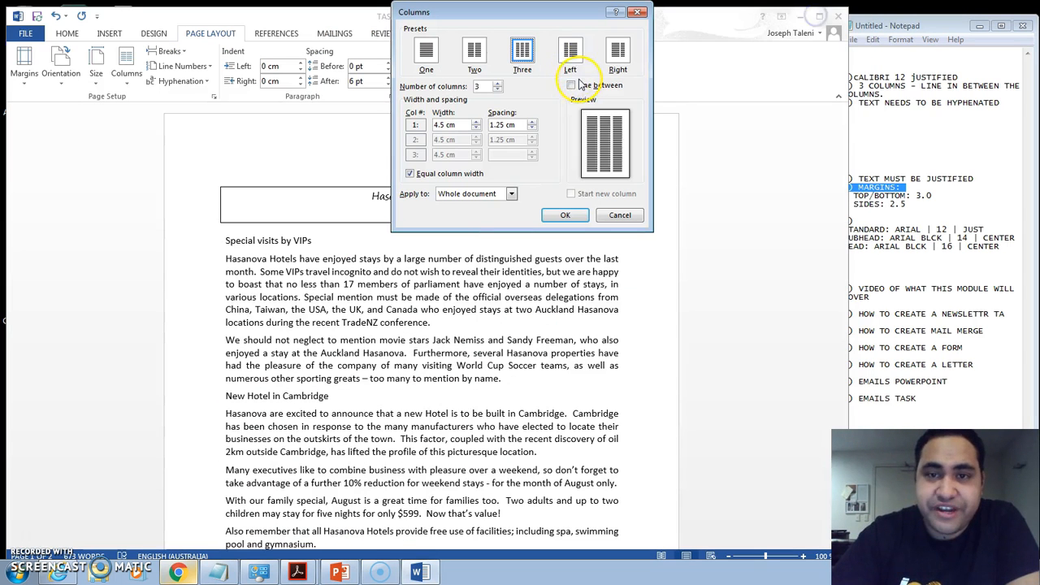
left_click(572, 86)
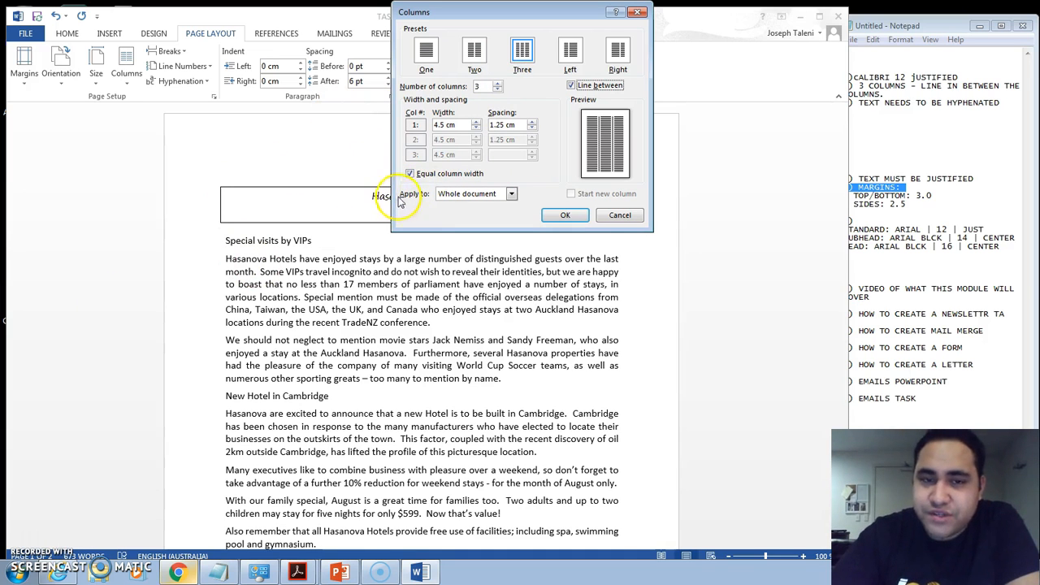
- Apply the three-column layout from this point forward and review the pages
left_click_drag(509, 16, 791, 48)
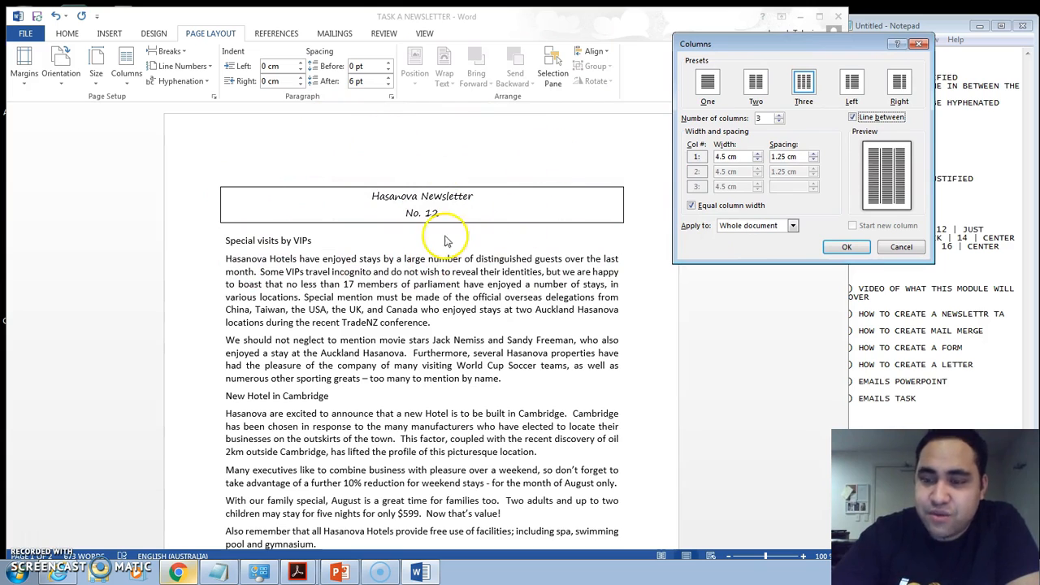
left_click(755, 227)
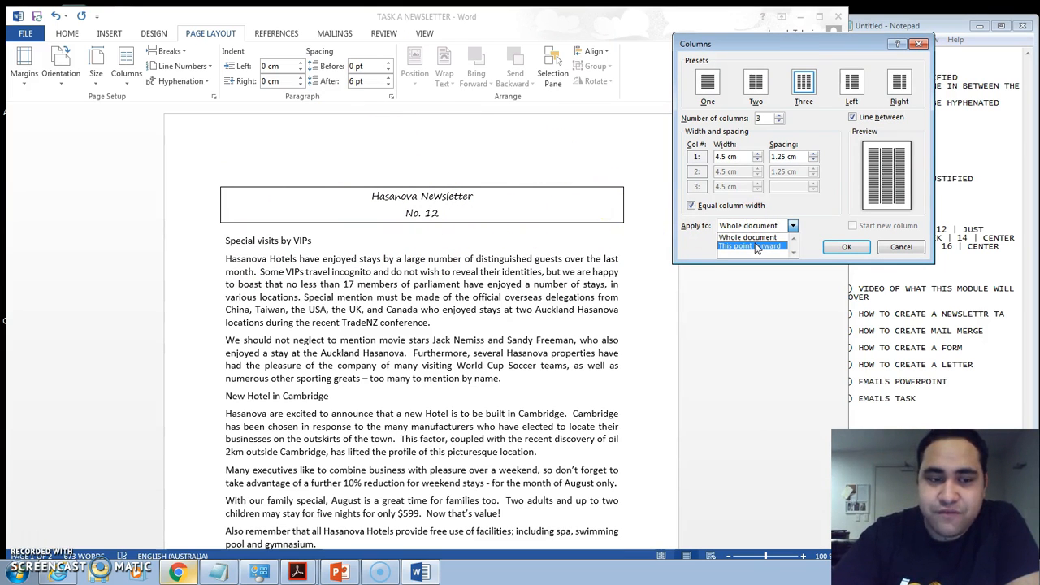
left_click(756, 246)
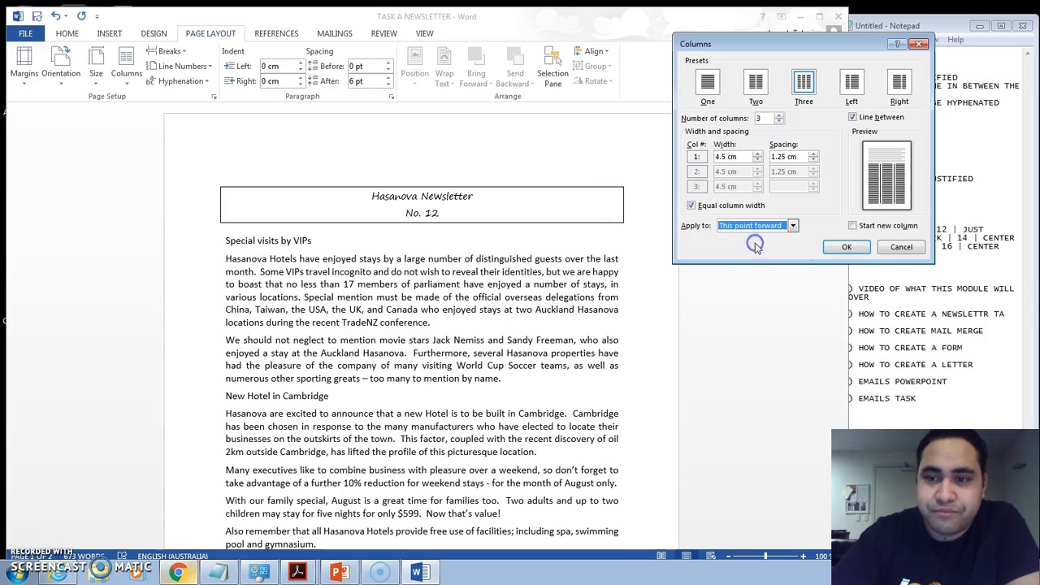
left_click(843, 248)
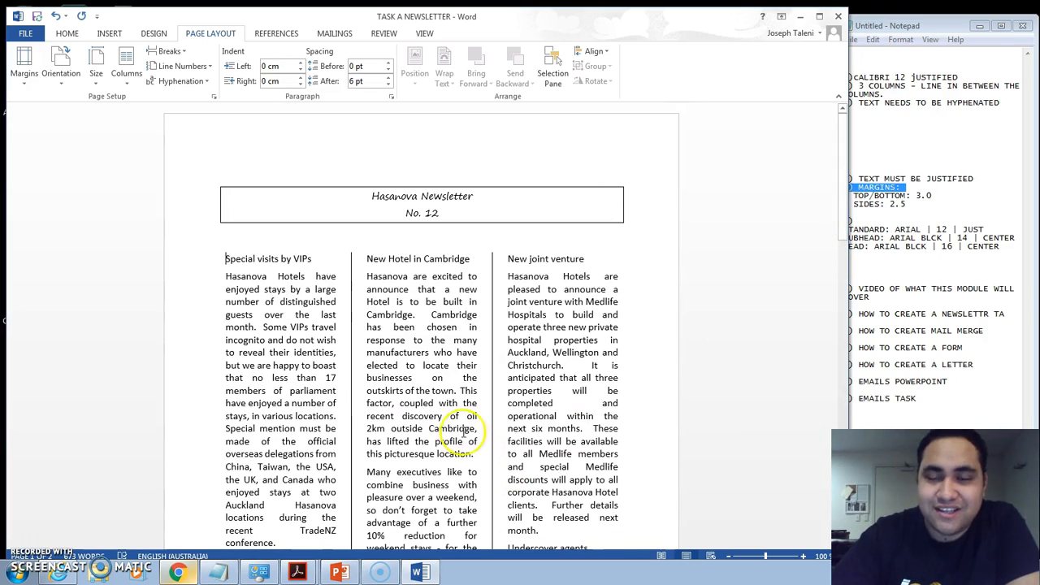
scroll(464, 432, "down", 15)
scroll(435, 417, "down", 5)
scroll(442, 414, "up", 15)
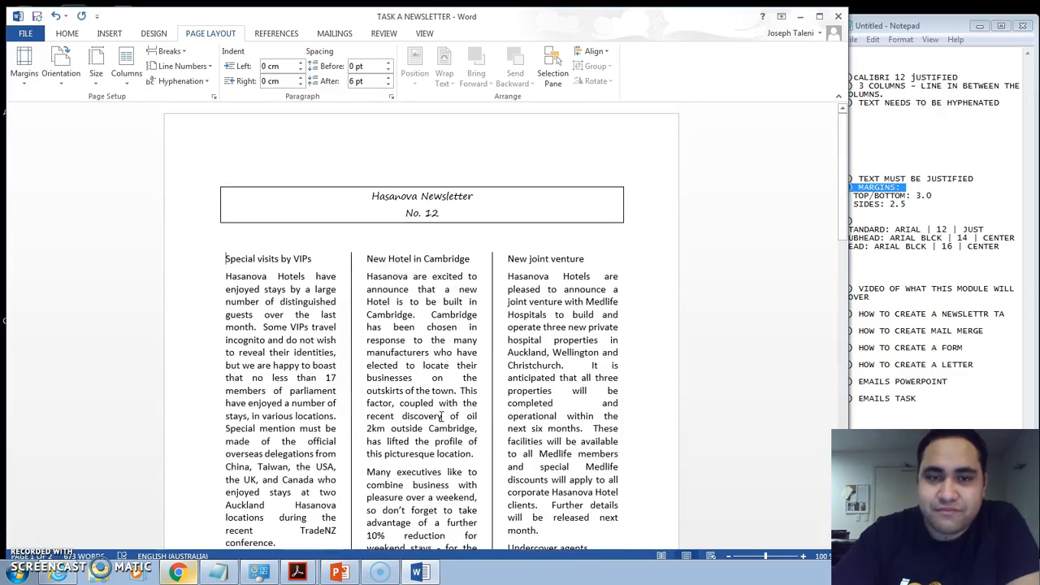
- Select all the newsletter text below the heading box, turn on automatic hyphenation and review the columns through to the last page
left_click_drag(228, 260, 474, 367)
scroll(395, 270, "up", 20)
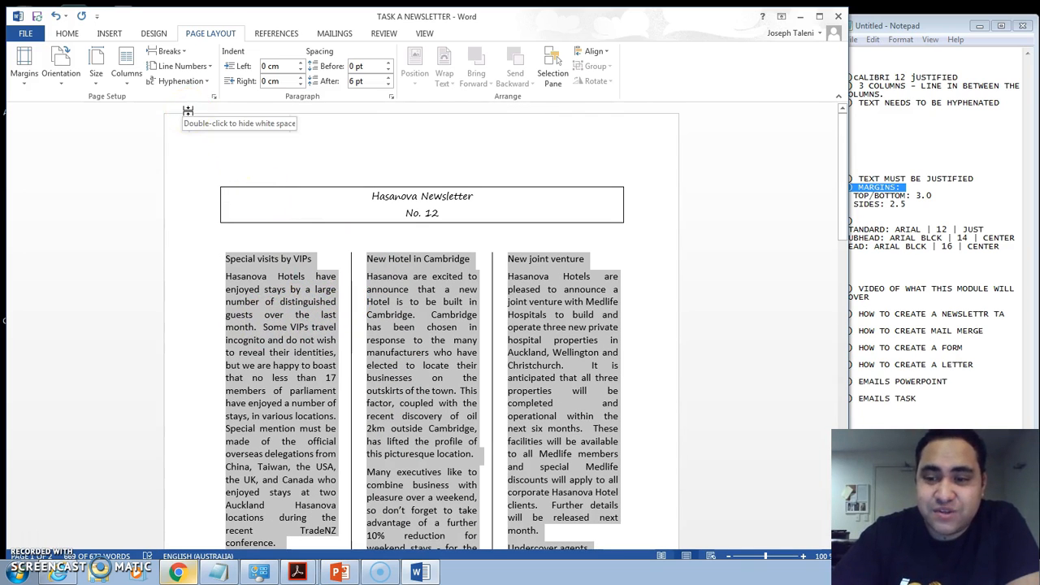
left_click(207, 83)
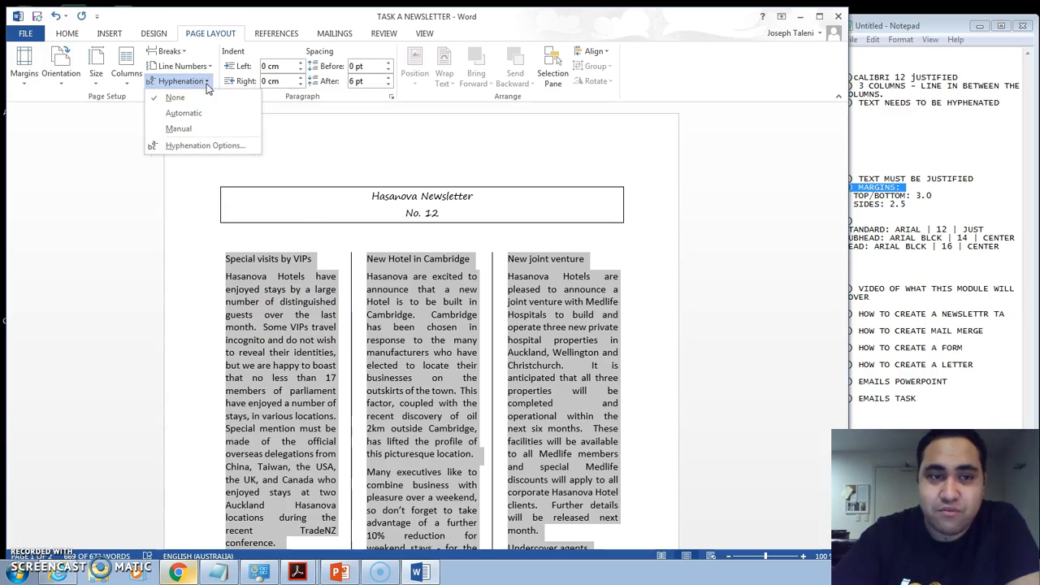
left_click(207, 83)
scroll(413, 348, "down", 10)
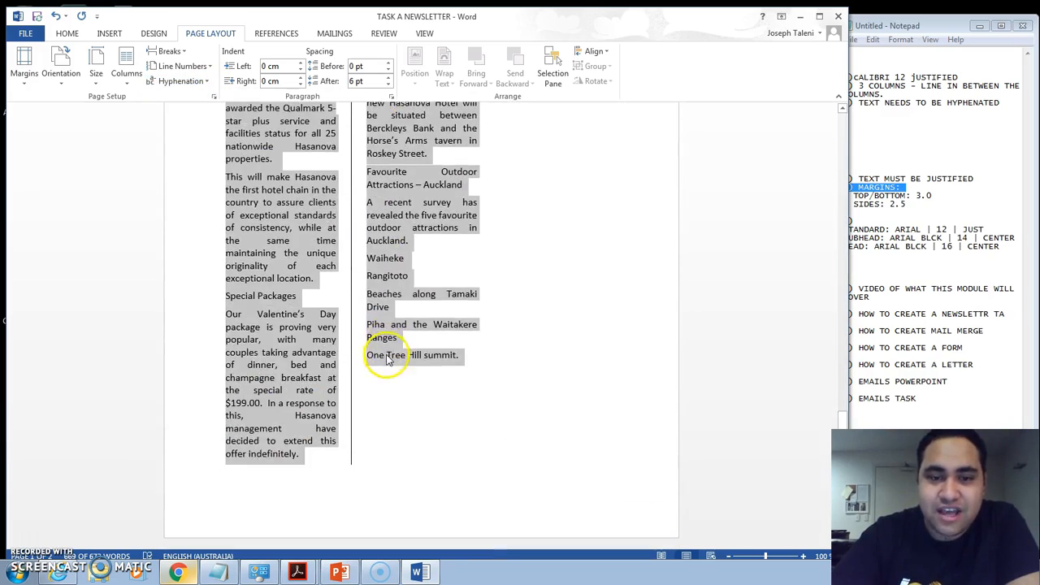
scroll(382, 345, "up", 10)
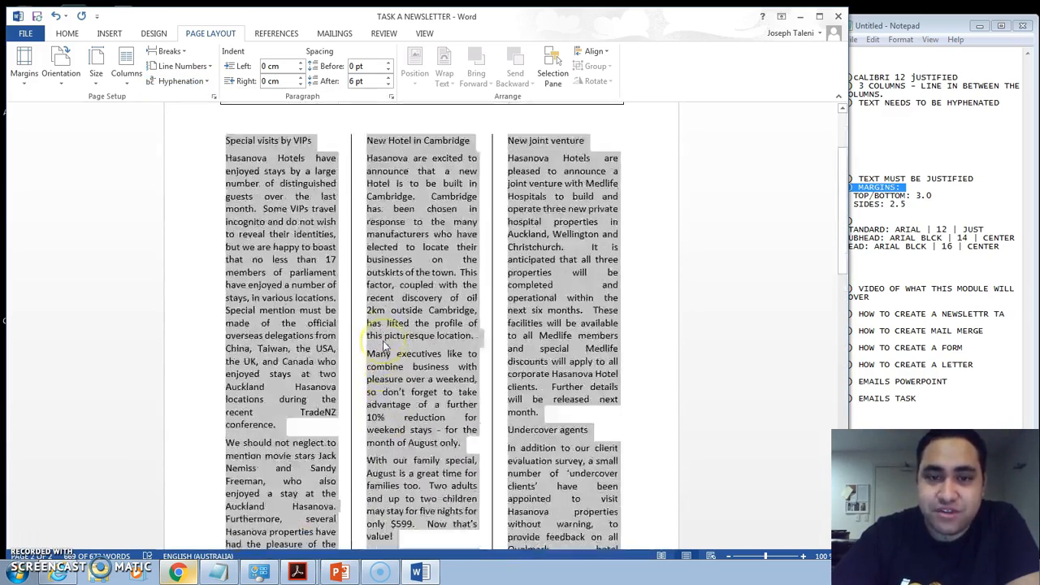
left_click(180, 85)
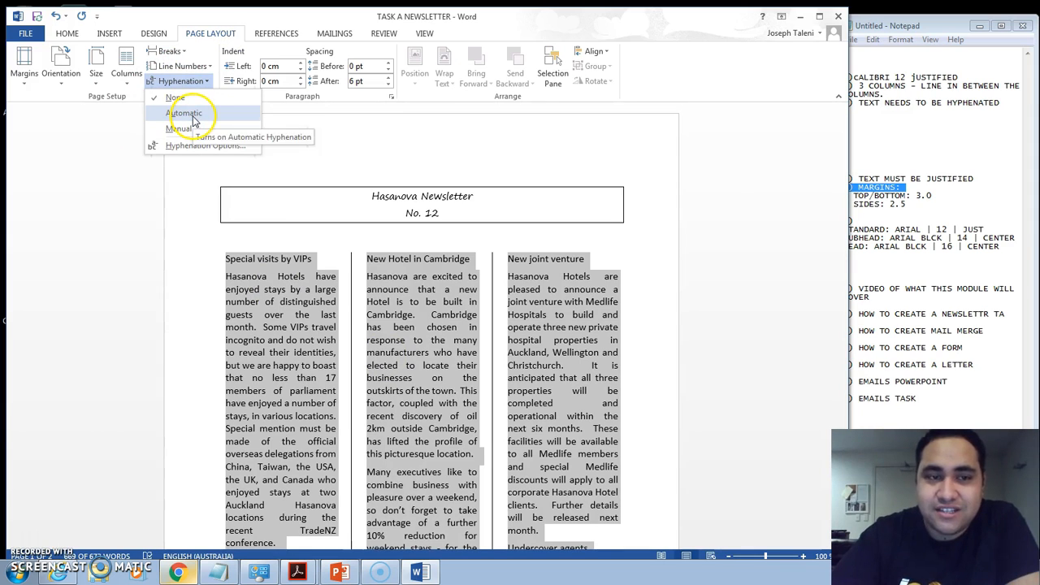
left_click(193, 119)
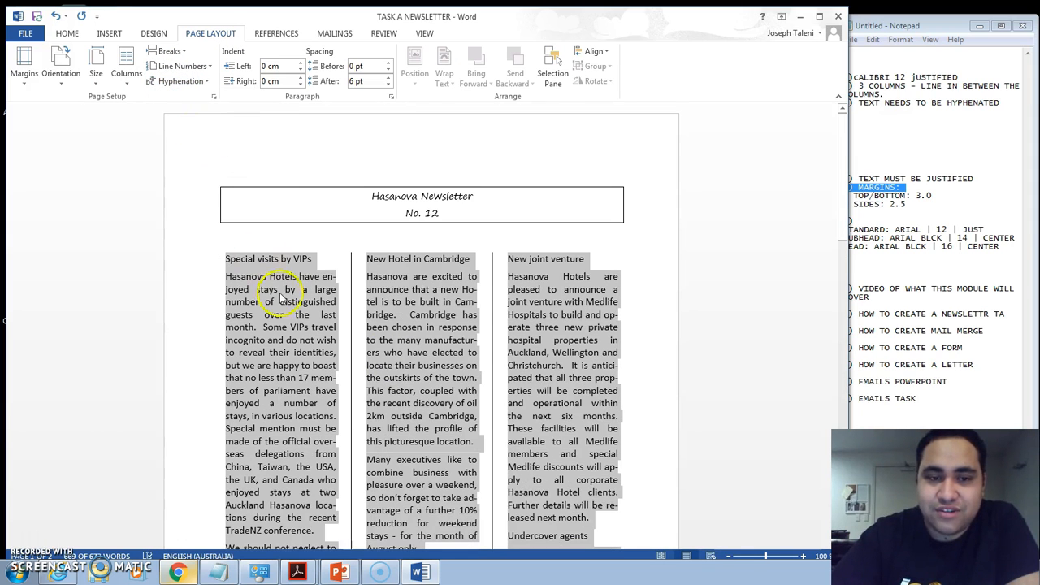
left_click(288, 341)
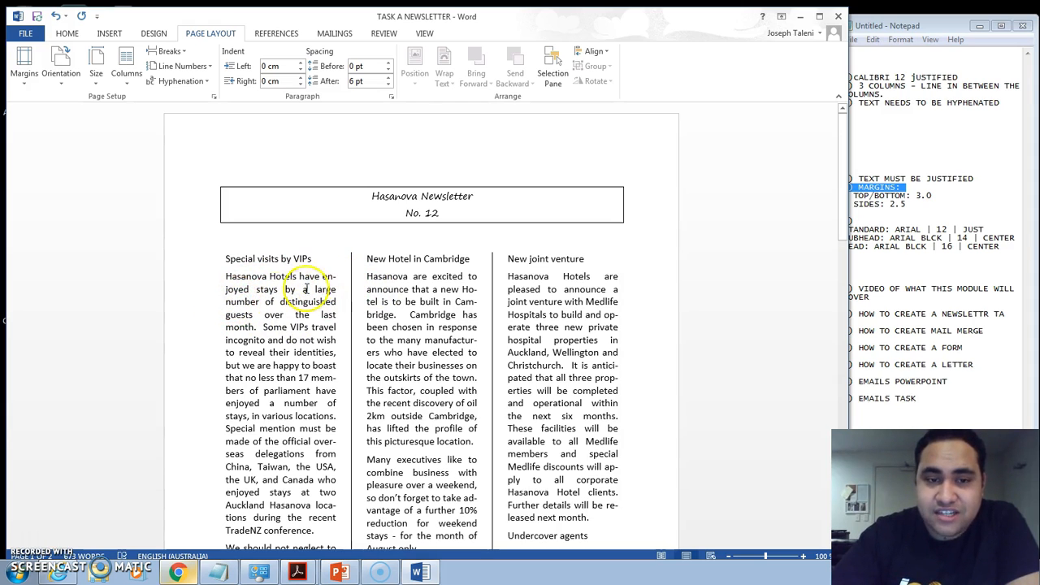
left_click(267, 315)
scroll(268, 341, "down", 7)
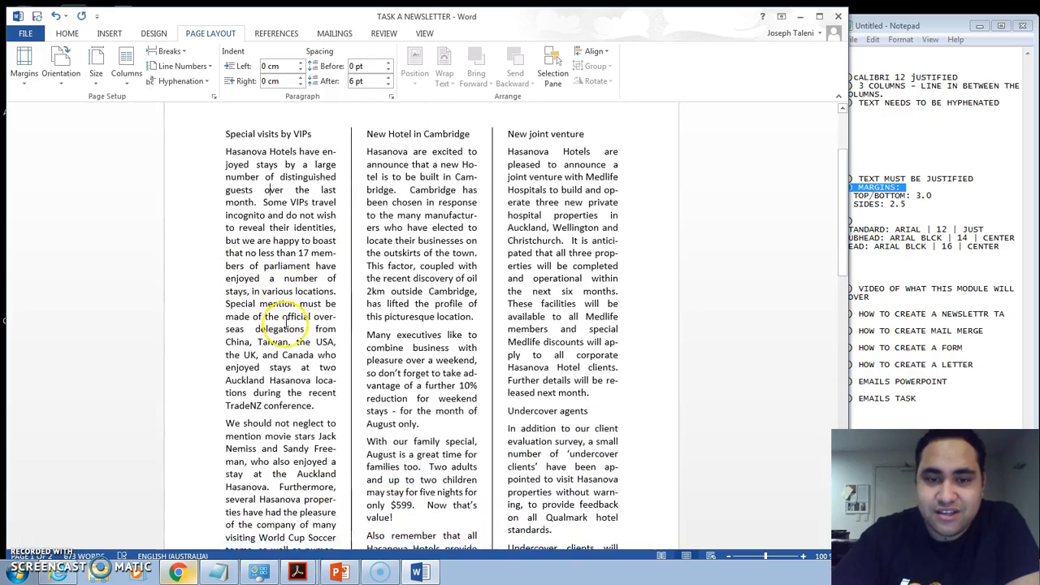
scroll(280, 332, "down", 12)
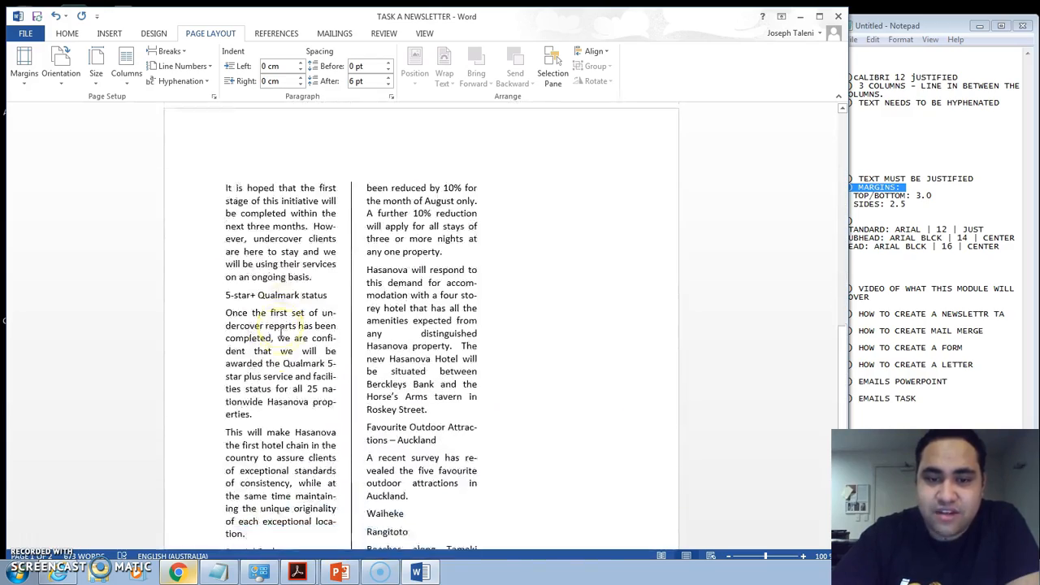
scroll(317, 280, "up", 12)
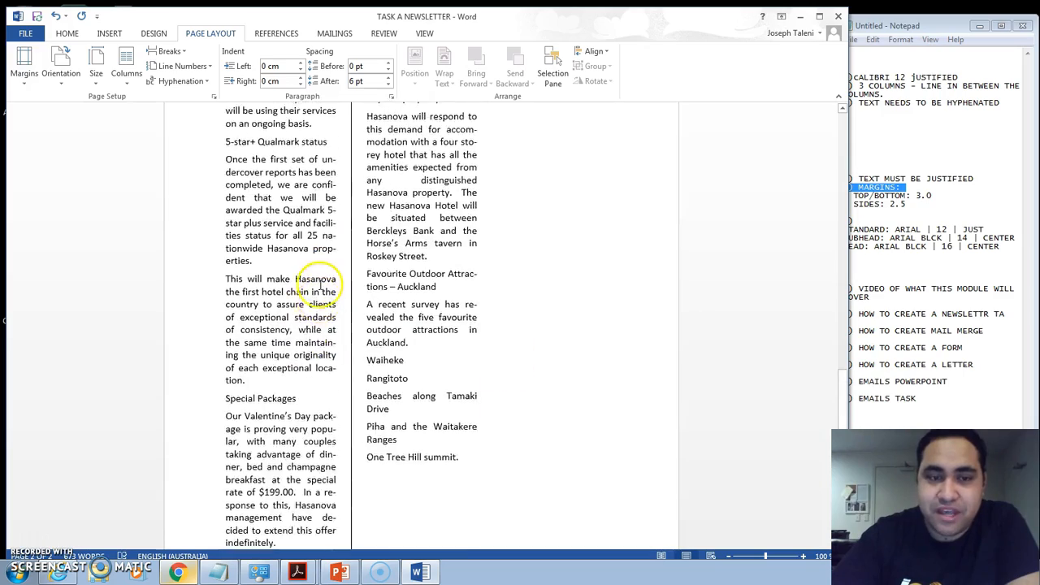
scroll(319, 284, "up", 5)
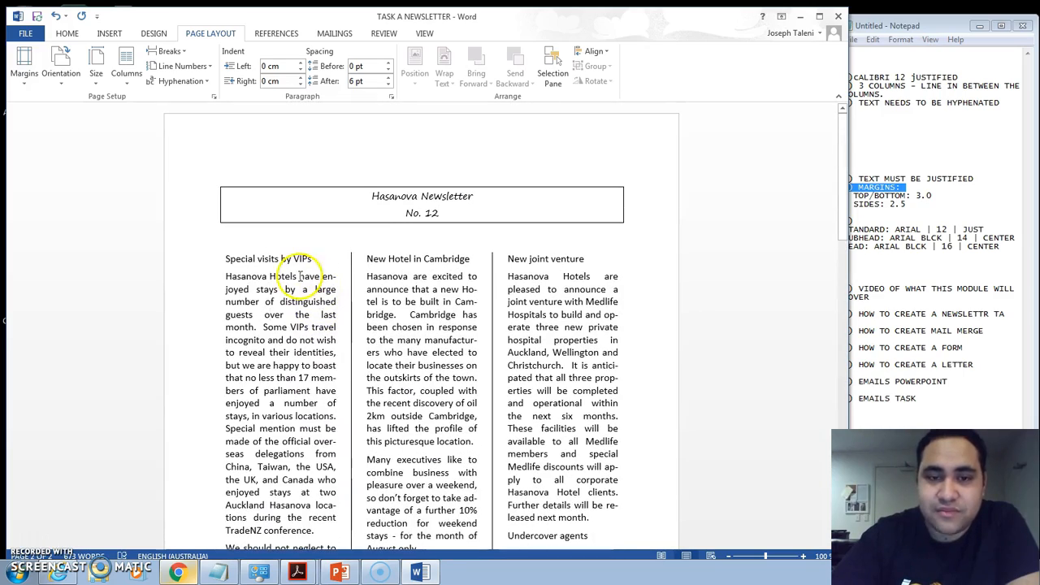
- Check the subheading font, size and alignment requirements in the Notepad notes
left_click(363, 408)
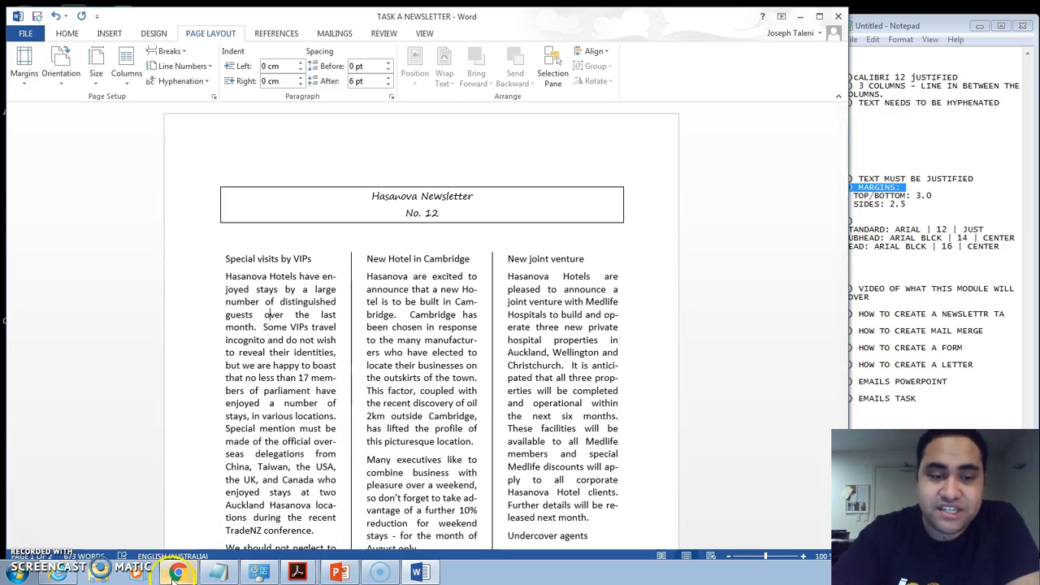
left_click(72, 490)
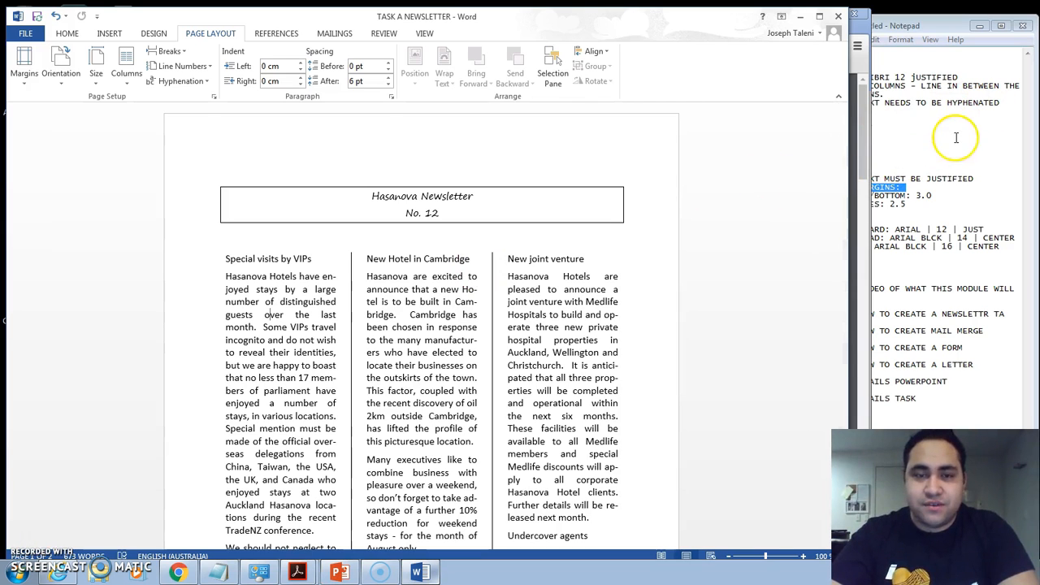
left_click(991, 150)
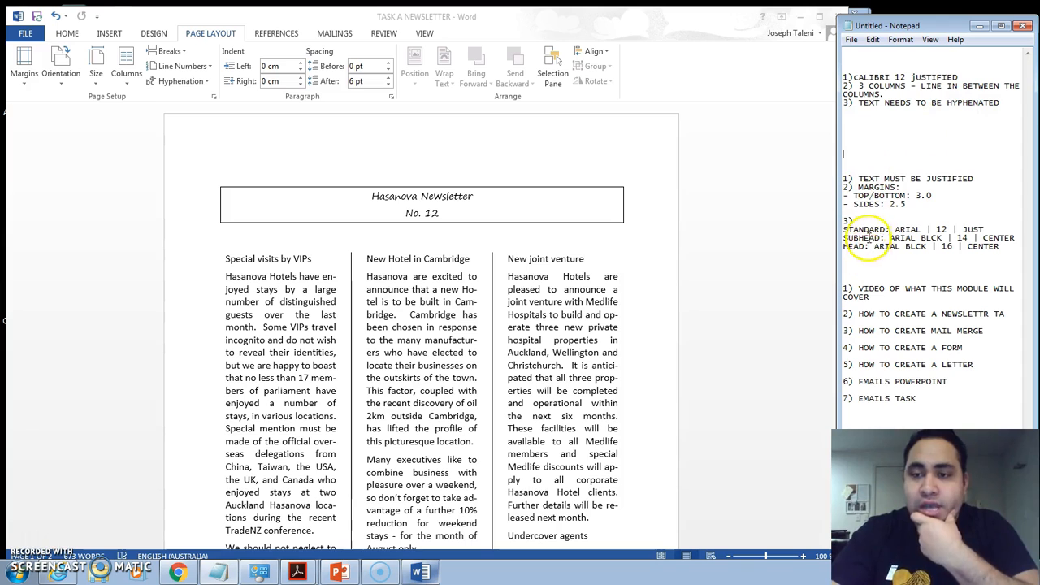
left_click(882, 241)
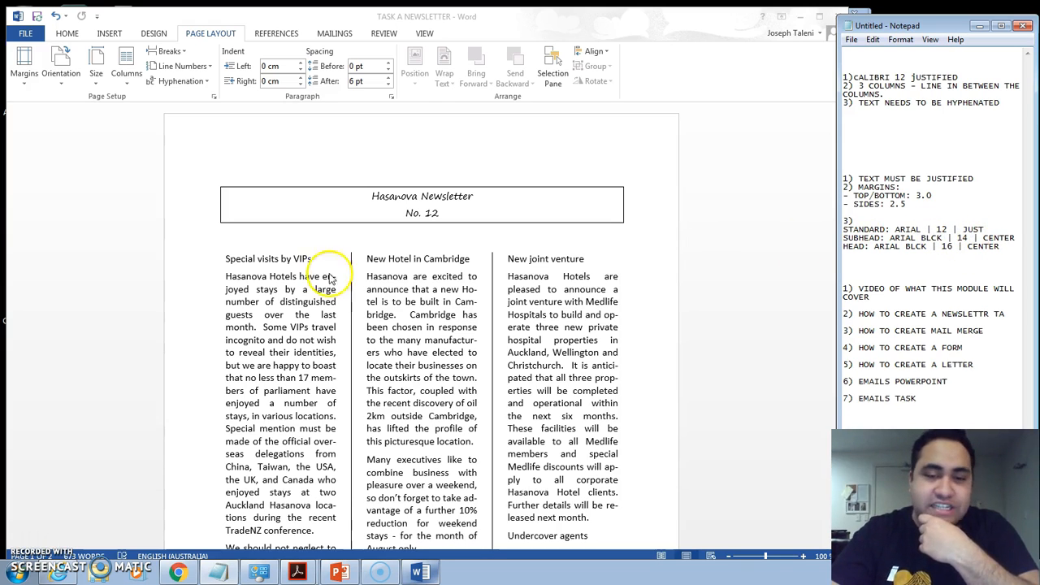
- Format the "Special visits by VIPs" subheading in Word as Arial Black, size 14
left_click(301, 261)
left_click_drag(302, 262, 233, 262)
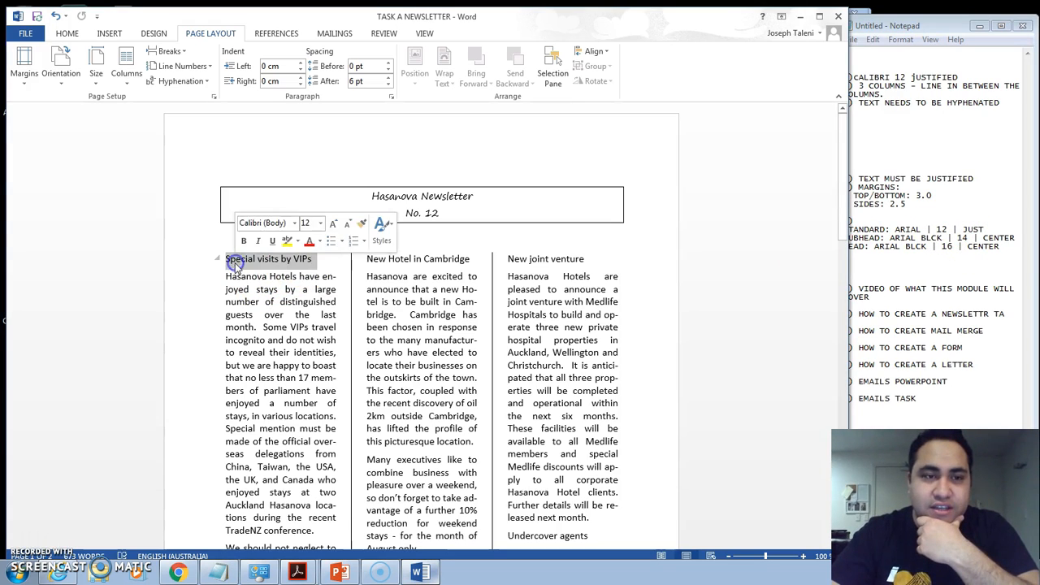
left_click(67, 33)
left_click(196, 56)
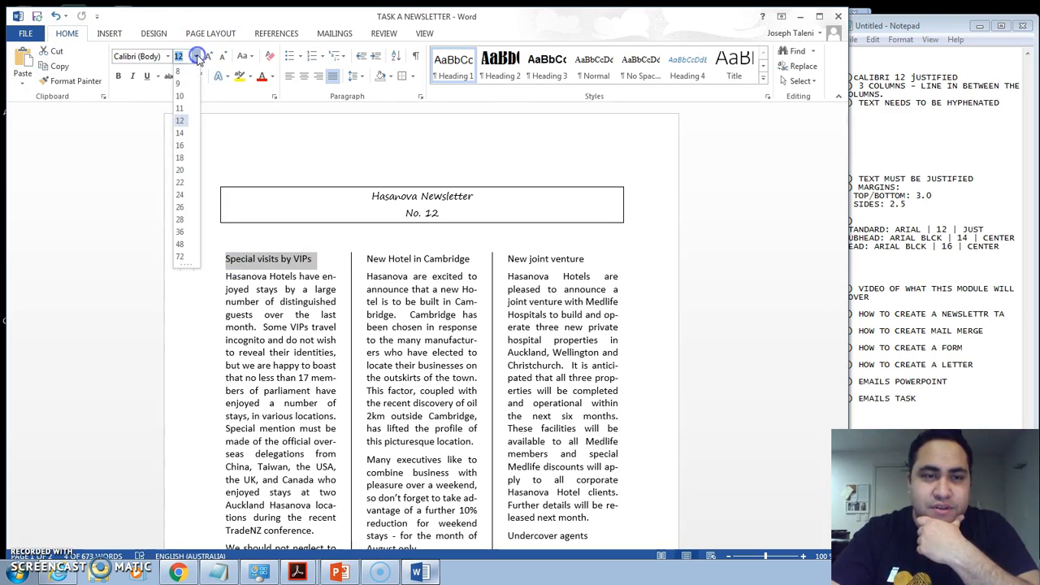
left_click(180, 133)
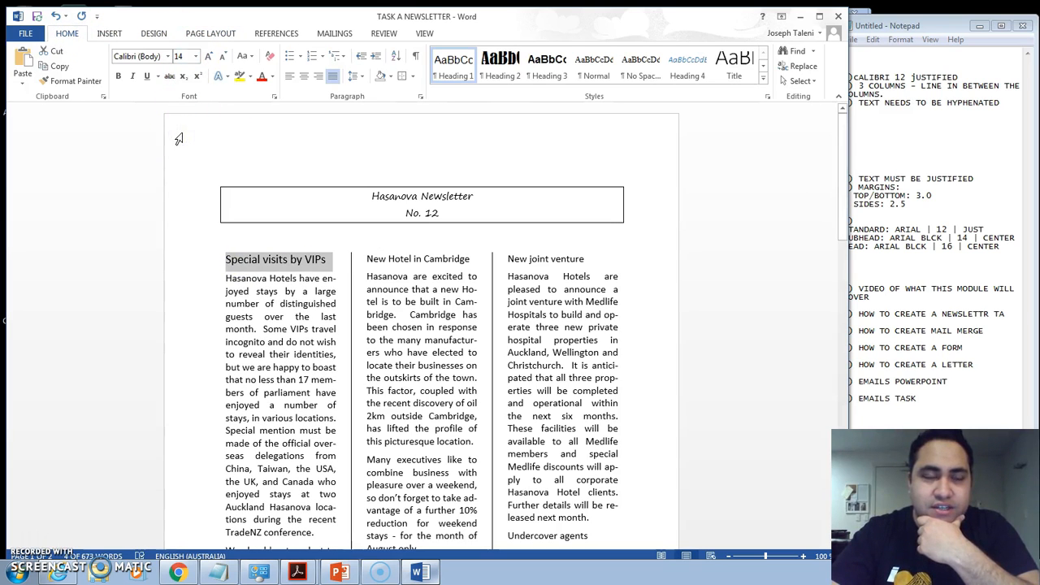
left_click(168, 56)
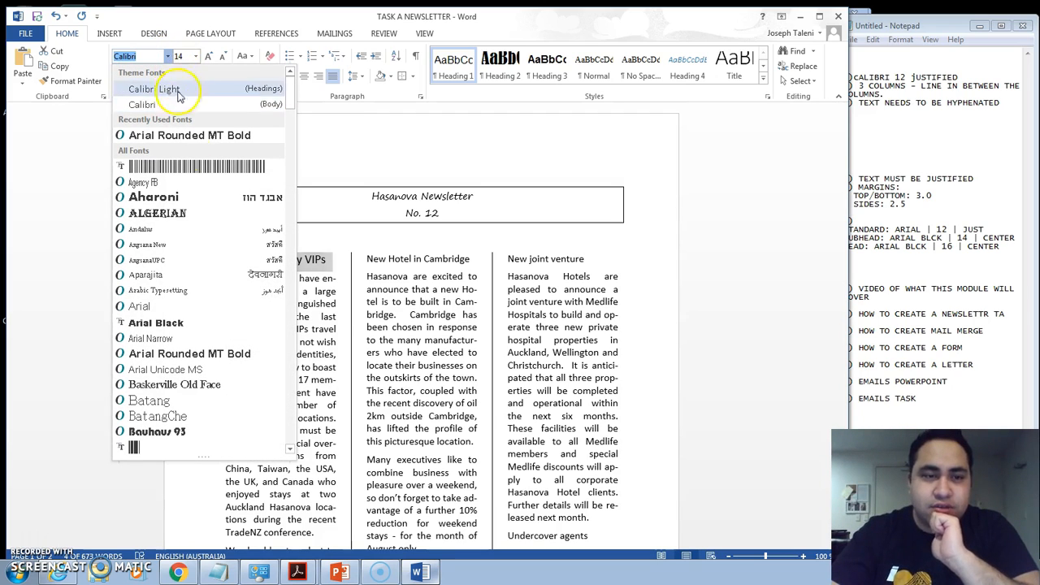
left_click(188, 323)
left_click(306, 287)
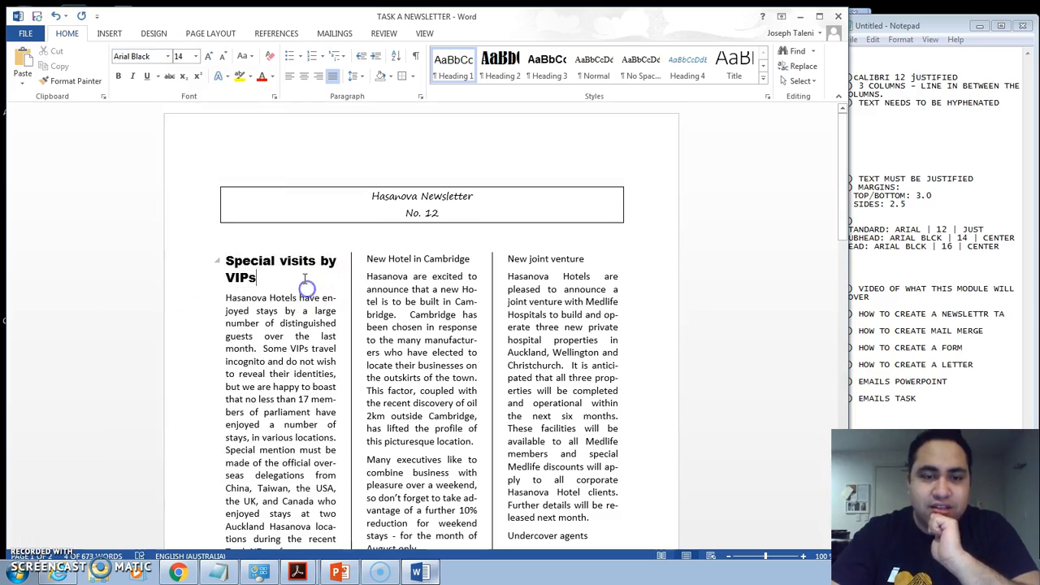
- Copy the "Special visits by VIPs" formatting with Format Painter locked on for repeated use and apply it to "New Hotel in Cambridge"
scroll(308, 276, "down", 10)
scroll(312, 274, "down", 18)
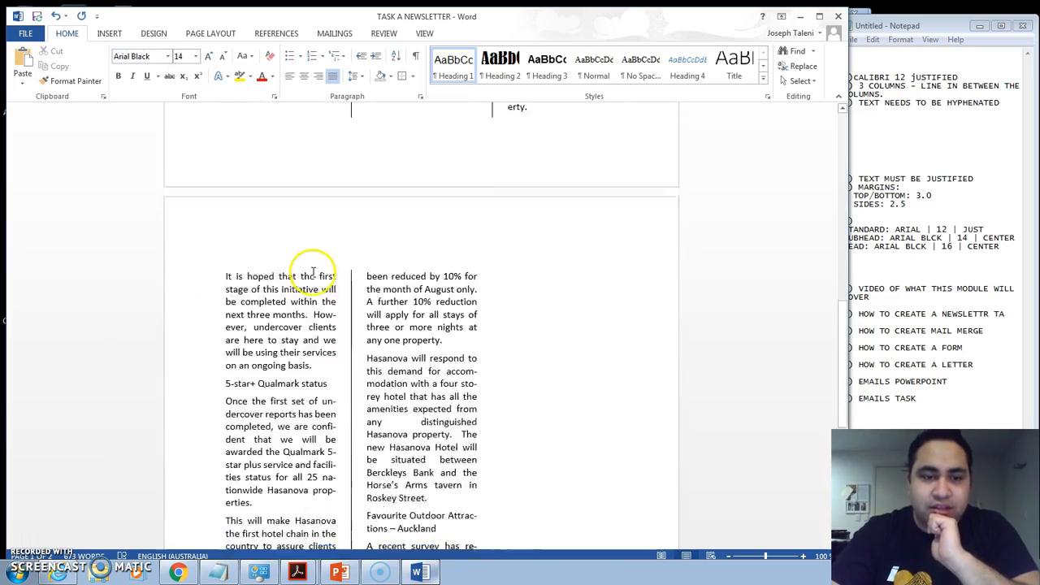
scroll(292, 241, "up", 7)
scroll(294, 238, "up", 20)
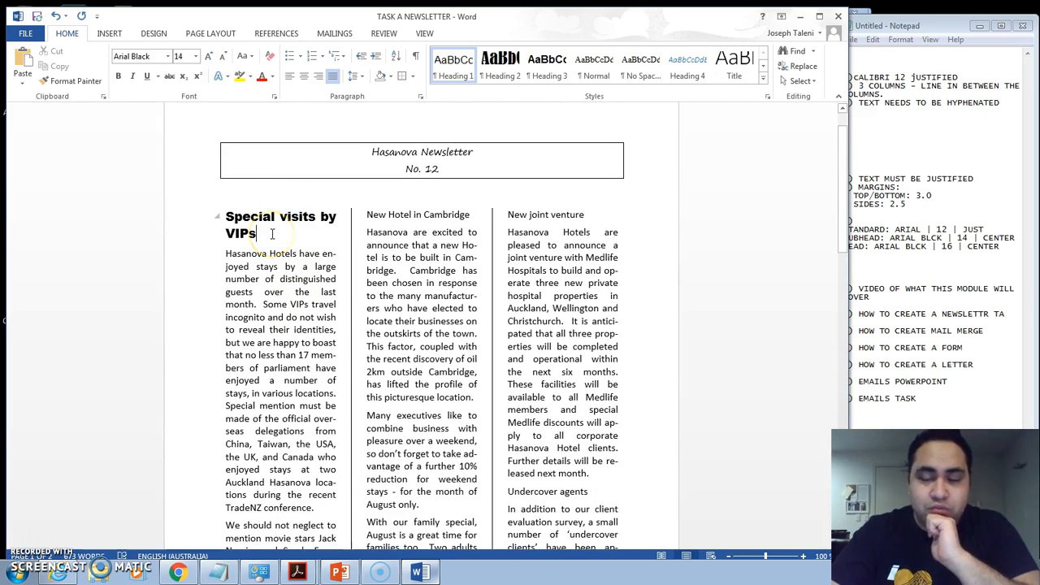
left_click_drag(259, 234, 226, 216)
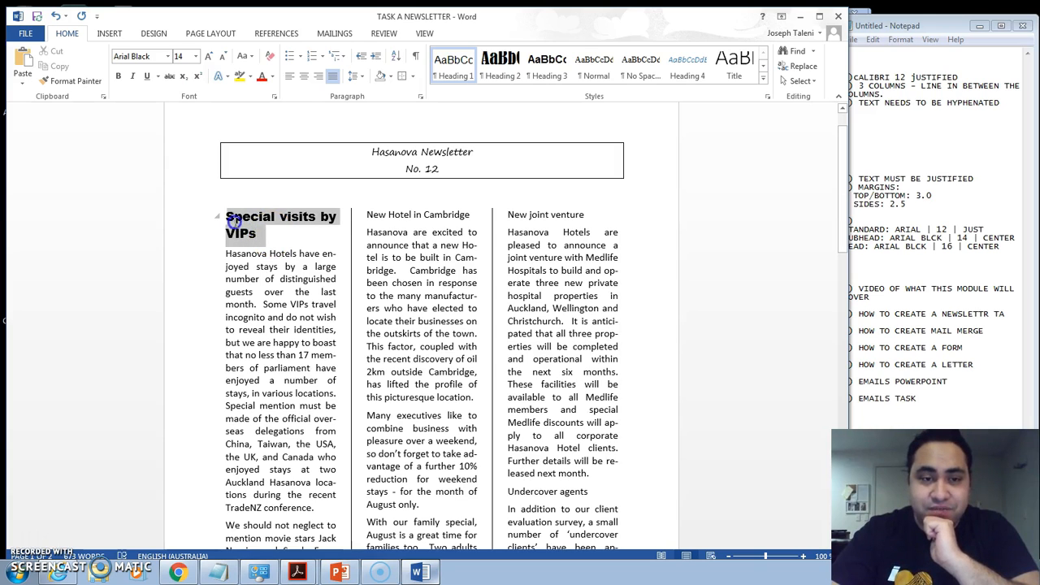
left_click(77, 81)
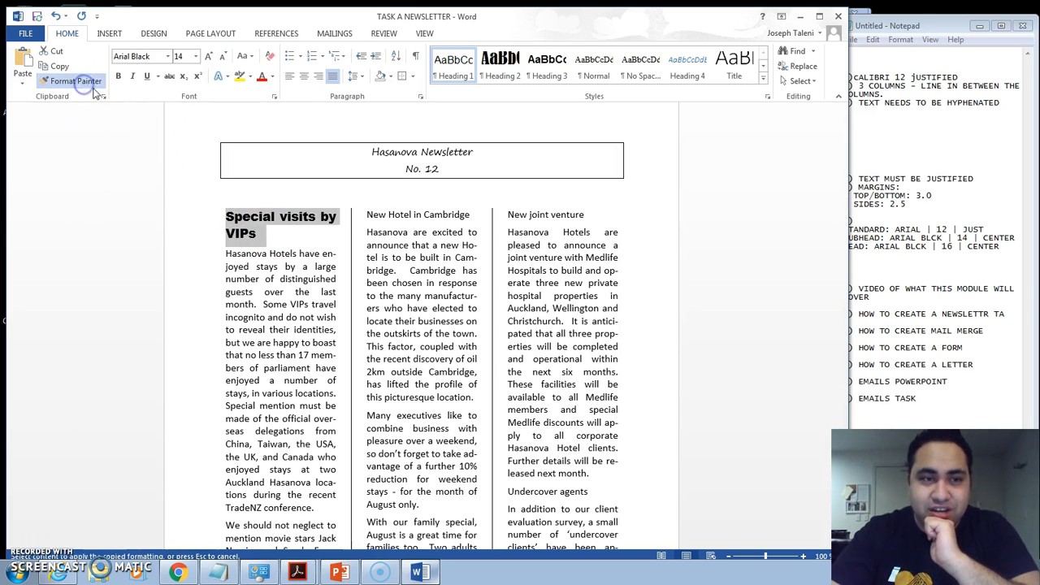
scroll(371, 255, "down", 5)
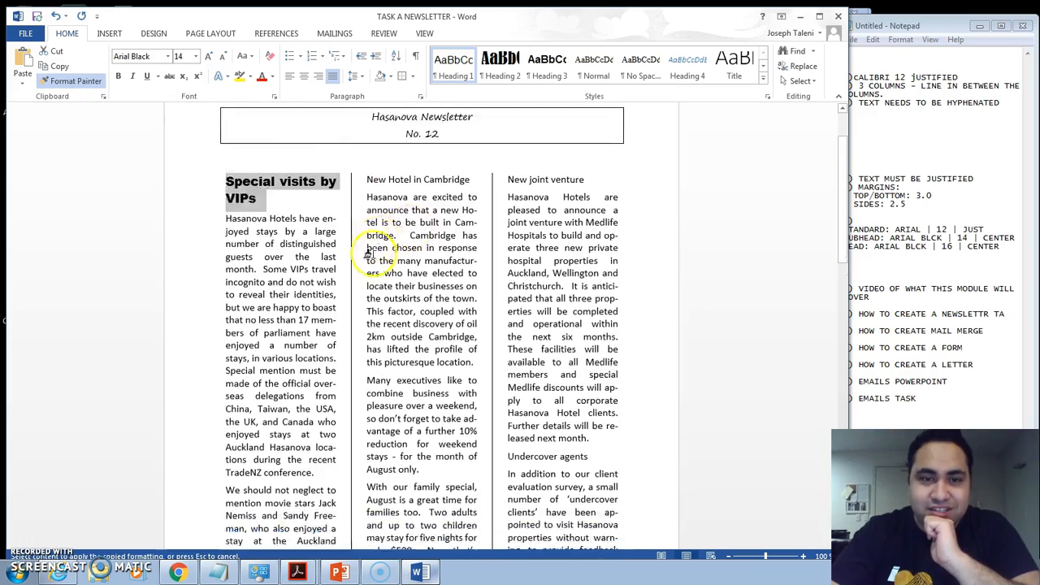
scroll(302, 289, "down", 3)
scroll(325, 280, "up", 8)
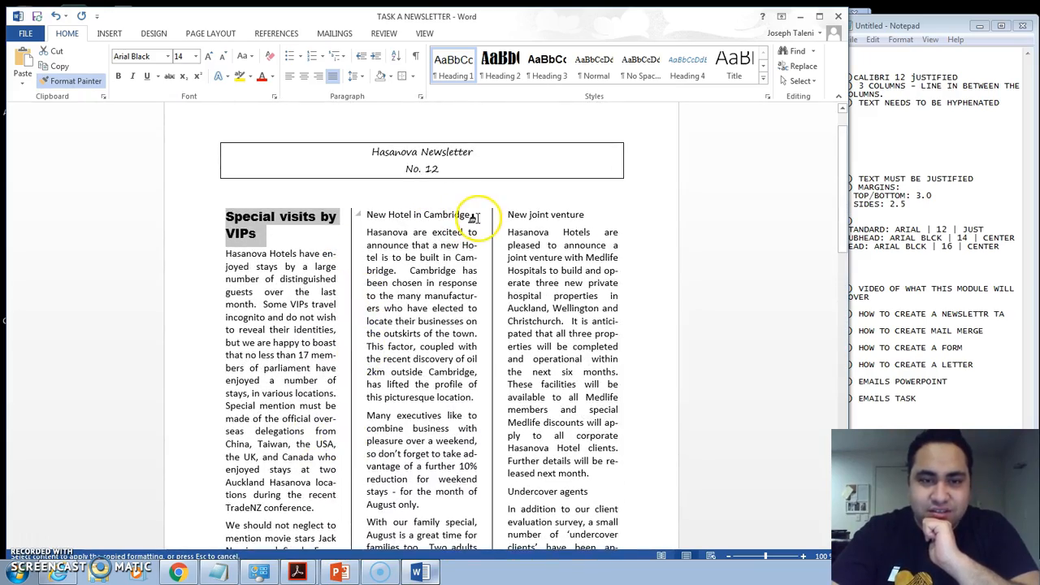
left_click_drag(476, 218, 454, 215)
left_click_drag(376, 218, 369, 216)
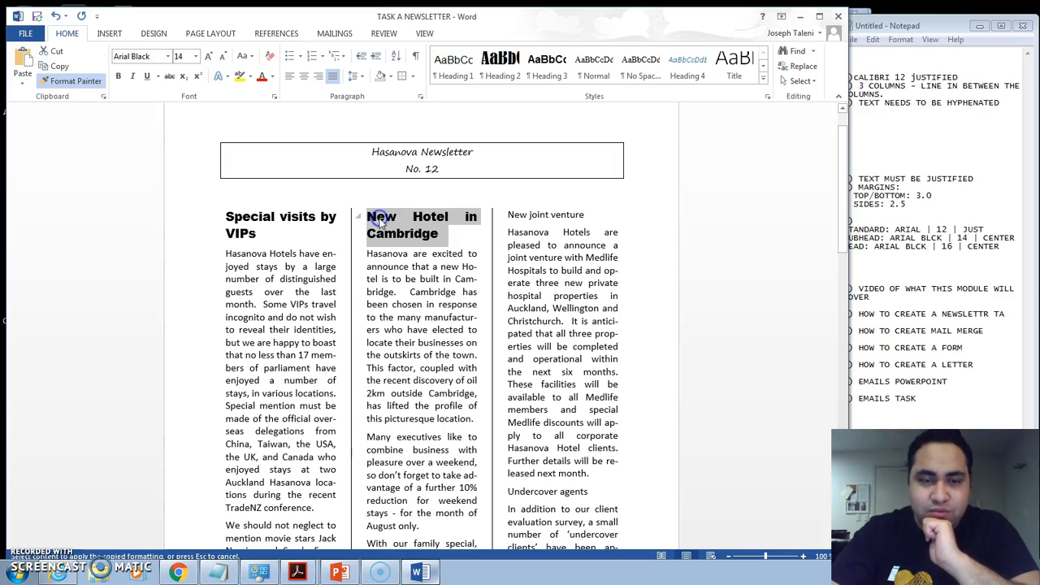
- Apply the copied subheading formatting to "New joint venture" and "Undercover agents"
scroll(528, 268, "down", 6)
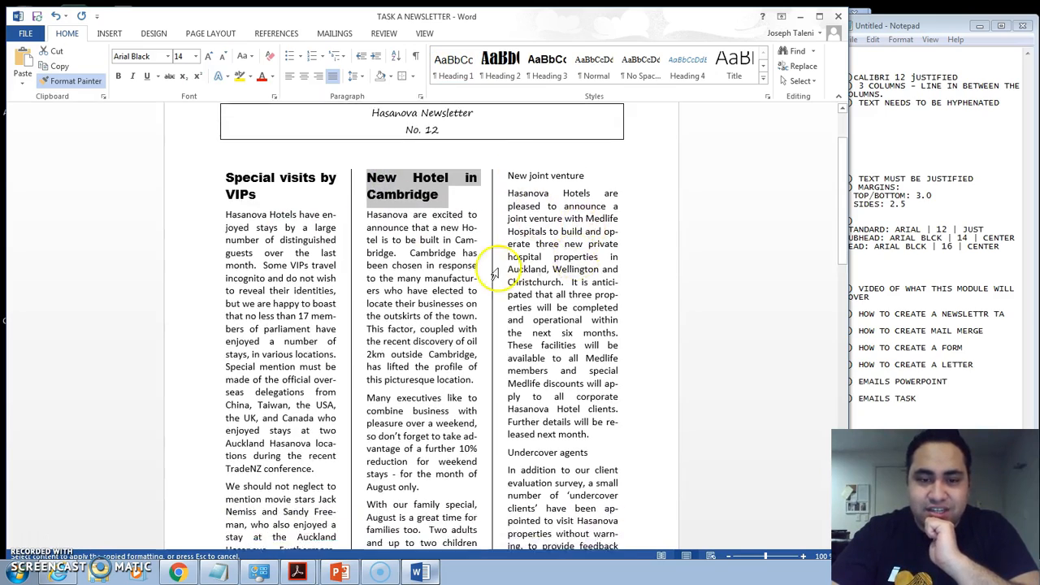
scroll(532, 272, "up", 5)
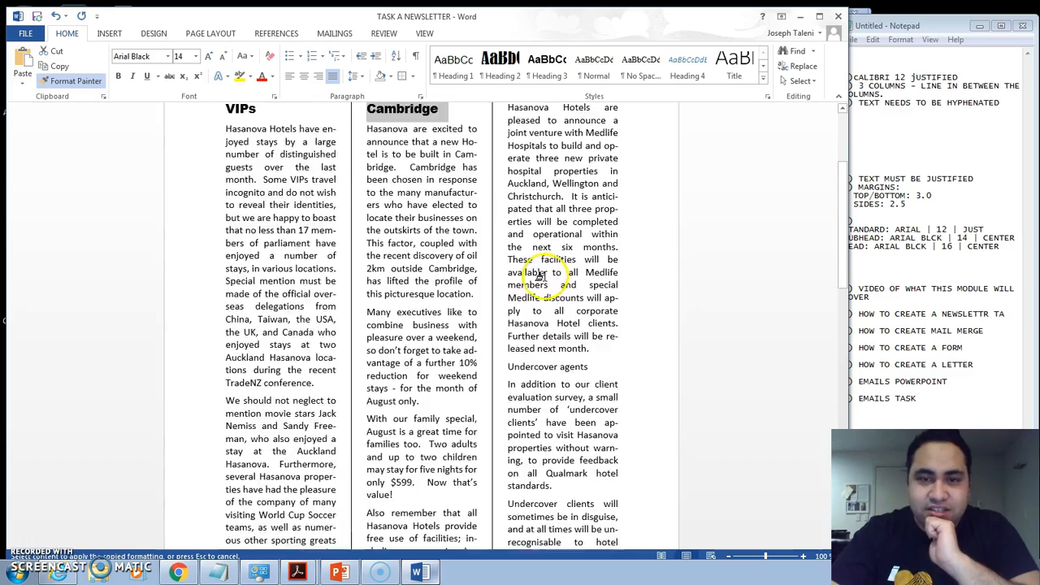
left_click_drag(584, 184, 510, 185)
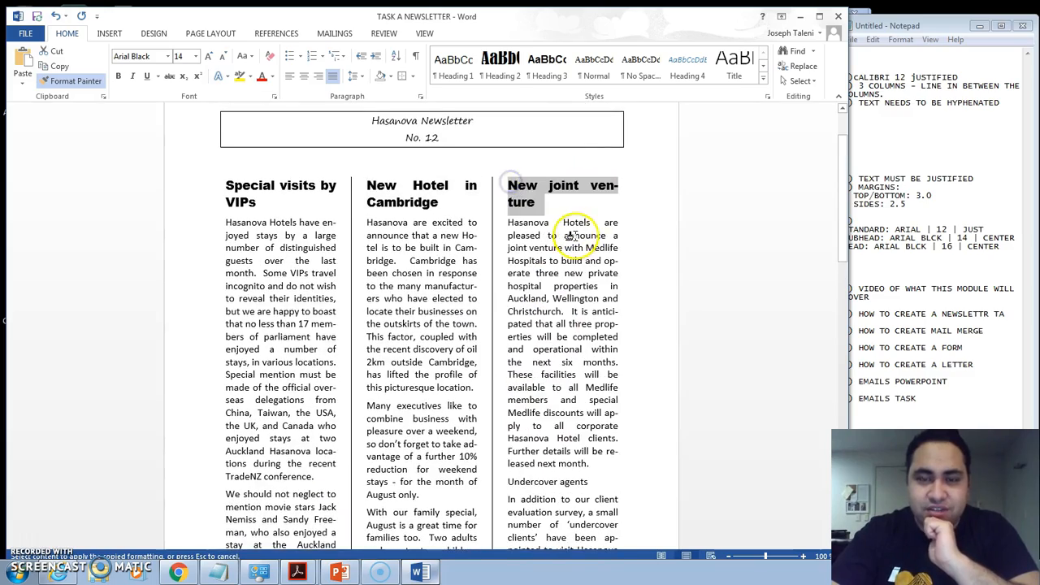
scroll(579, 240, "down", 5)
left_click_drag(593, 264, 520, 268)
- Apply the copied subheading formatting to "5-star+ Qualmark status" and "Special Packages" on the second page
scroll(505, 239, "down", 8)
scroll(505, 239, "down", 3)
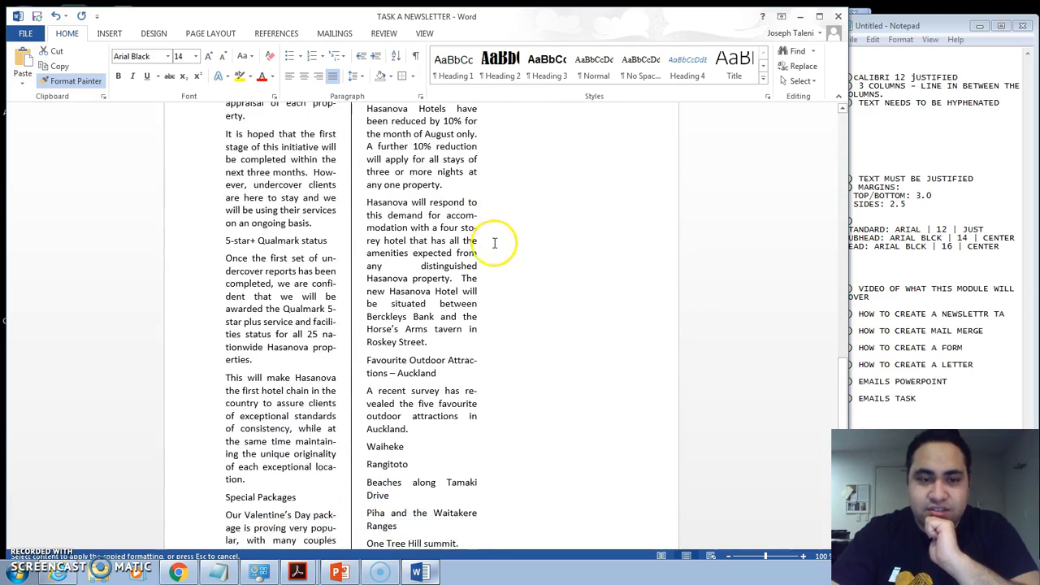
scroll(302, 254, "up", 4)
scroll(298, 252, "down", 1)
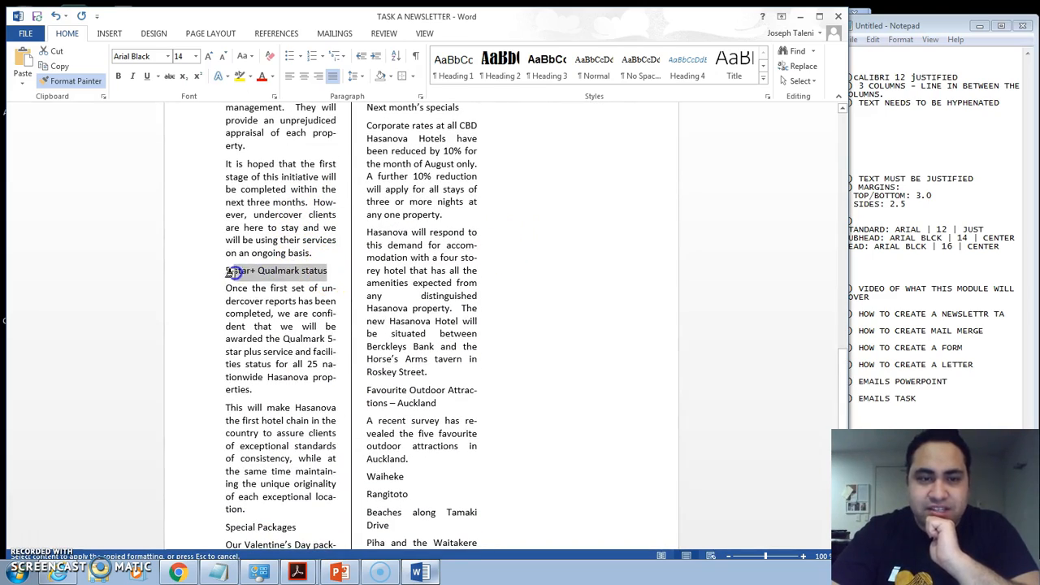
left_click_drag(226, 271, 242, 280)
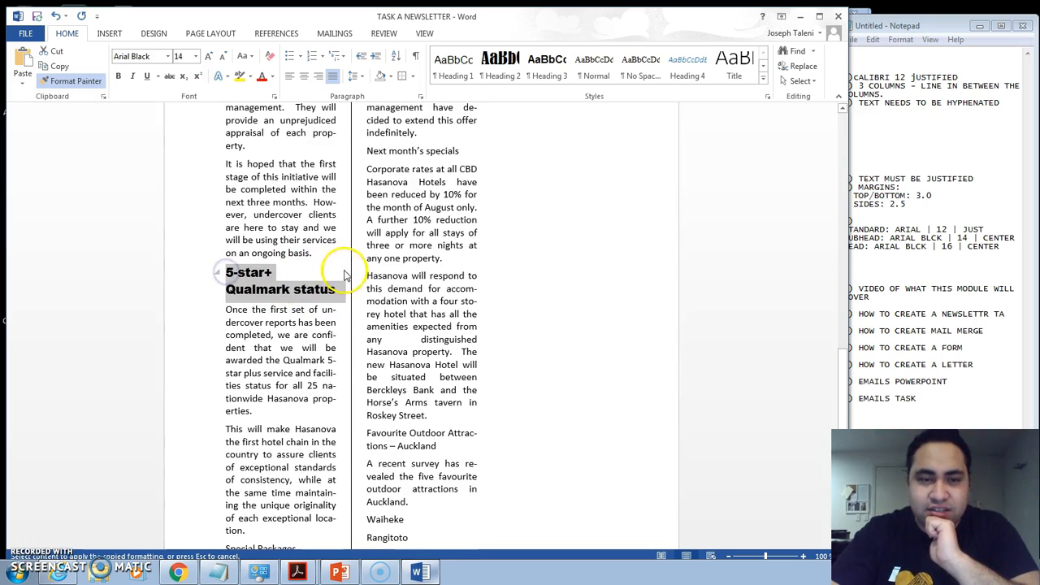
scroll(309, 268, "down", 4)
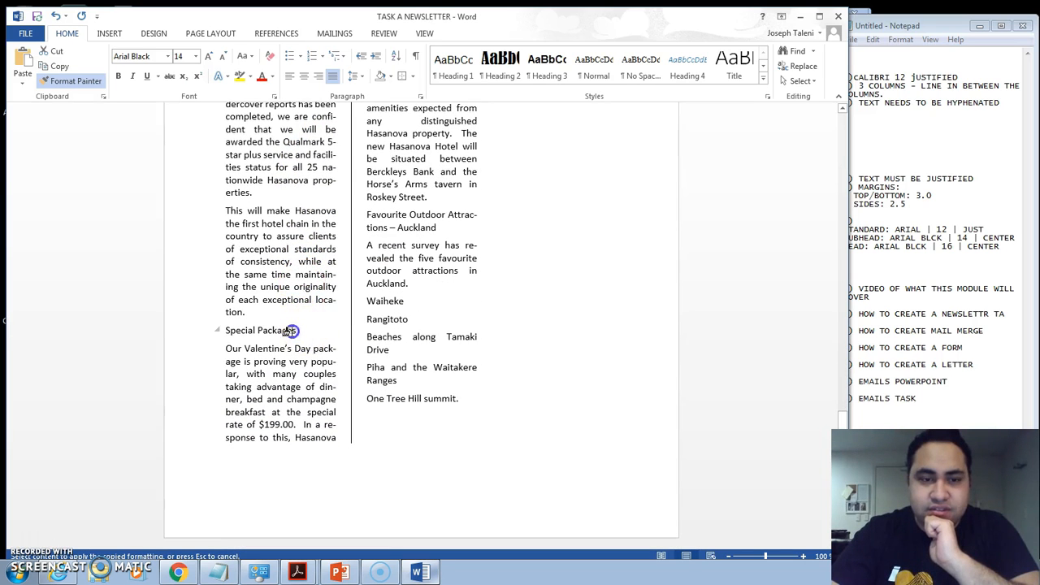
left_click_drag(229, 333, 230, 332)
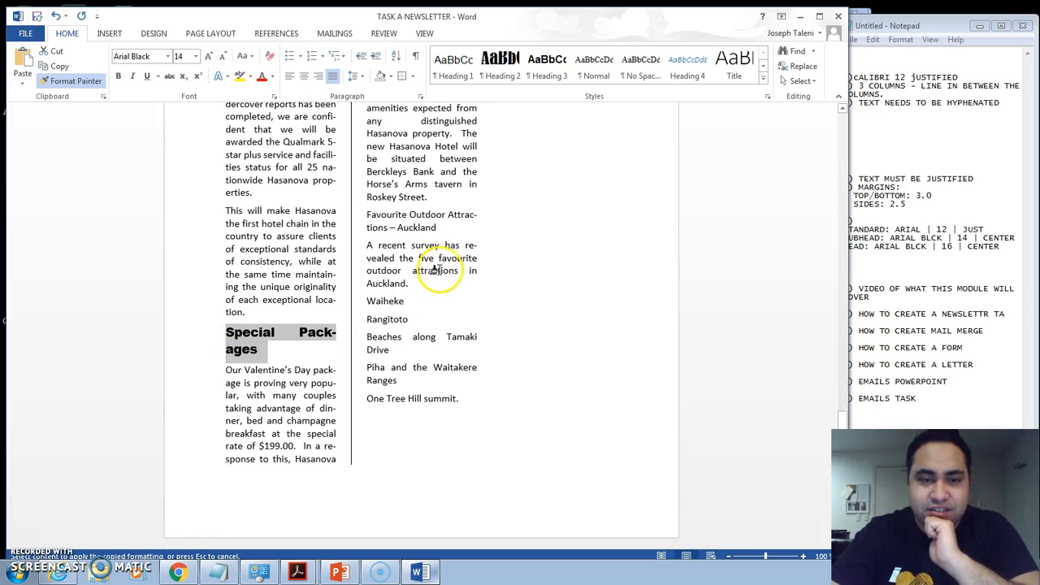
- Apply the copied subheading formatting to "Next month's specials" and turn off Format Painter
scroll(436, 270, "up", 6)
left_click_drag(463, 275, 370, 277)
scroll(501, 268, "down", 4)
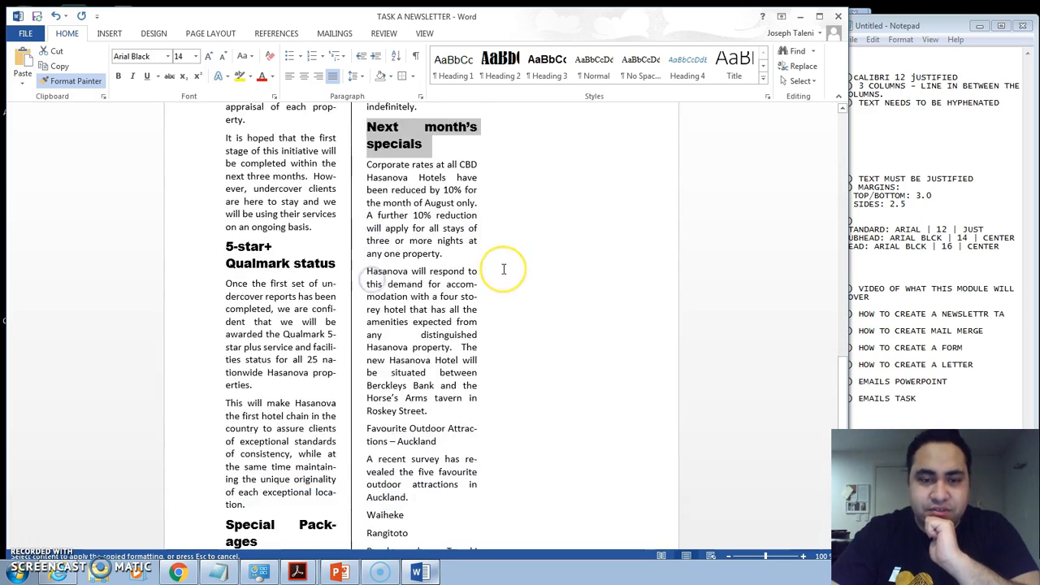
scroll(503, 269, "down", 4)
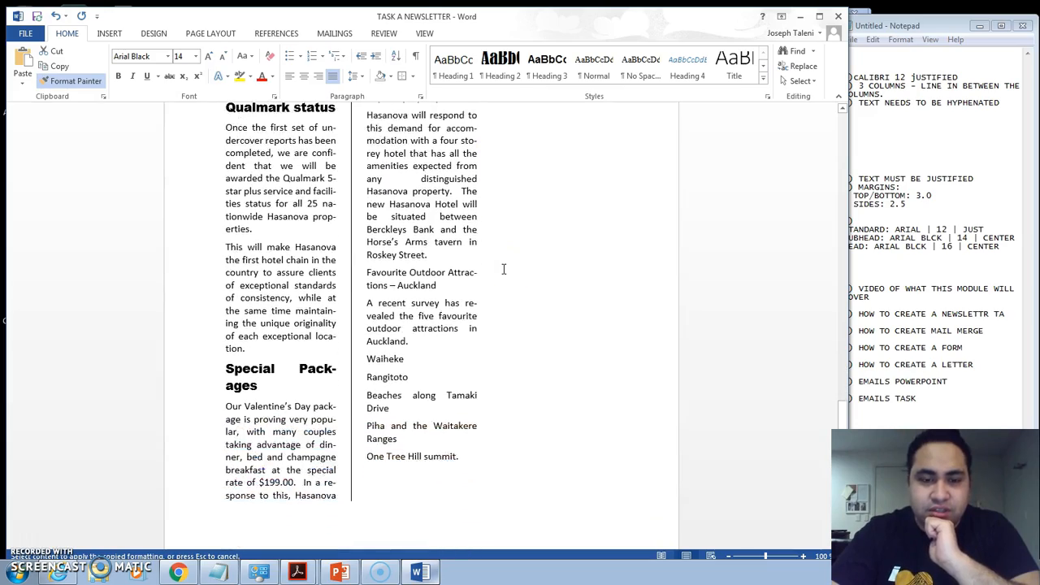
scroll(502, 269, "up", 4)
scroll(503, 269, "up", 10)
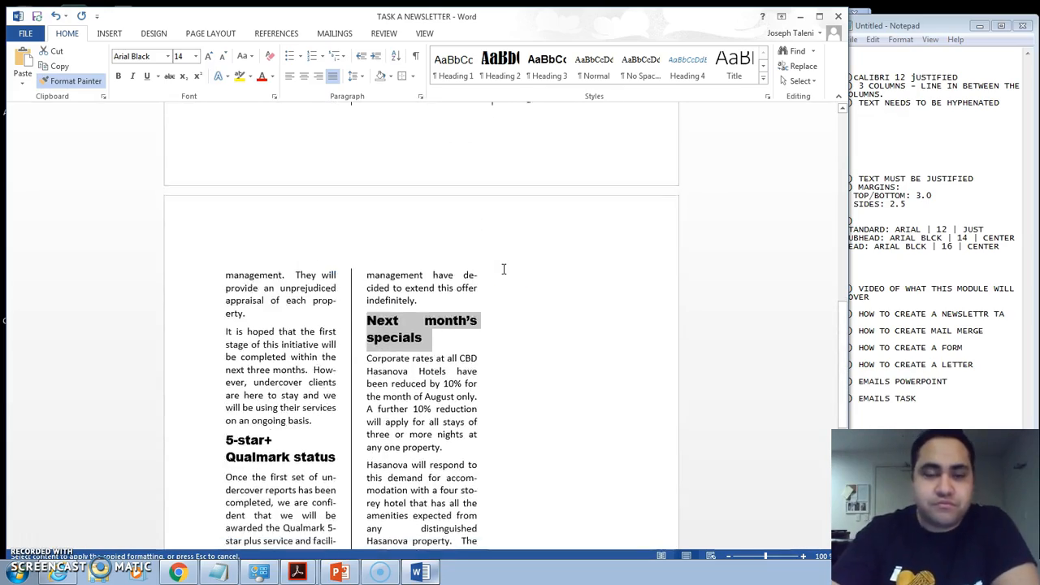
scroll(497, 272, "up", 8)
scroll(494, 272, "down", 3)
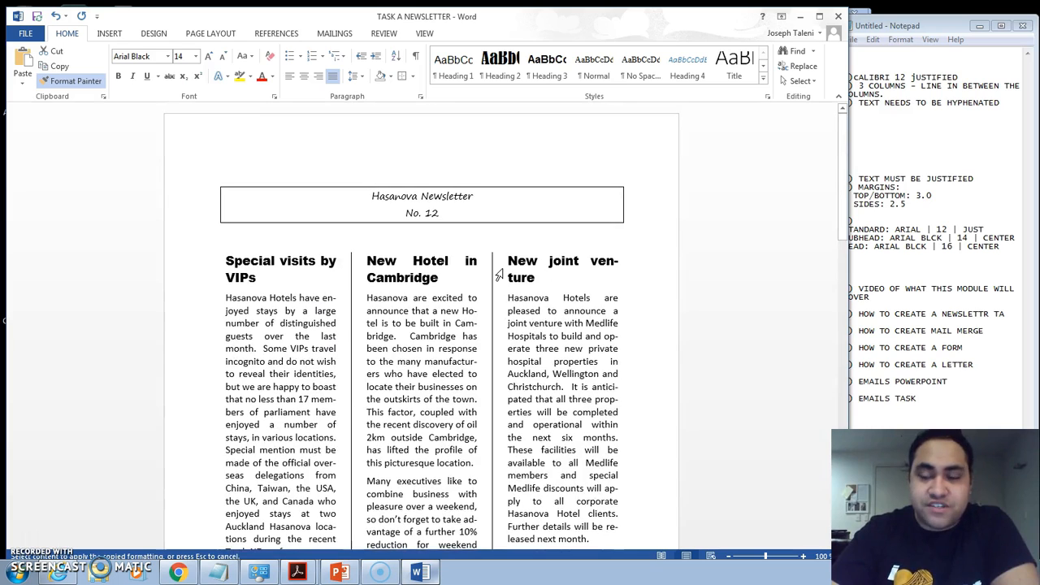
left_click(130, 150)
scroll(232, 174, "up", 3)
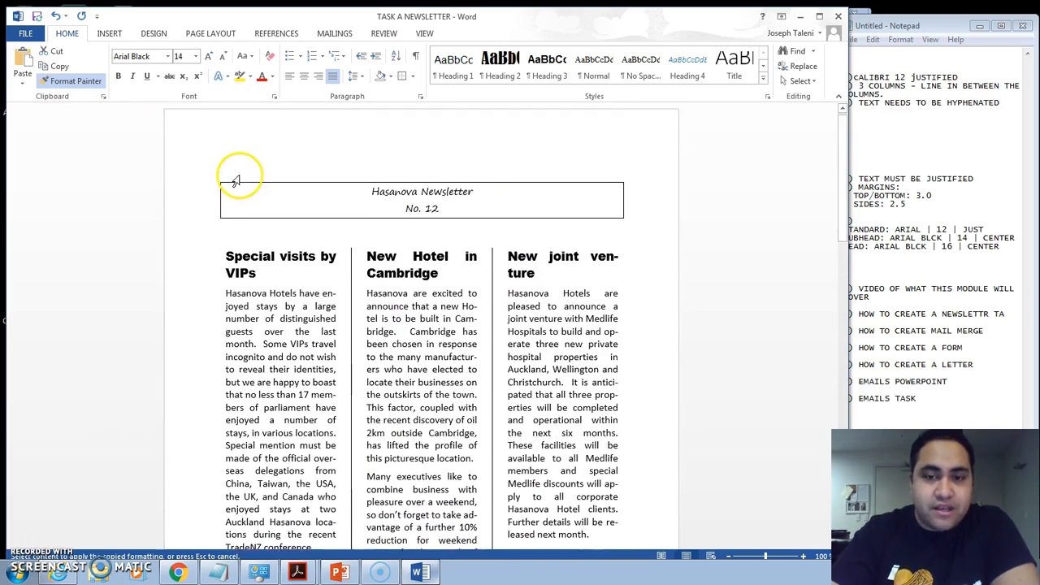
left_click(82, 85)
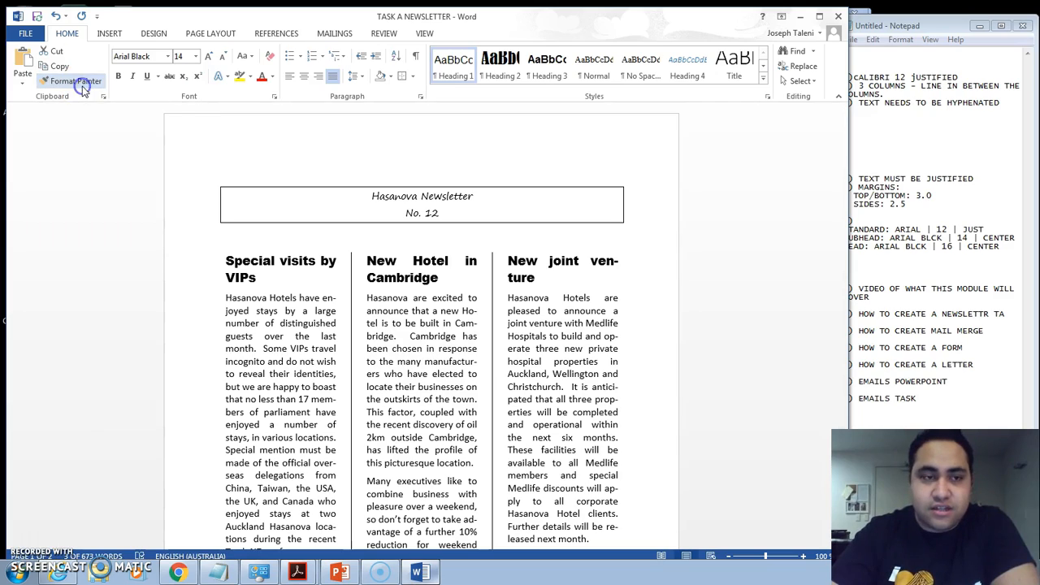
- Review the formatted subheadings on both pages, examining how "Special Packages" is spaced and hyphenated
scroll(189, 284, "down", 1)
scroll(189, 284, "down", 8)
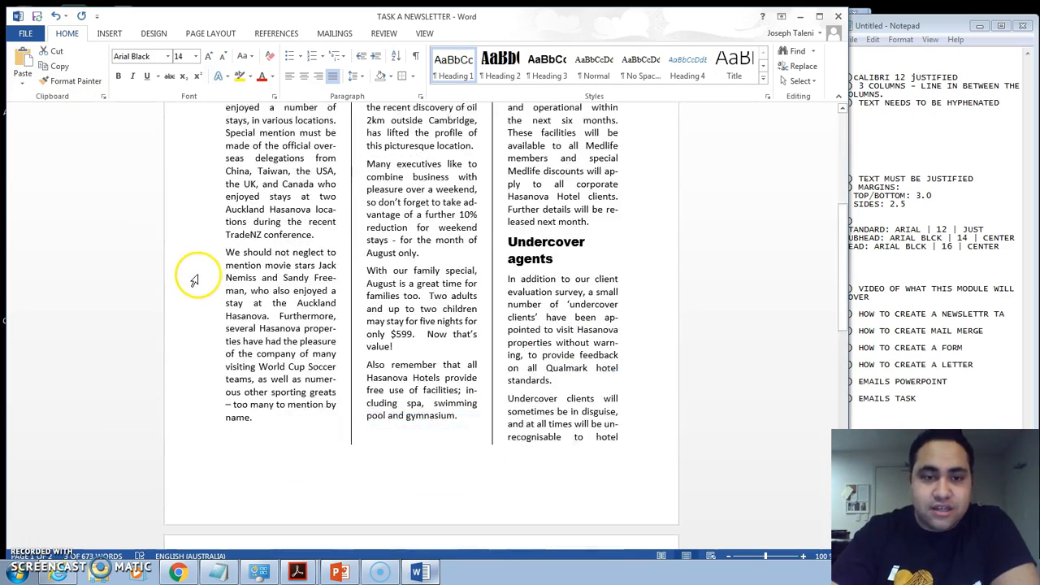
scroll(192, 285, "up", 2)
scroll(193, 286, "down", 1)
scroll(194, 287, "down", 5)
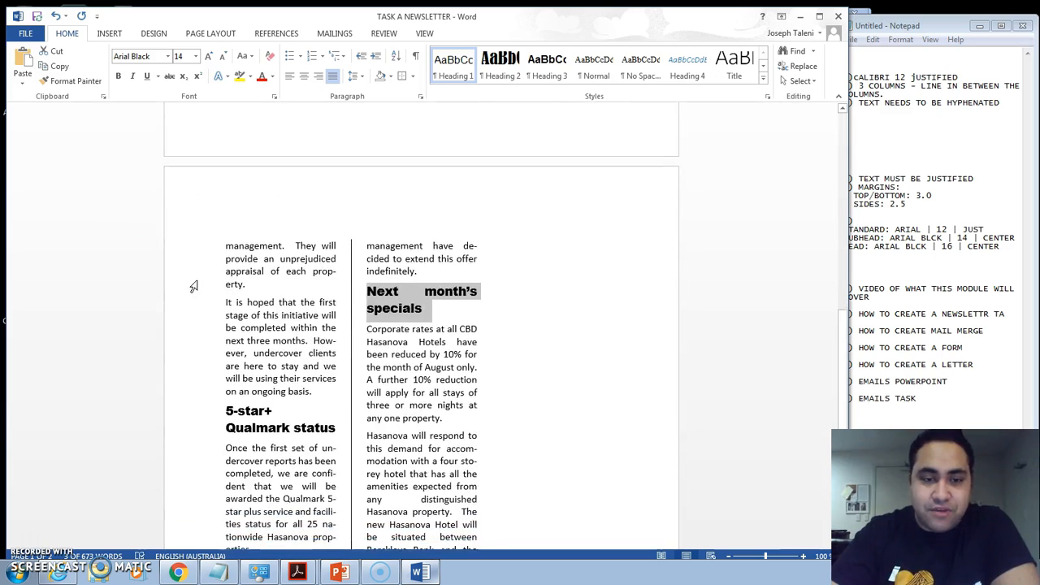
left_click(322, 334)
scroll(288, 311, "down", 3)
scroll(289, 309, "down", 2)
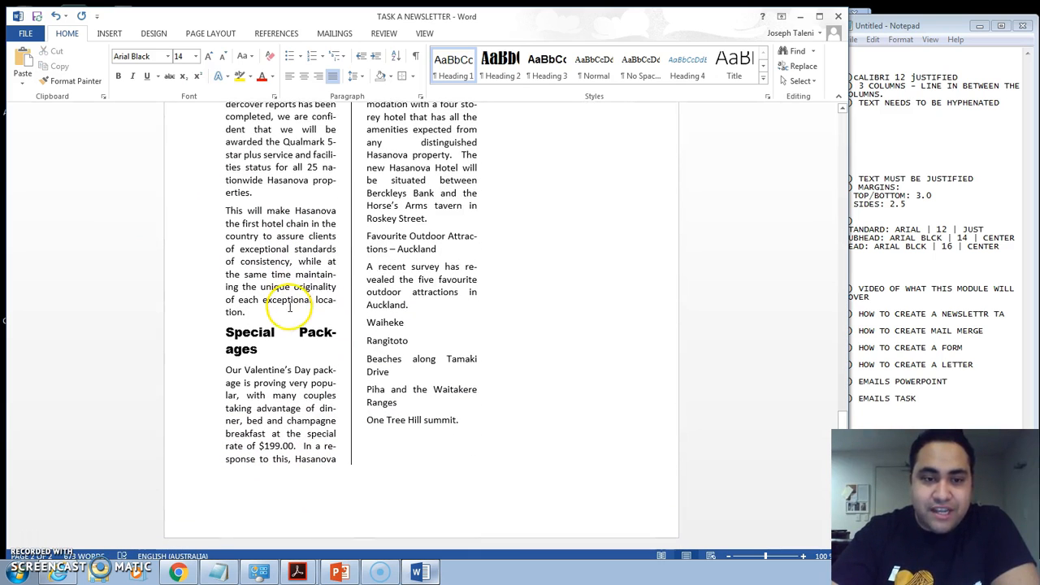
left_click_drag(313, 333, 312, 350)
left_click(270, 351)
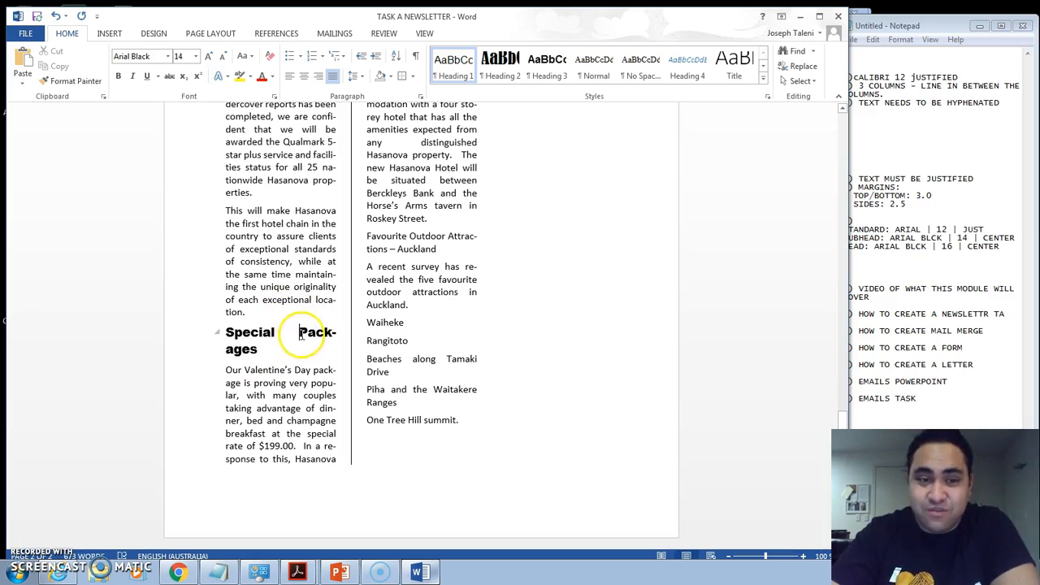
scroll(300, 319, "up", 15)
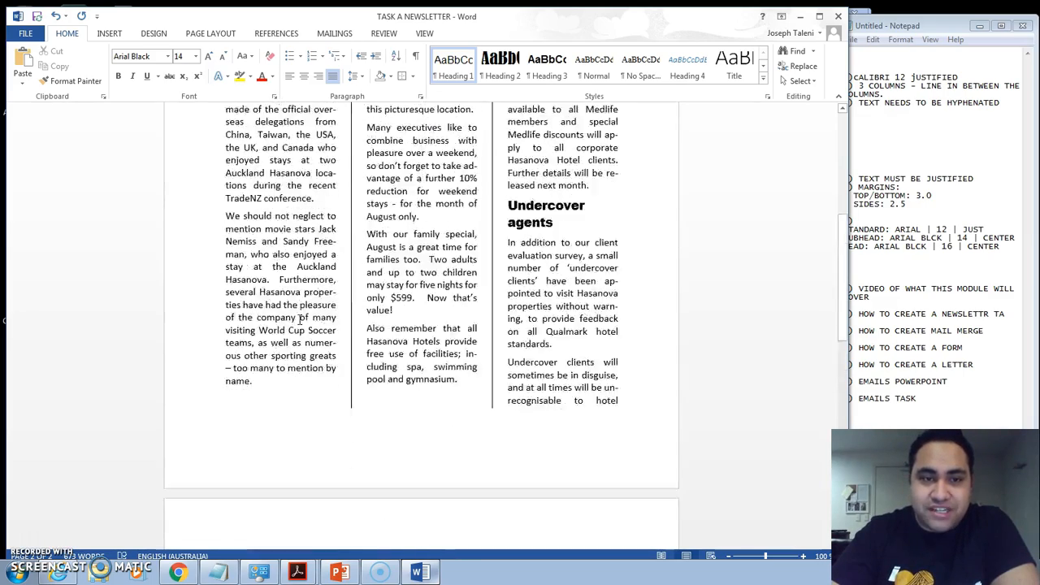
- Left-align the "Special visits by VIPs", "New Hotel in Cambridge" and "New joint venture" subheadings on the first page
double_click(209, 260)
left_click(288, 76)
triple_click(421, 276)
left_click(289, 75)
triple_click(510, 263)
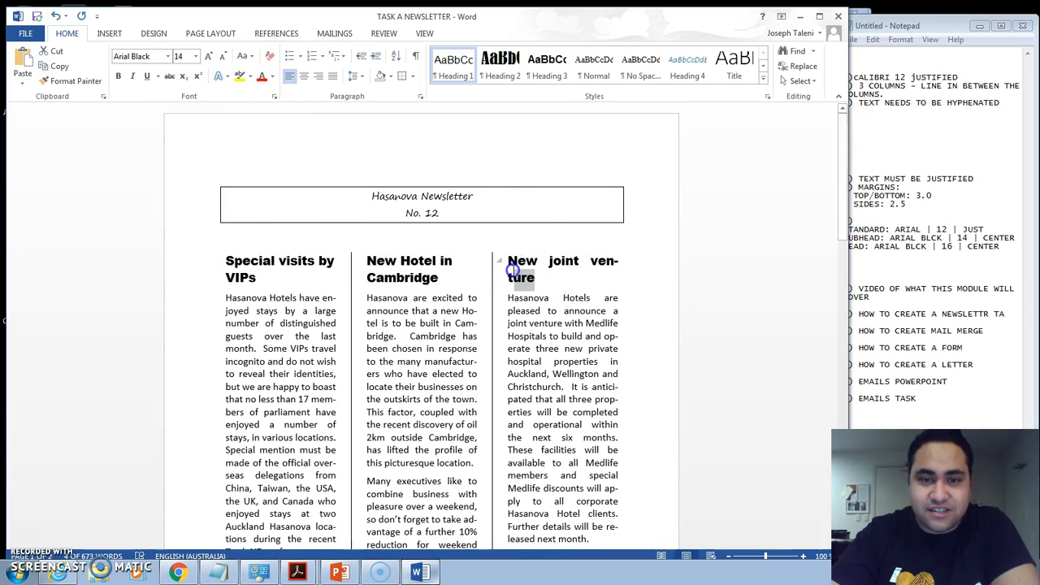
left_click(289, 75)
- Left-align the "Undercover agents" and "5-star+ Qualmark status" subheadings
scroll(418, 268, "down", 10)
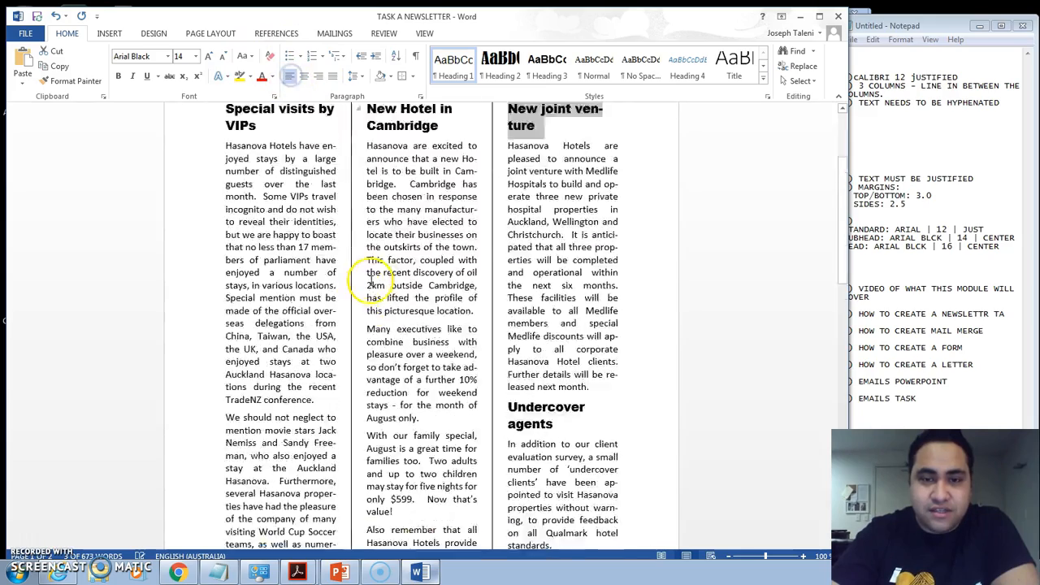
scroll(532, 282, "up", 4)
triple_click(510, 315)
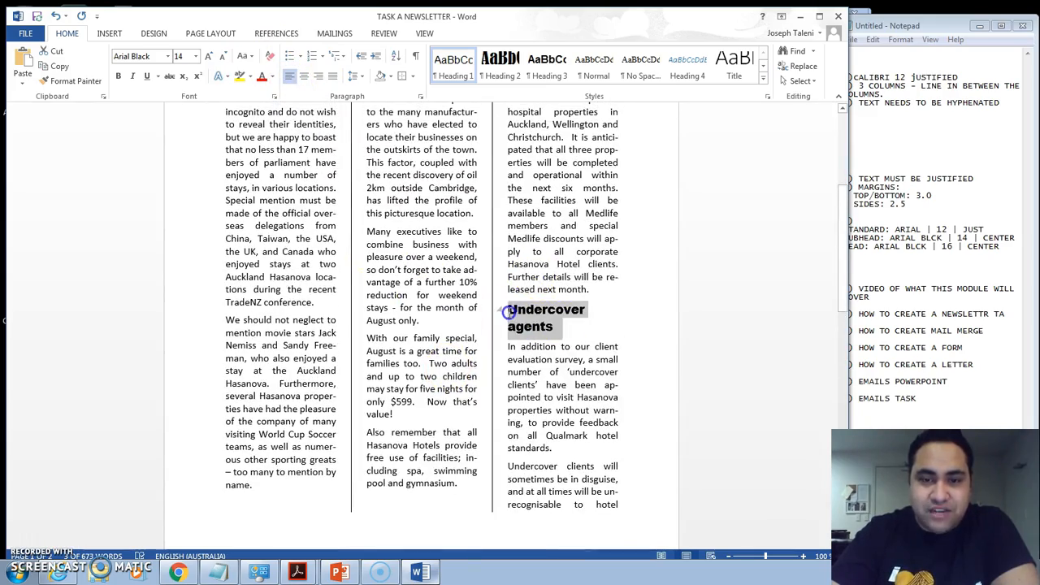
left_click(291, 76)
scroll(339, 314, "down", 12)
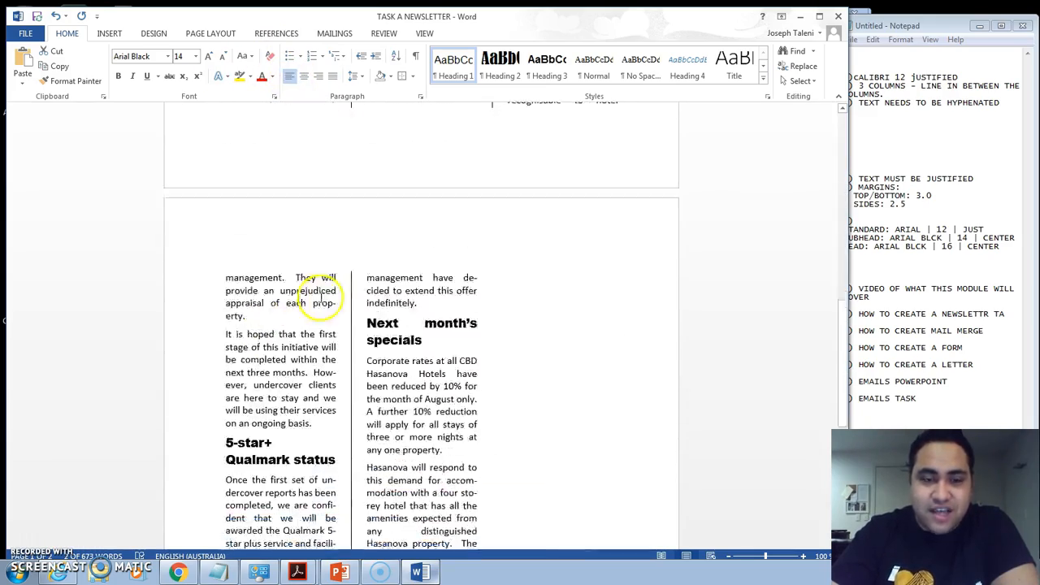
left_click_drag(337, 394, 230, 378)
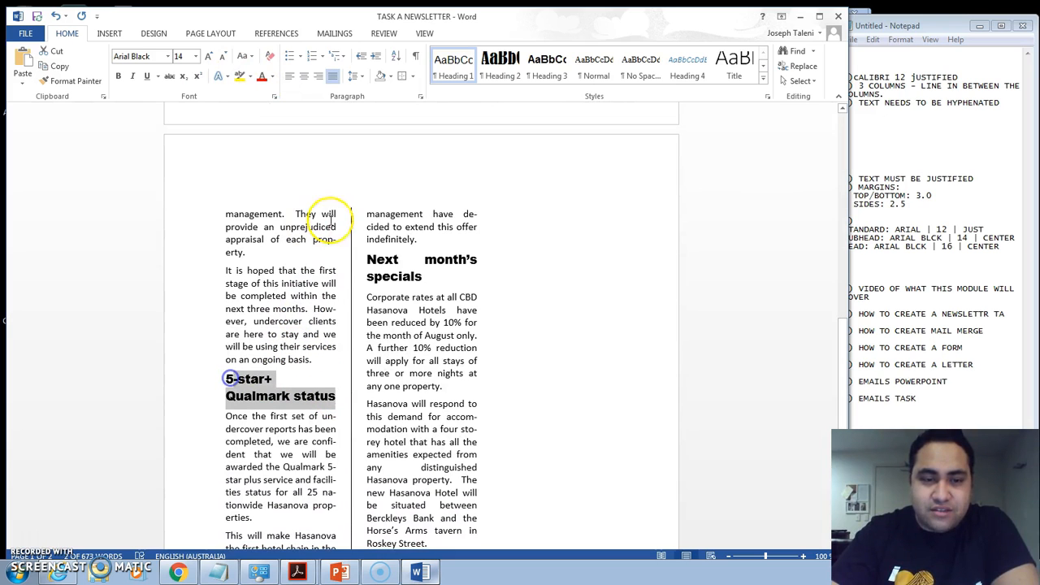
left_click(331, 394)
left_click_drag(331, 395, 225, 379)
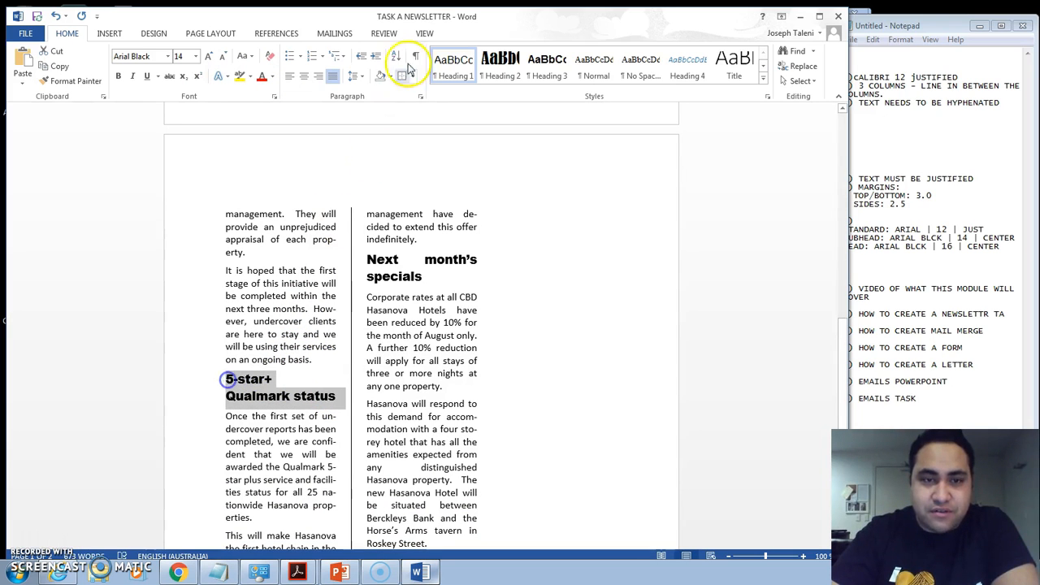
left_click(289, 76)
- Left-align the "Next month's specials" and "Special Packages" subheadings on the second page
scroll(330, 336, "down", 5)
scroll(412, 197, "up", 3)
left_click_drag(423, 184, 367, 166)
left_click(289, 76)
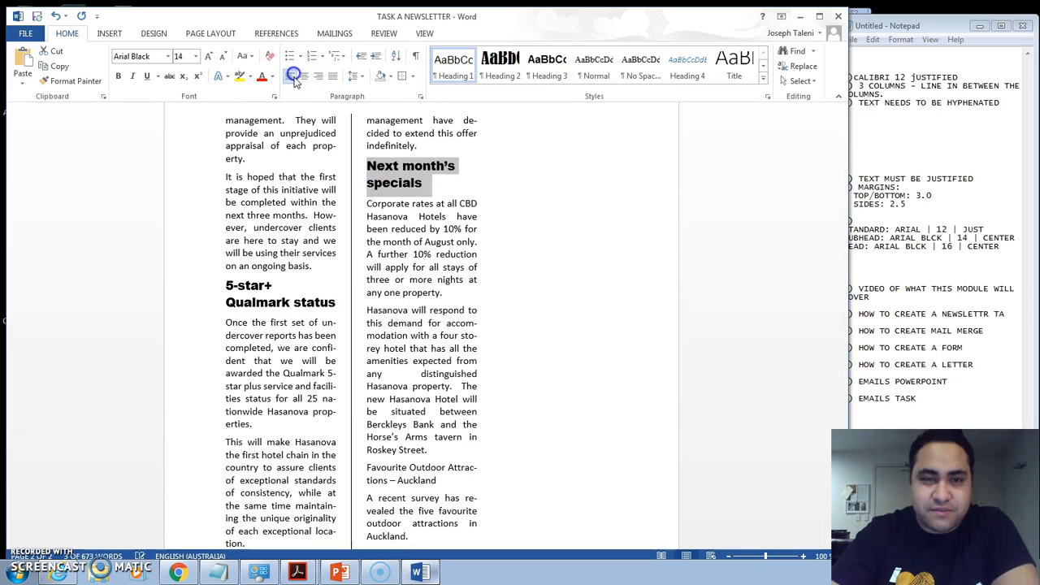
scroll(305, 258, "down", 5)
left_click_drag(264, 354, 210, 334)
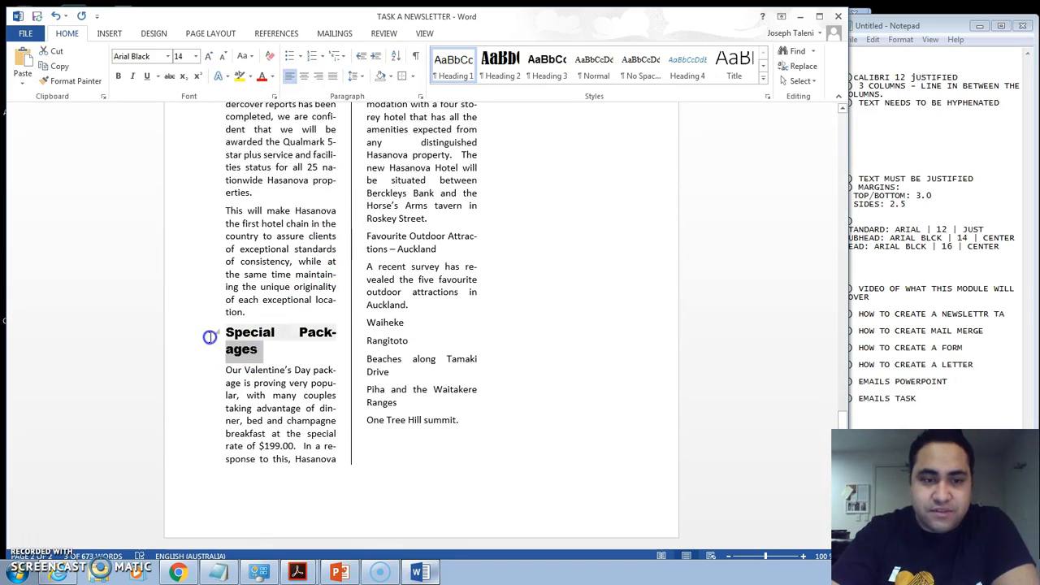
left_click(288, 77)
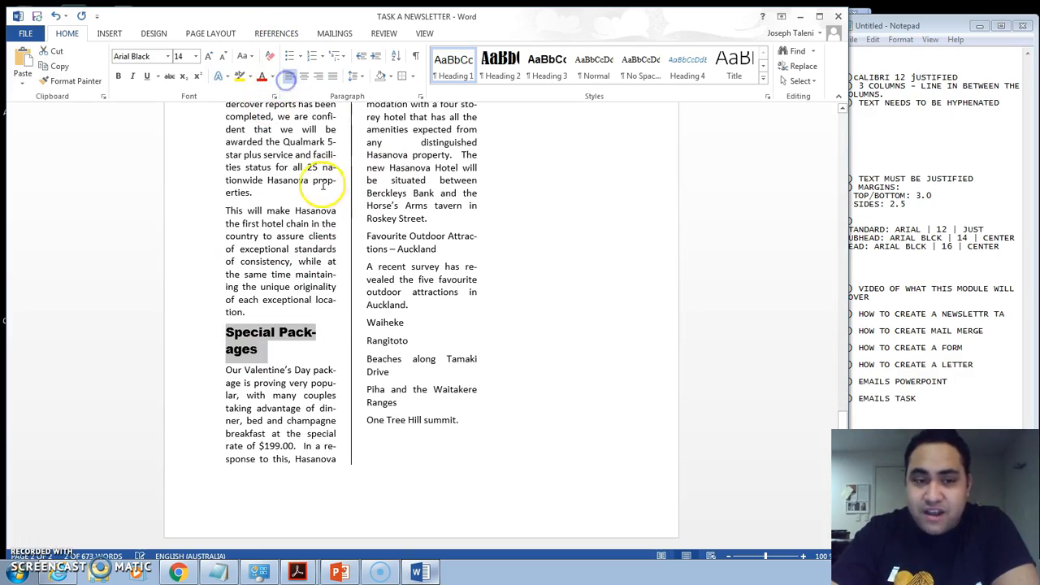
left_click(315, 335)
- Set the document's hyphenation to None and remove the extra line above the "New joint venture" subheading
scroll(317, 333, "up", 20)
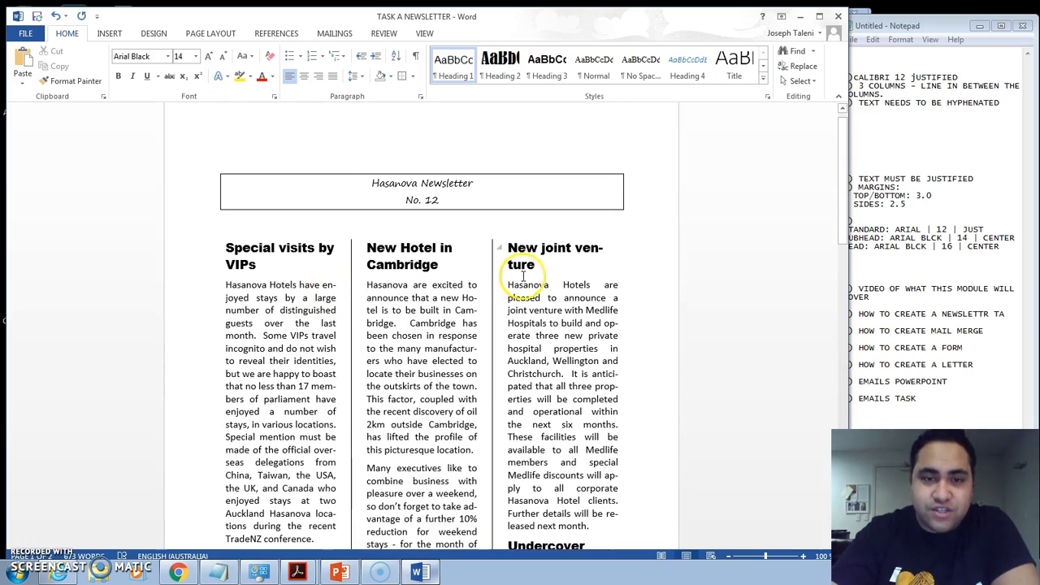
left_click(514, 252, "shift")
left_click(509, 251, "shift")
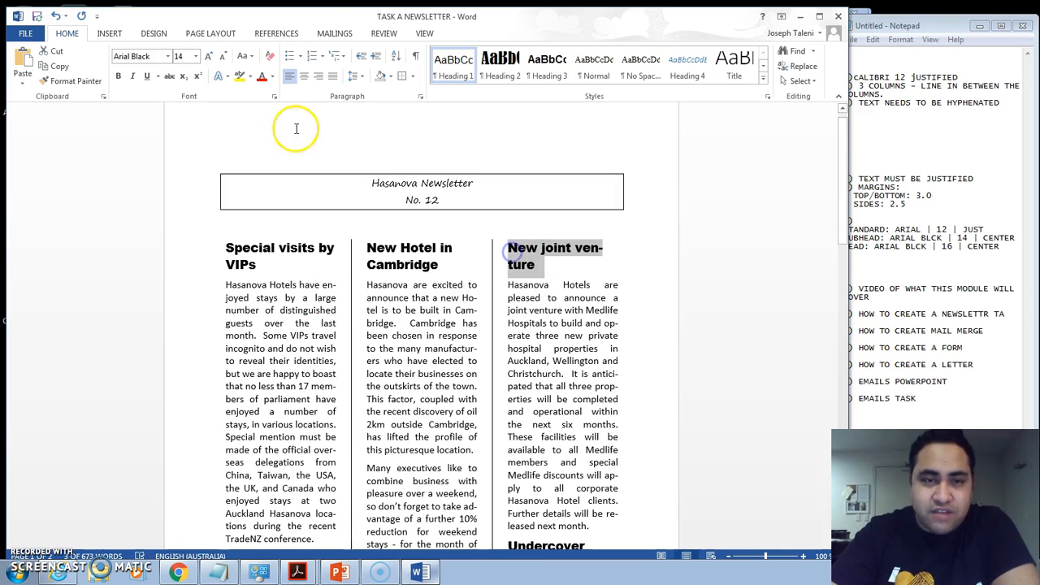
left_click(216, 33)
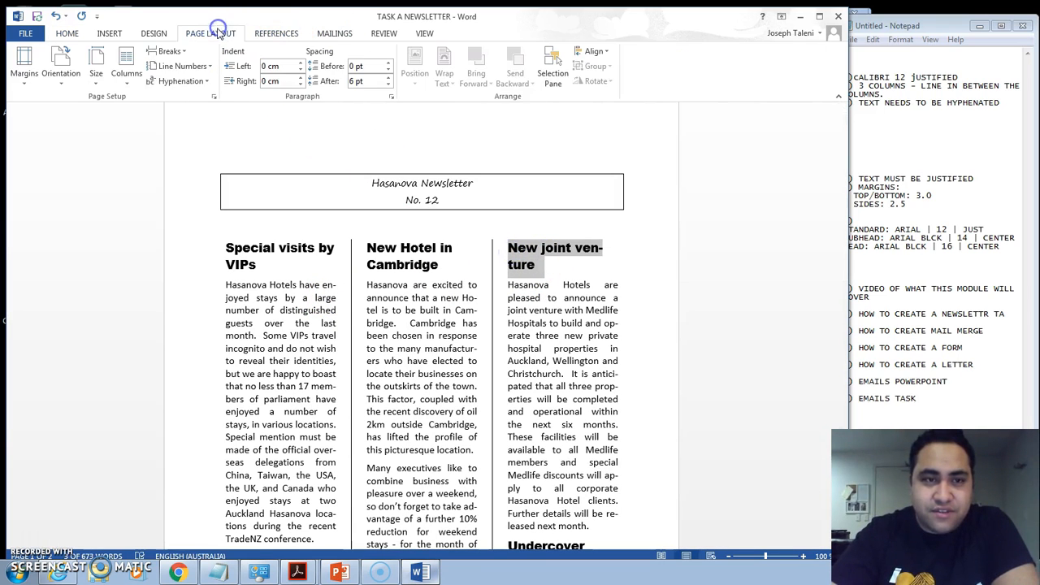
left_click(180, 81)
left_click(195, 100)
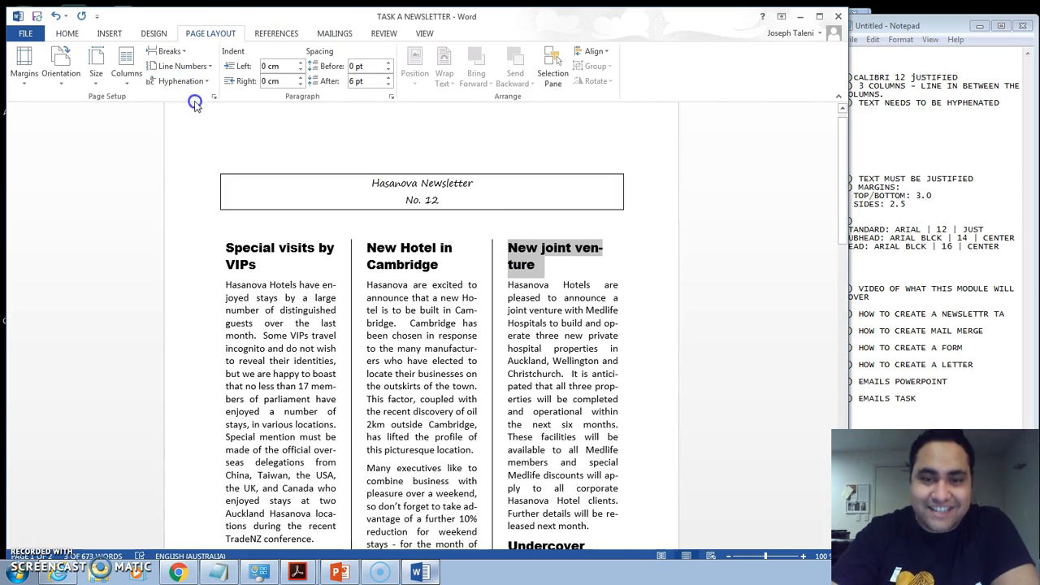
left_click(515, 275)
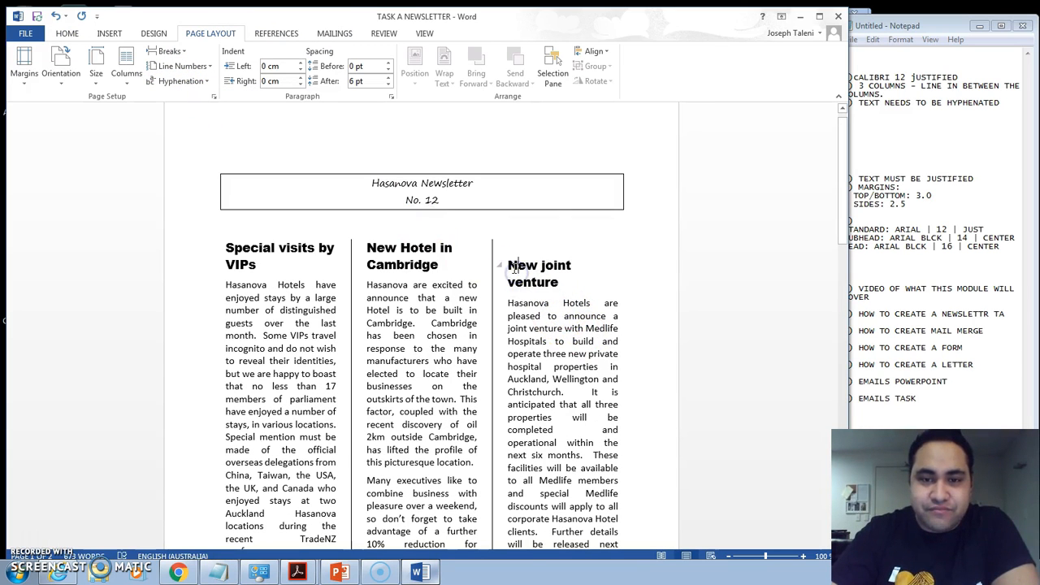
key("BackSpace")
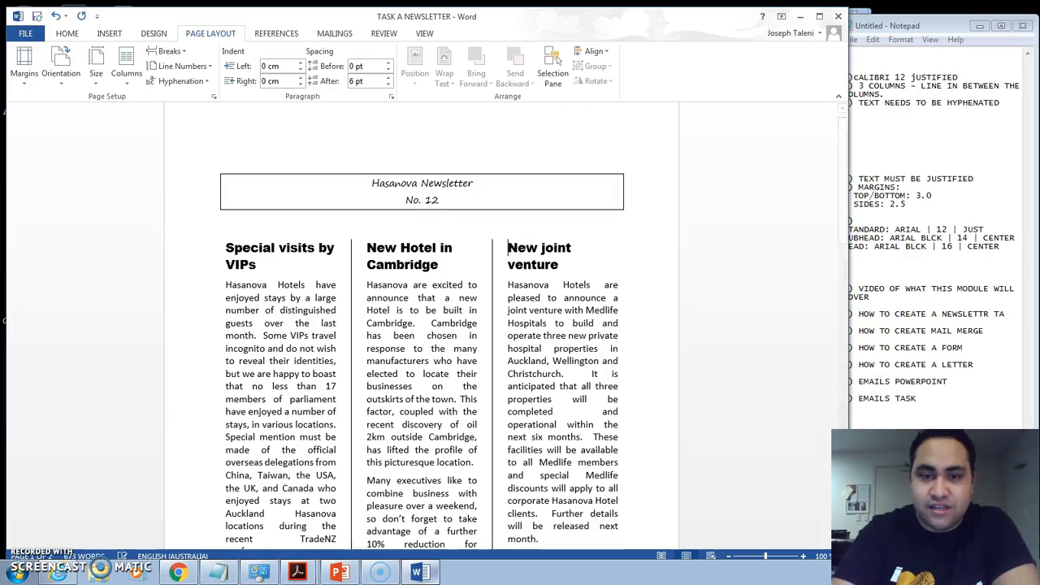
- Review the newsletter's columns and subheadings on both pages without hyphenation
scroll(568, 313, "down", 20)
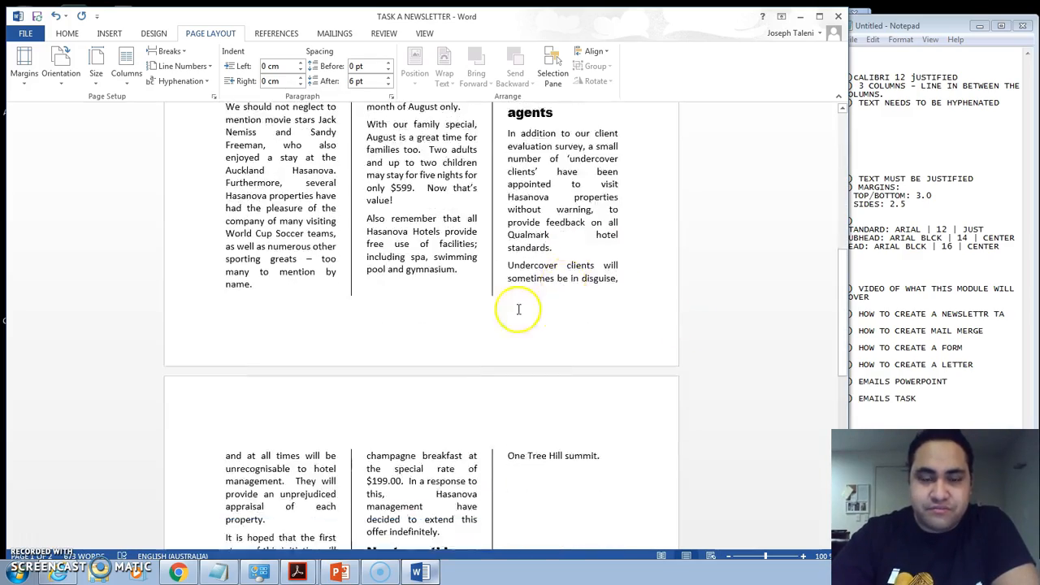
scroll(439, 315, "down", 6)
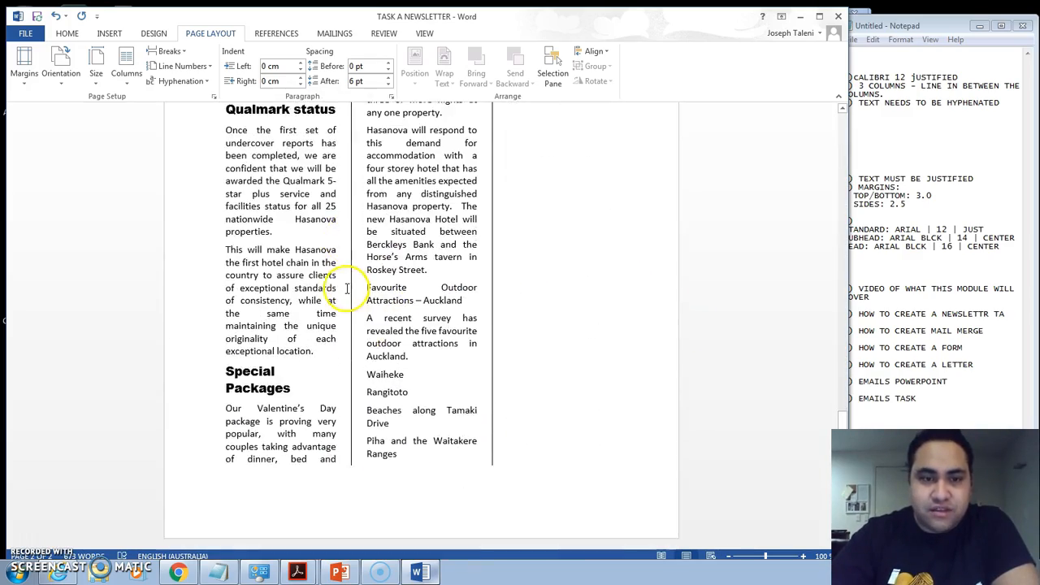
scroll(393, 286, "up", 20)
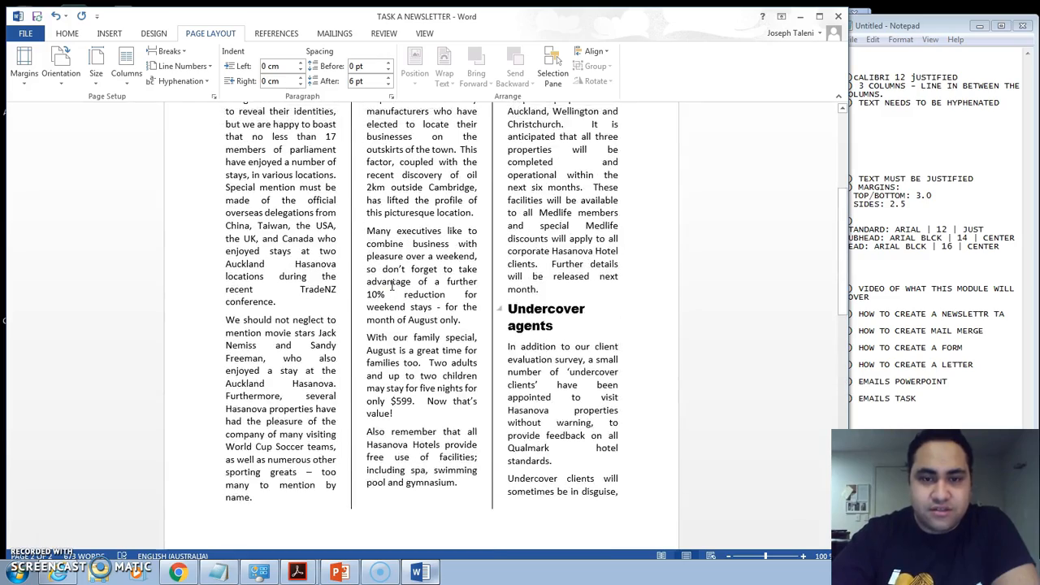
scroll(392, 287, "down", 20)
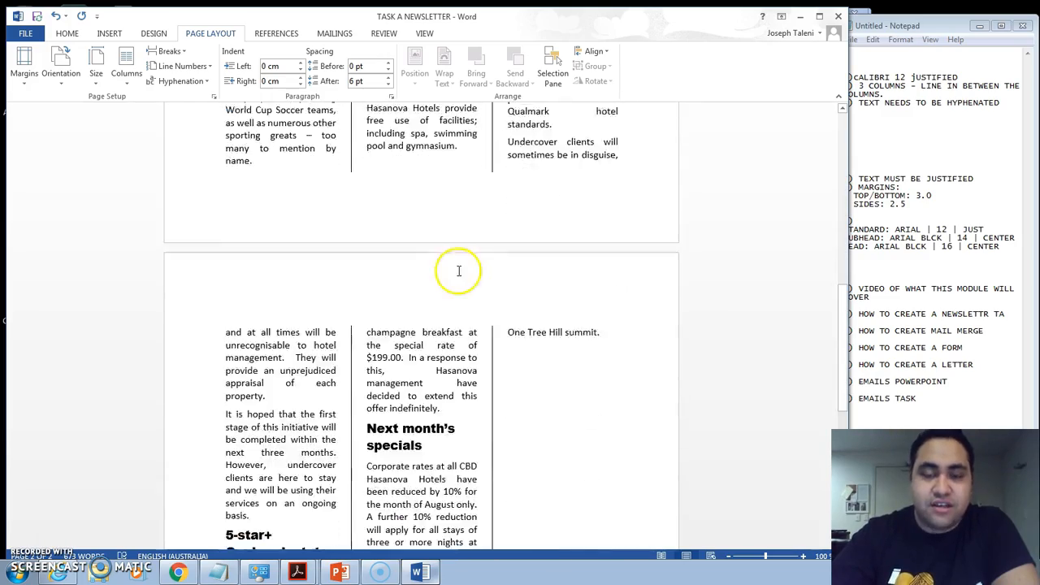
scroll(406, 309, "down", 4)
scroll(406, 298, "up", 15)
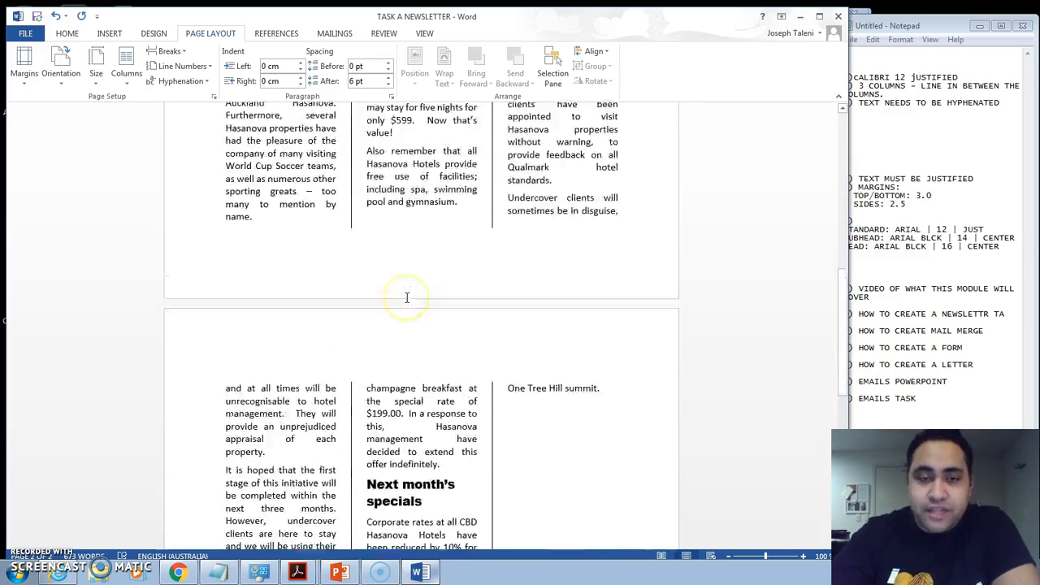
scroll(406, 298, "up", 3)
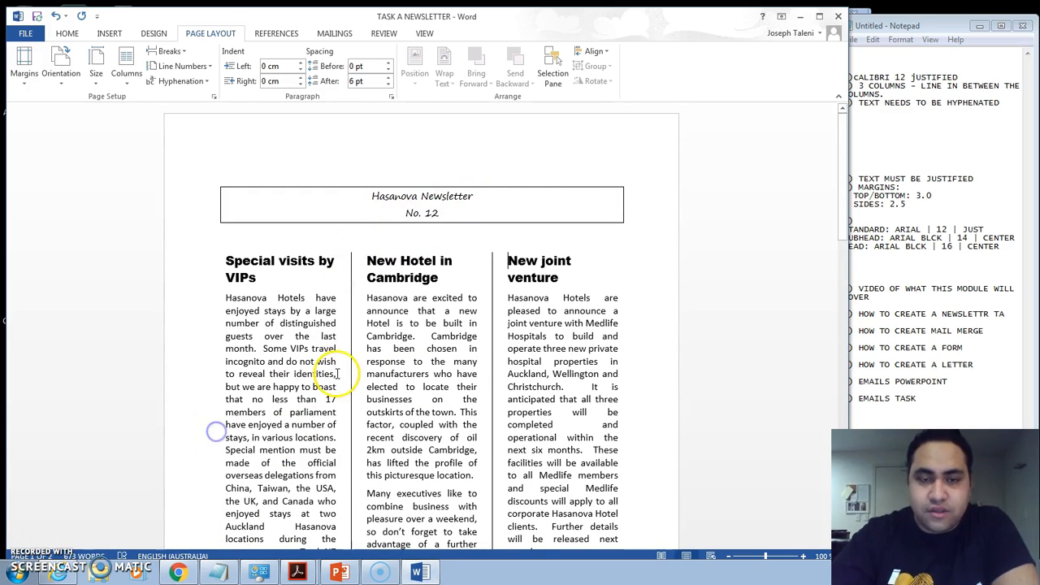
- Format the boxed "Hasanova Newsletter No. 12" title in Arial Black, size 16
left_click_drag(422, 209, 387, 200)
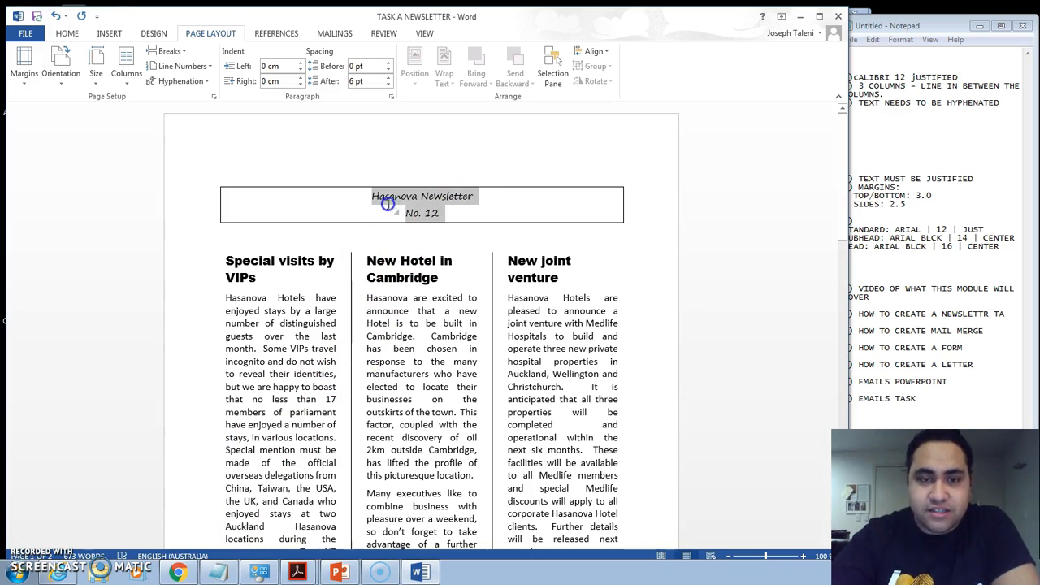
left_click(68, 36)
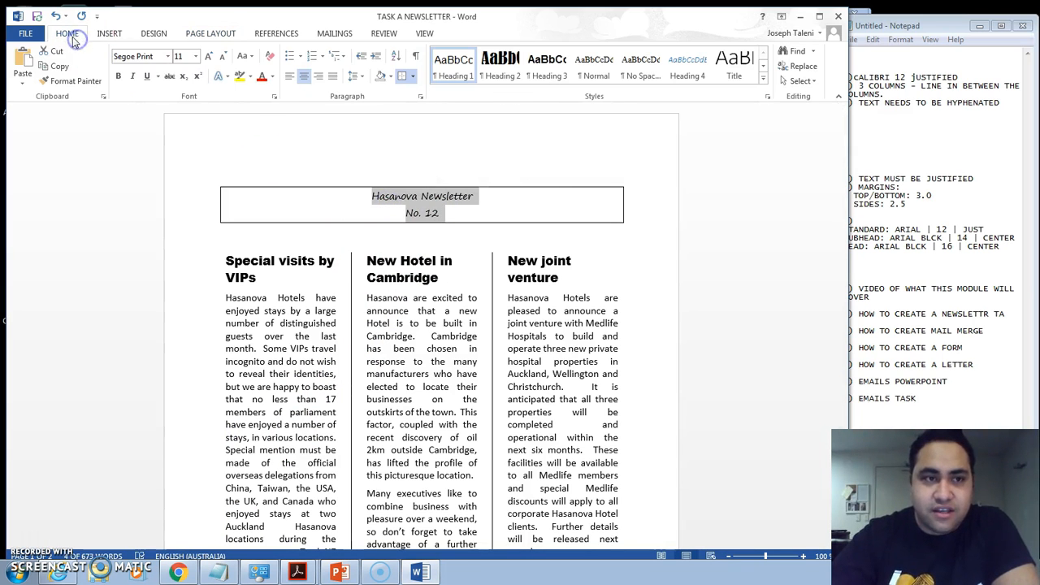
left_click(167, 56)
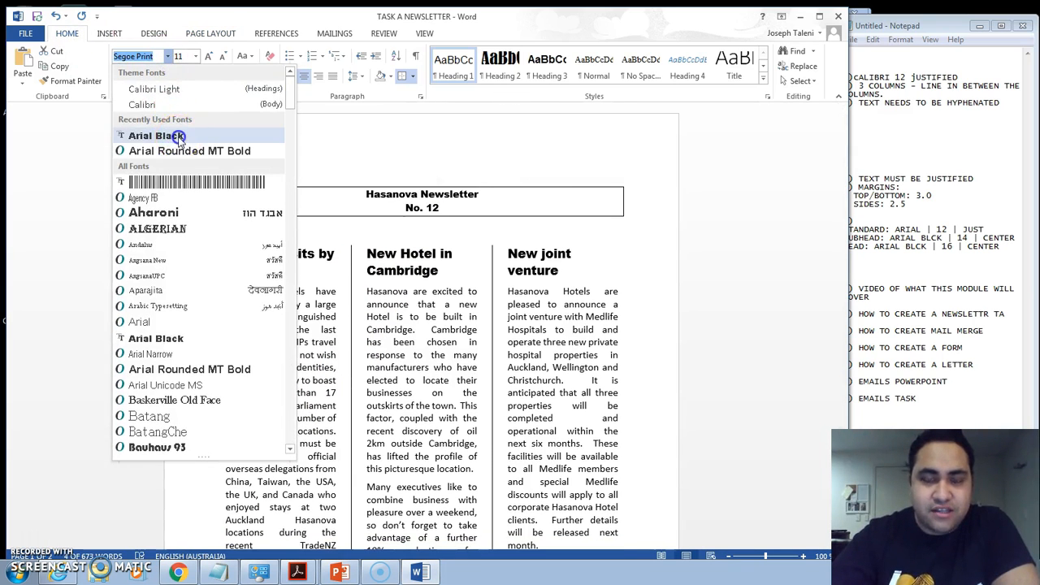
left_click(178, 138)
left_click(195, 56)
left_click(185, 144)
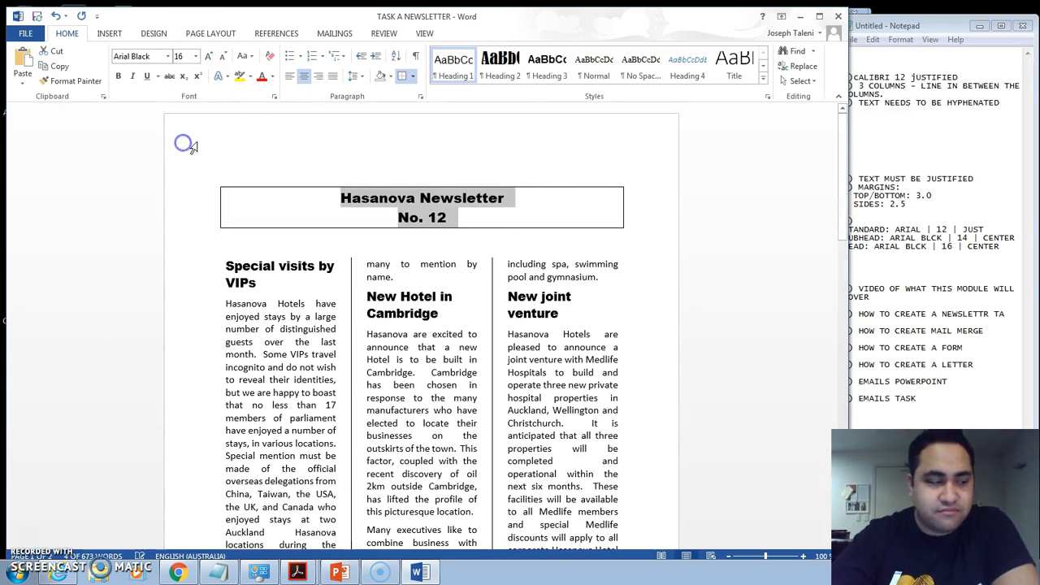
left_click(502, 265)
- Compare the newsletter's second page with the annotated PDF in Chrome, checking its subheading, list, header and footer instructions
scroll(524, 290, "down", 15)
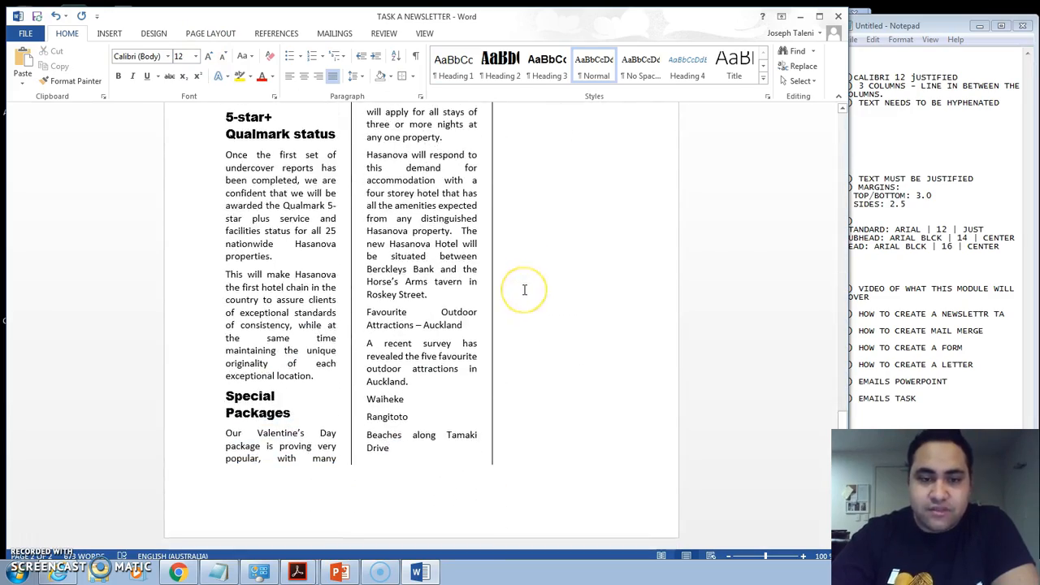
scroll(524, 290, "up", 5)
scroll(524, 290, "down", 4)
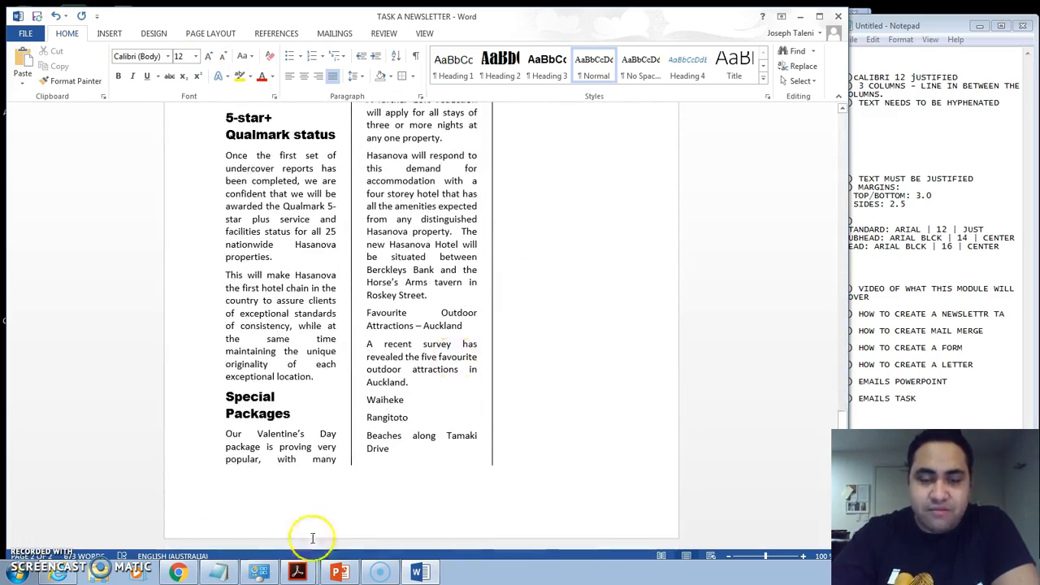
left_click(179, 571)
scroll(398, 381, "down", 15)
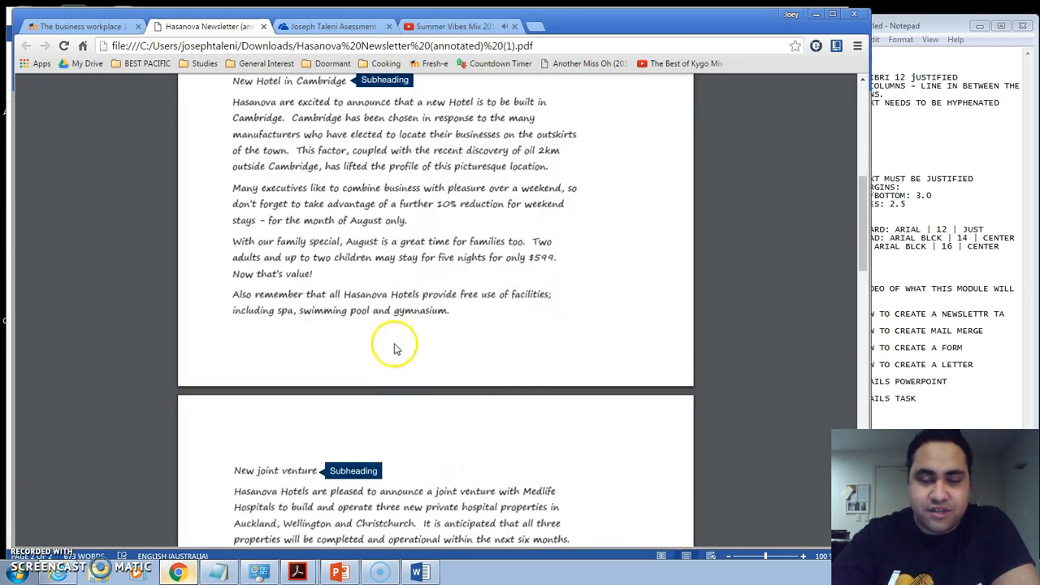
scroll(403, 355, "up", 3)
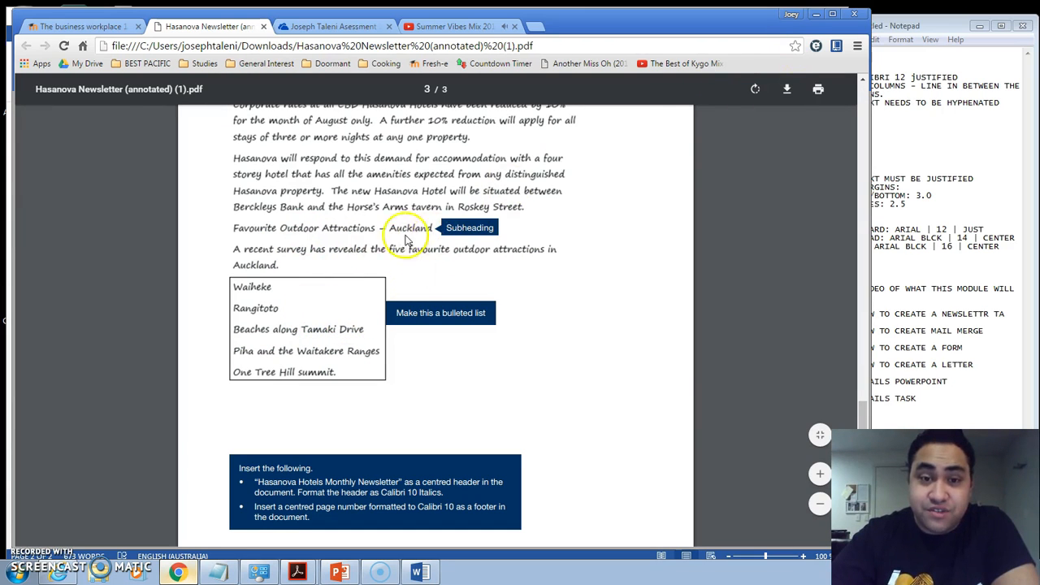
scroll(445, 224, "up", 1)
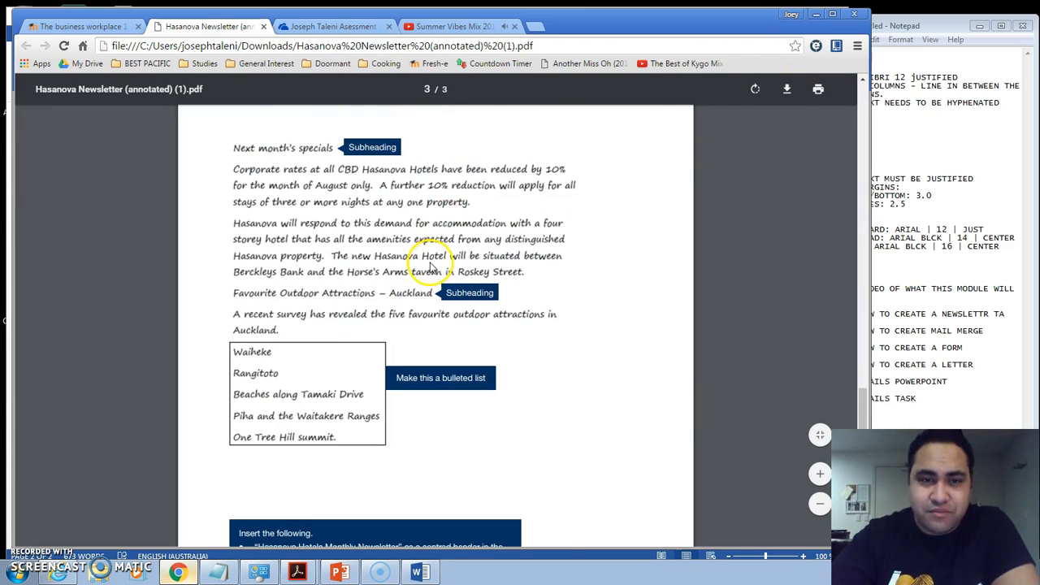
left_click(812, 15)
- Copy the "Next month's specials" subheading formatting onto the "Favourite Outdoor Attractions – Auckland" line
scroll(439, 368, "up", 5)
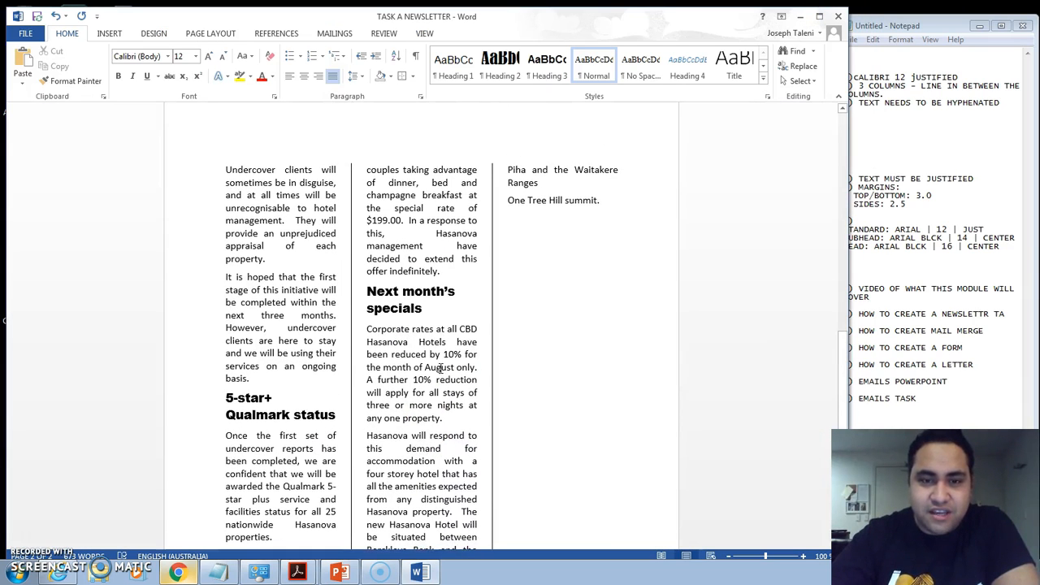
scroll(440, 368, "down", 3)
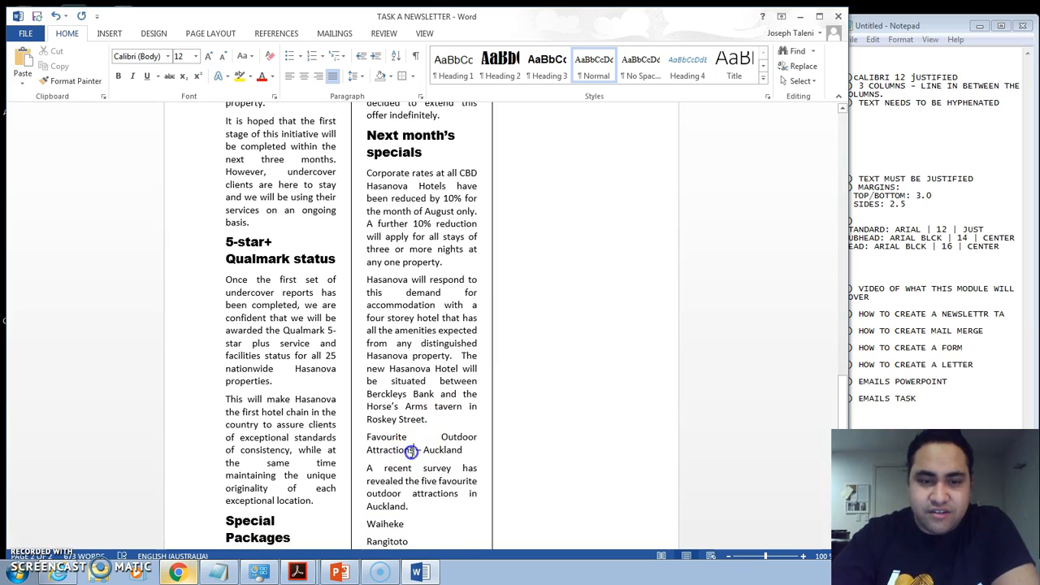
left_click_drag(411, 452, 370, 440)
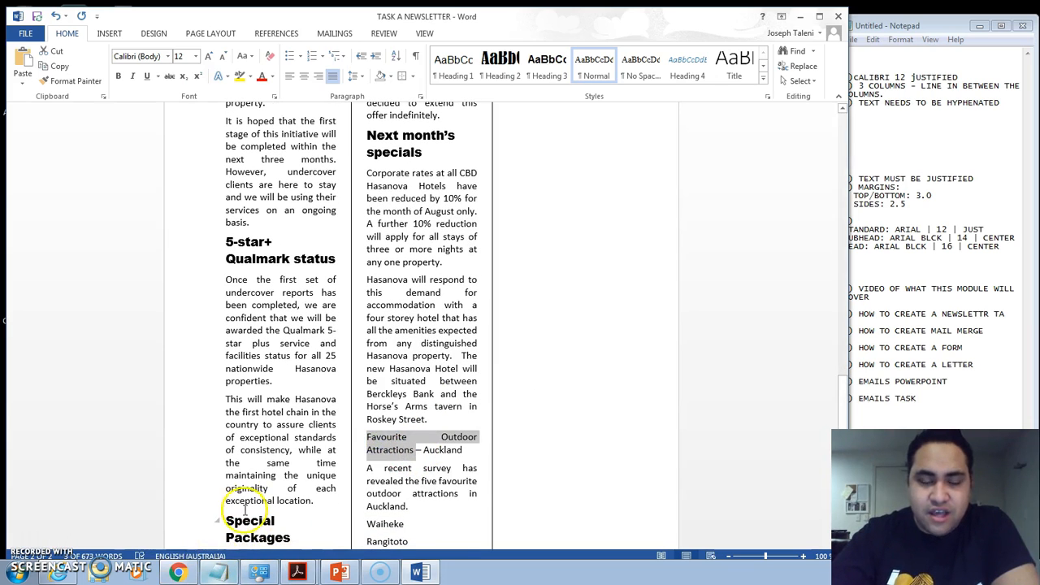
left_click(177, 573)
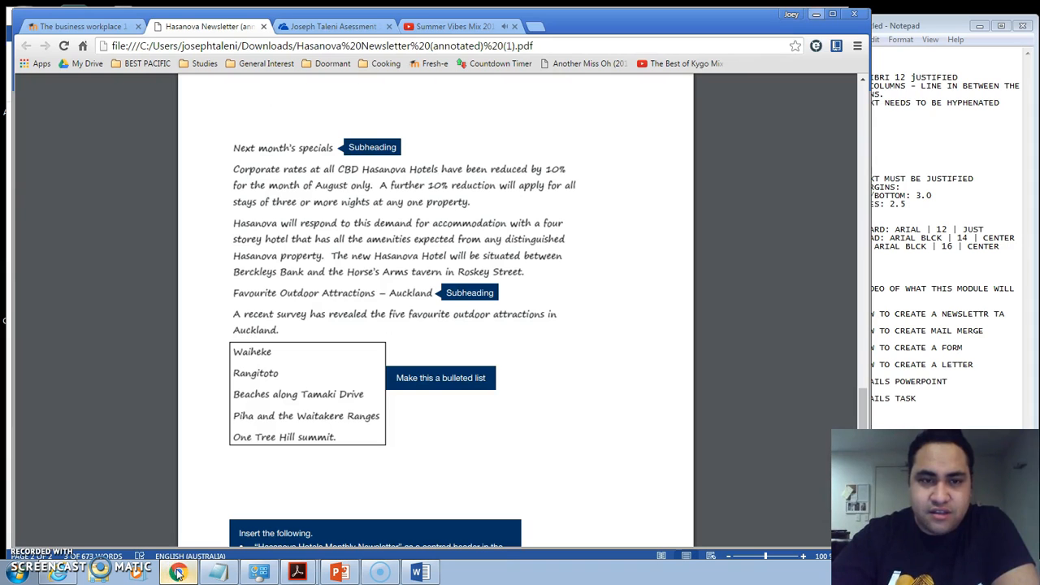
left_click(178, 574)
left_click(409, 462)
left_click_drag(465, 450, 365, 439)
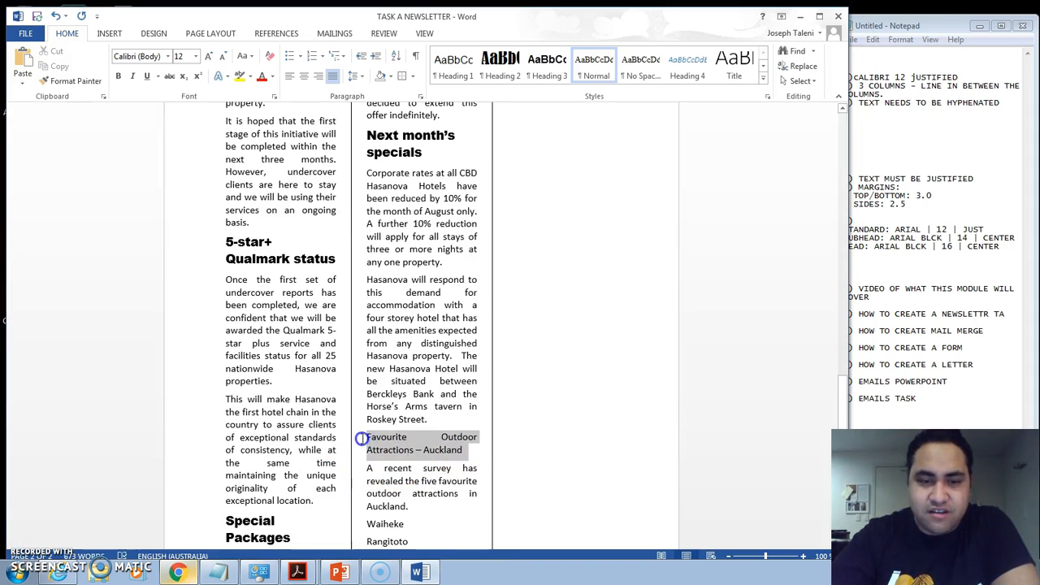
left_click(272, 256)
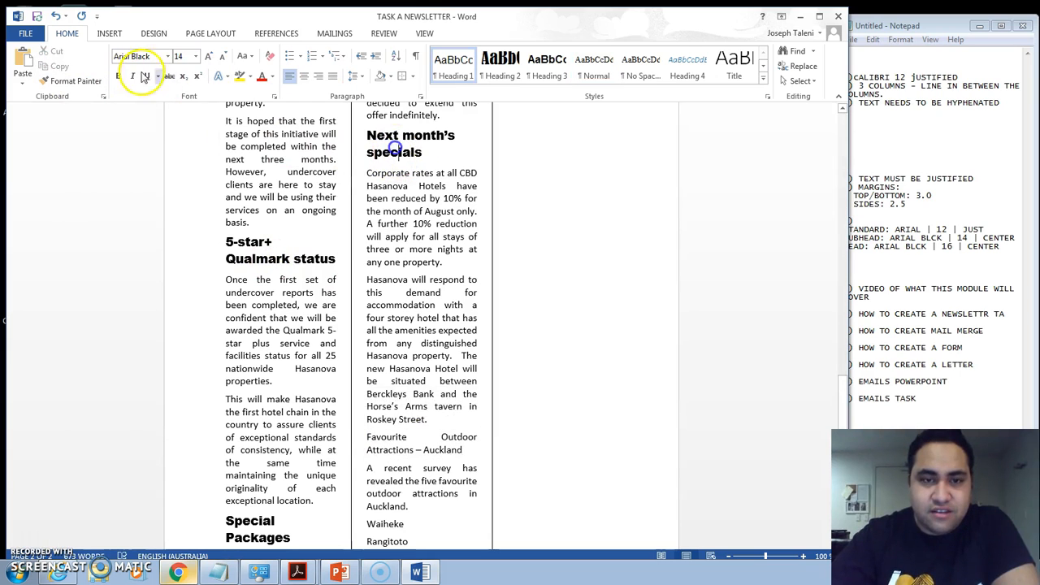
left_click(71, 81)
left_click_drag(465, 449, 366, 437)
scroll(455, 455, "down", 3)
scroll(468, 406, "up", 10)
scroll(468, 375, "down", 5)
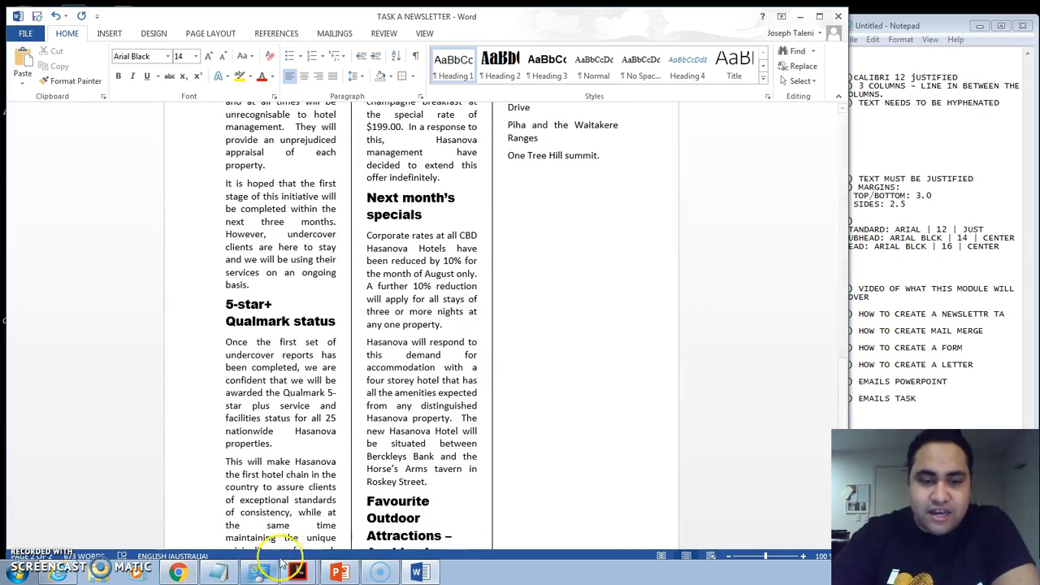
- Check the list instruction in the annotated PDF in Chrome and make the Word lines from Waiheke to One Tree Hill summit a bulleted list
left_click(179, 571)
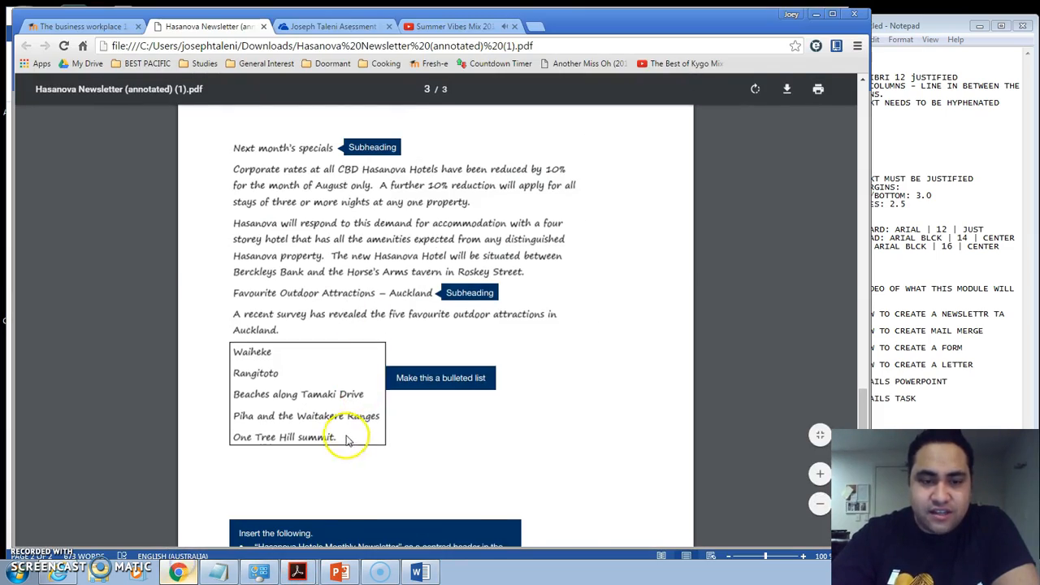
scroll(325, 390, "down", 2)
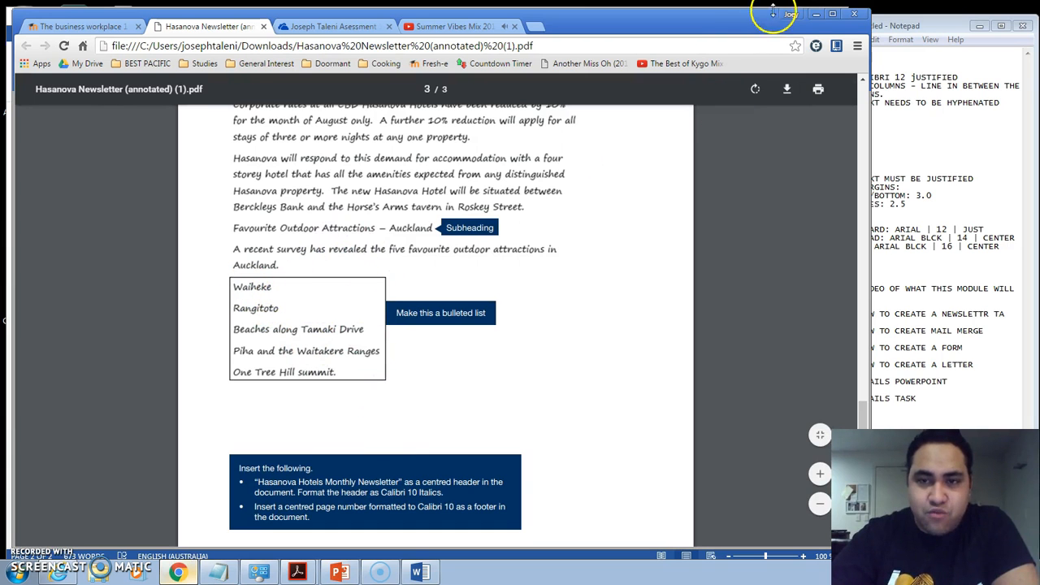
left_click(817, 16)
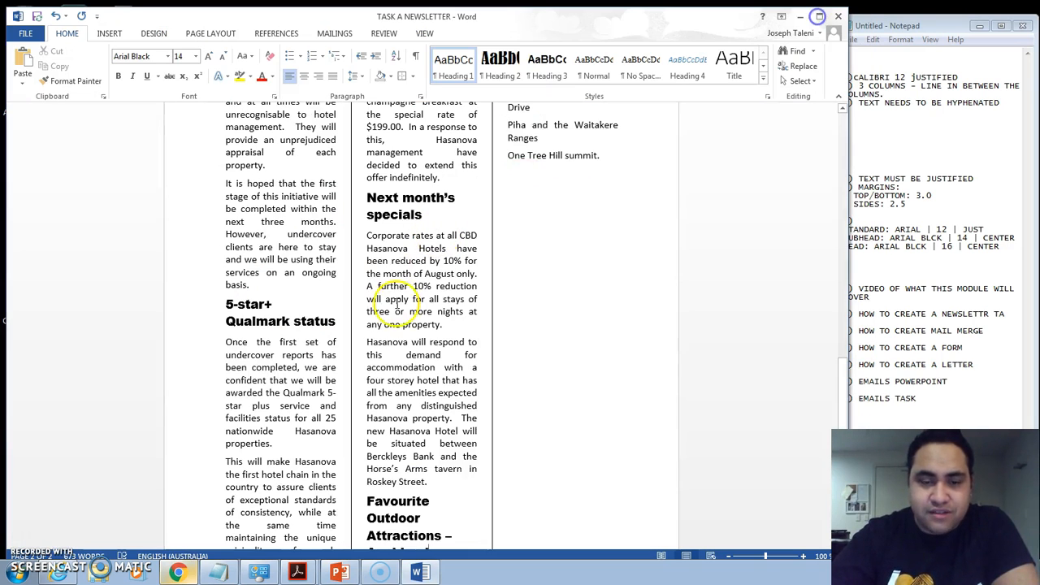
scroll(445, 341, "down", 3)
left_click_drag(367, 445, 588, 532)
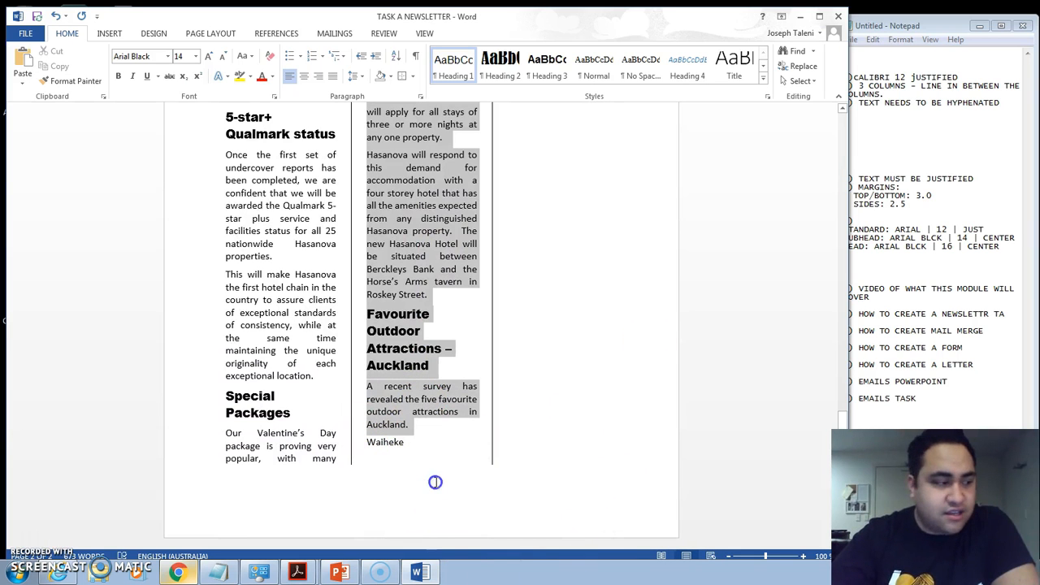
scroll(435, 481, "up", 5)
left_click(617, 242)
left_click_drag(610, 216, 366, 484)
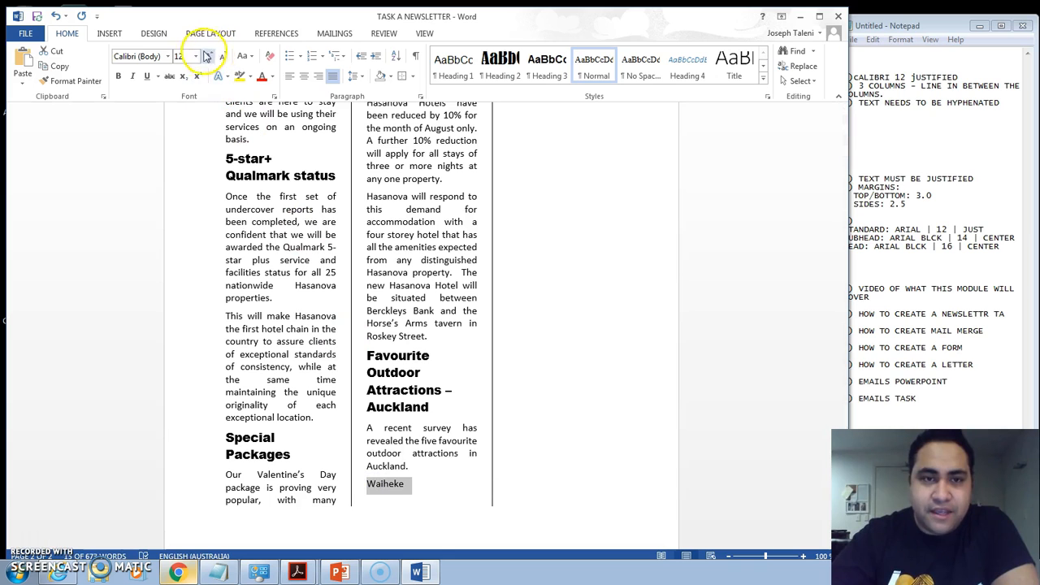
left_click(291, 59)
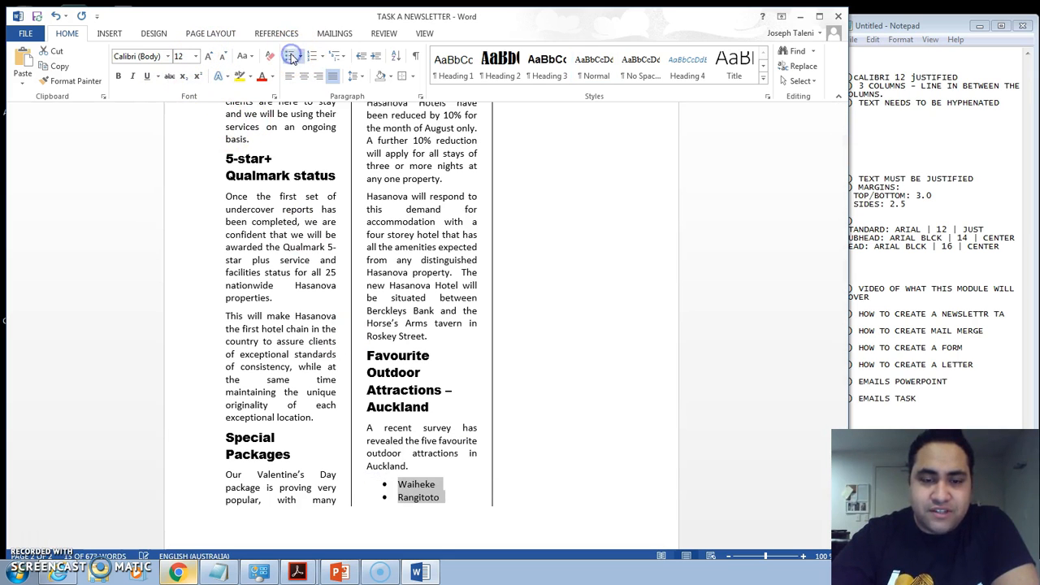
- Review the layout of both newsletter pages, including the subheadings, columns and bulleted attractions list
left_click(443, 175)
scroll(443, 175, "down", 1)
scroll(446, 178, "up", 5)
scroll(608, 225, "up", 3)
scroll(590, 200, "down", 9)
scroll(580, 208, "up", 6)
scroll(580, 208, "up", 12)
scroll(574, 198, "down", 7)
scroll(464, 255, "down", 8)
scroll(453, 262, "up", 16)
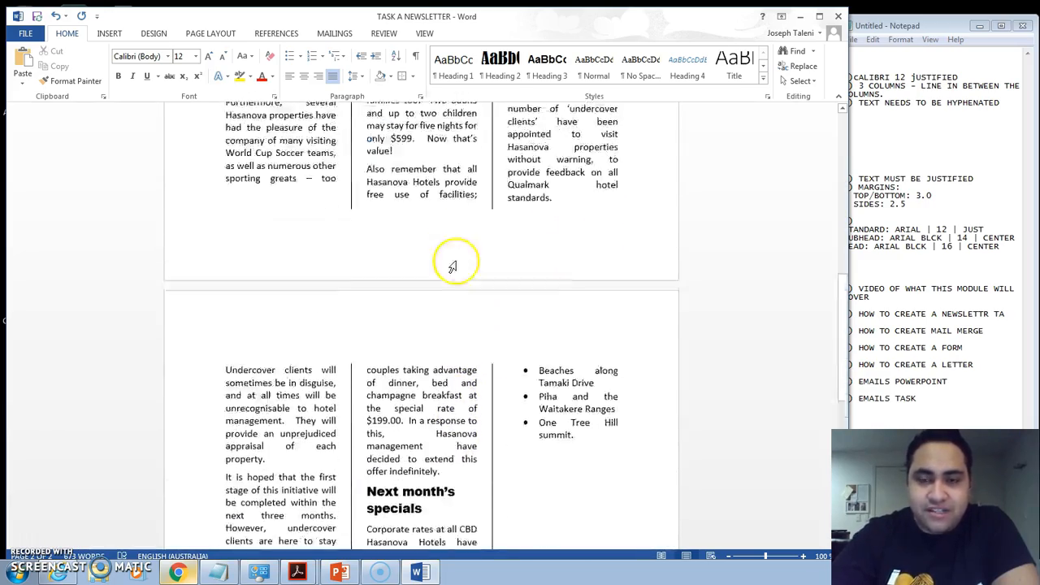
scroll(456, 260, "up", 4)
- Copy the header instruction from the annotated PDF in Chrome into the Notepad notes, above the "TEXT MUST BE JUSTIFIED" list
left_click(177, 573)
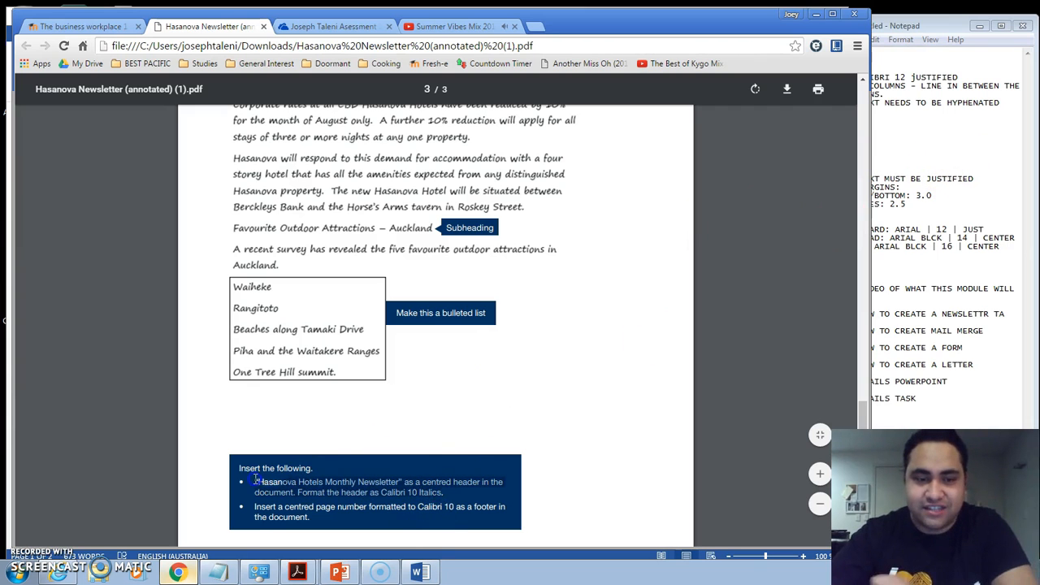
left_click(979, 143)
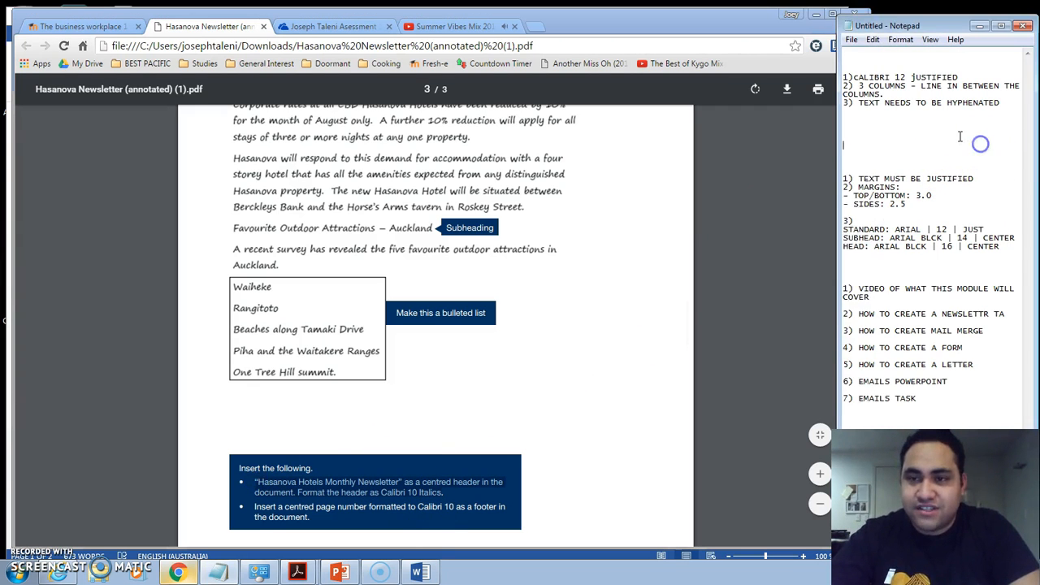
type("\"Hasanova Hotels Monthly Newsletter\" as a centred header in the document. Format the header as Calibri 10 Italics")
left_click(816, 16)
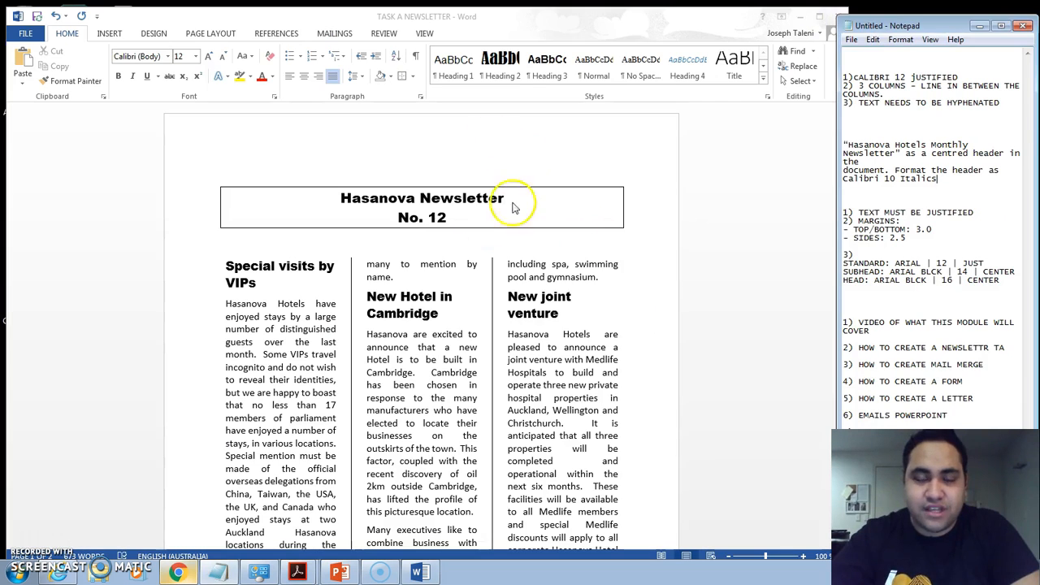
- Insert "Hasanova Hotels Monthly Newsletter" from the Notepad notes as the Word document's header text
double_click(418, 130)
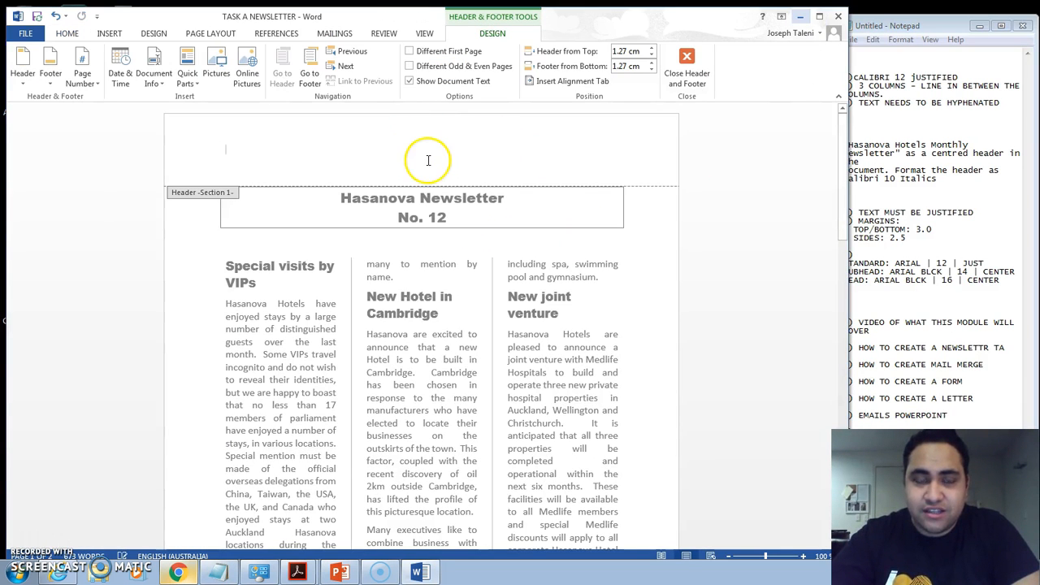
left_click(935, 103)
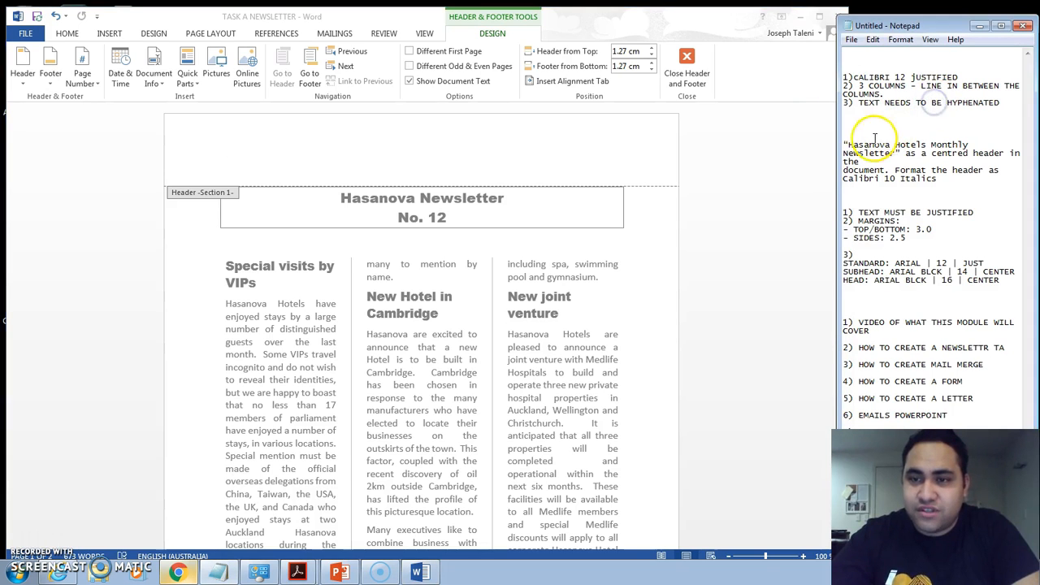
left_click_drag(897, 152, 868, 144)
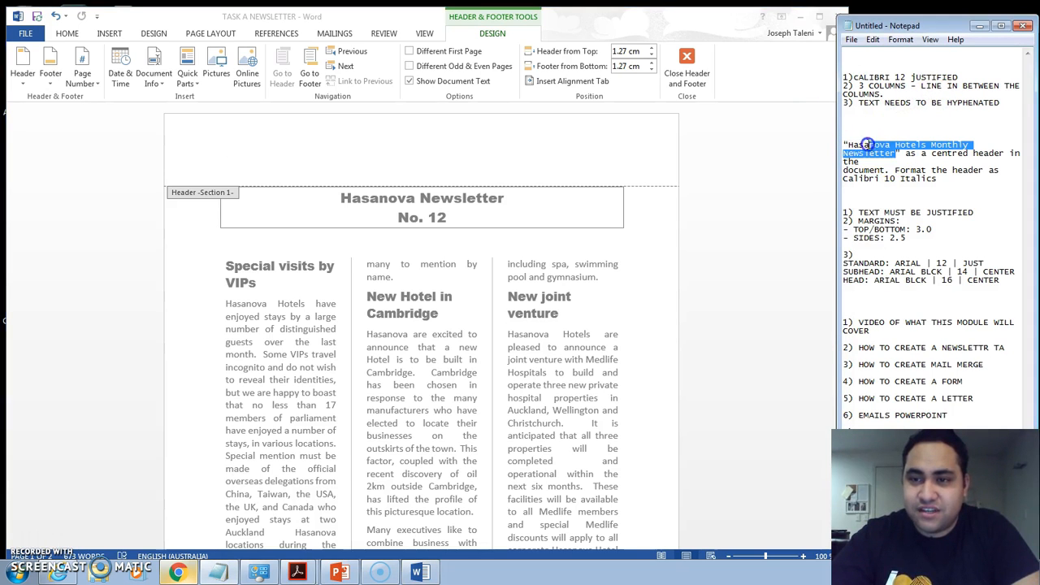
key("ctrl+c")
left_click(332, 155)
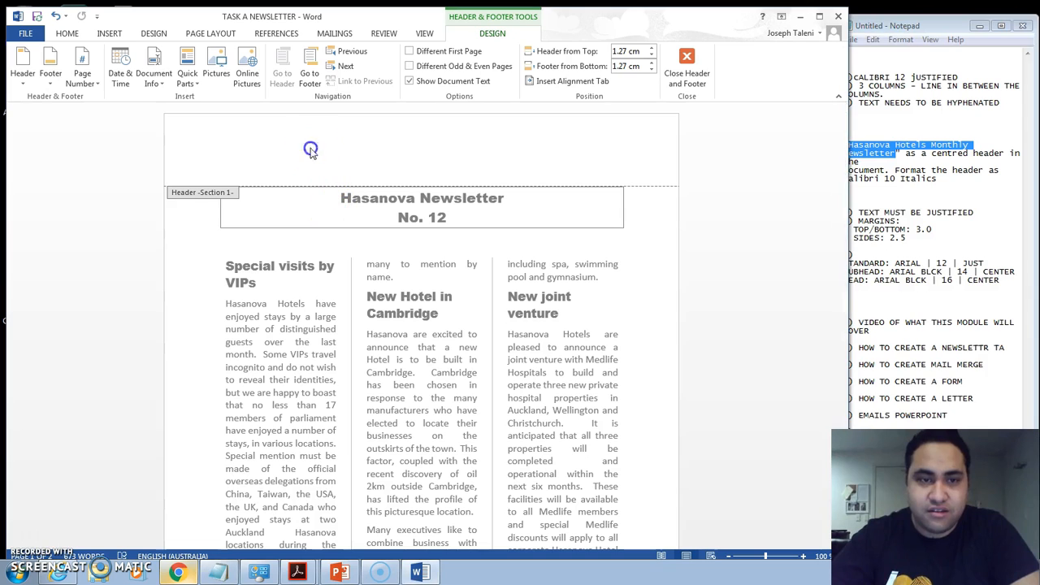
key("ctrl+v")
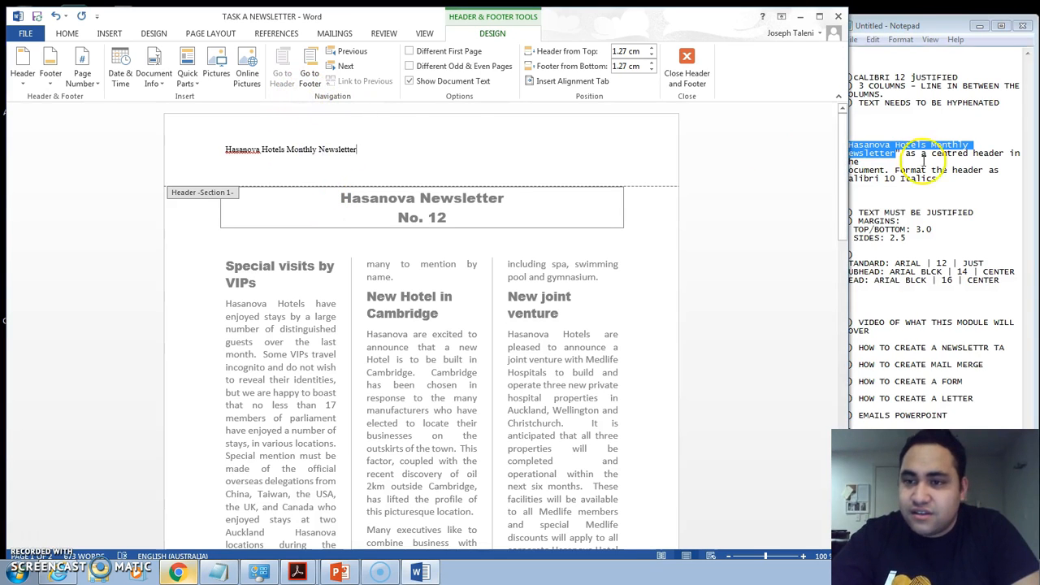
- Centre the header text, format it in Calibri italics and return to the document body
left_click(956, 170)
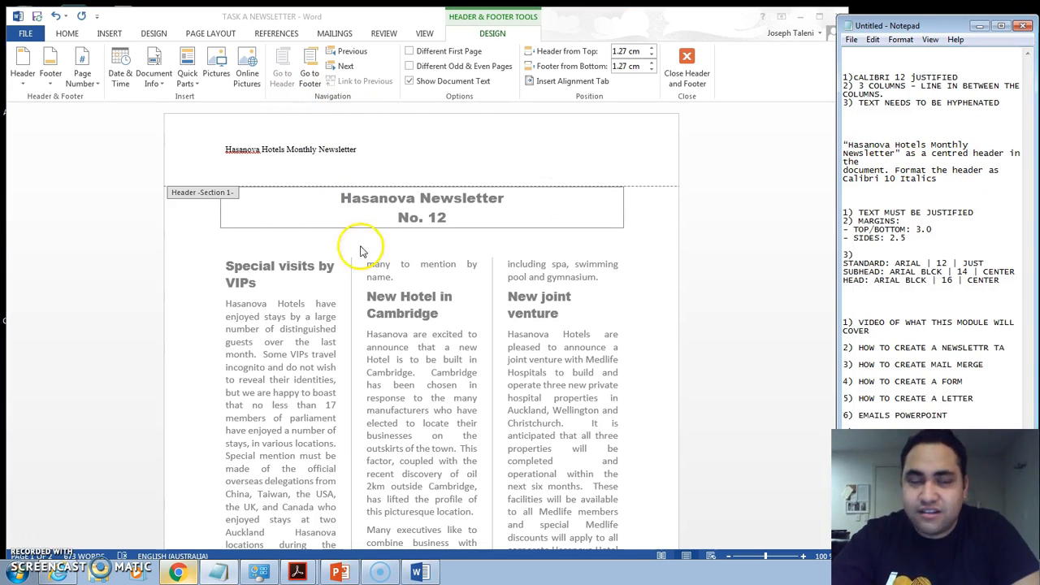
left_click(292, 151)
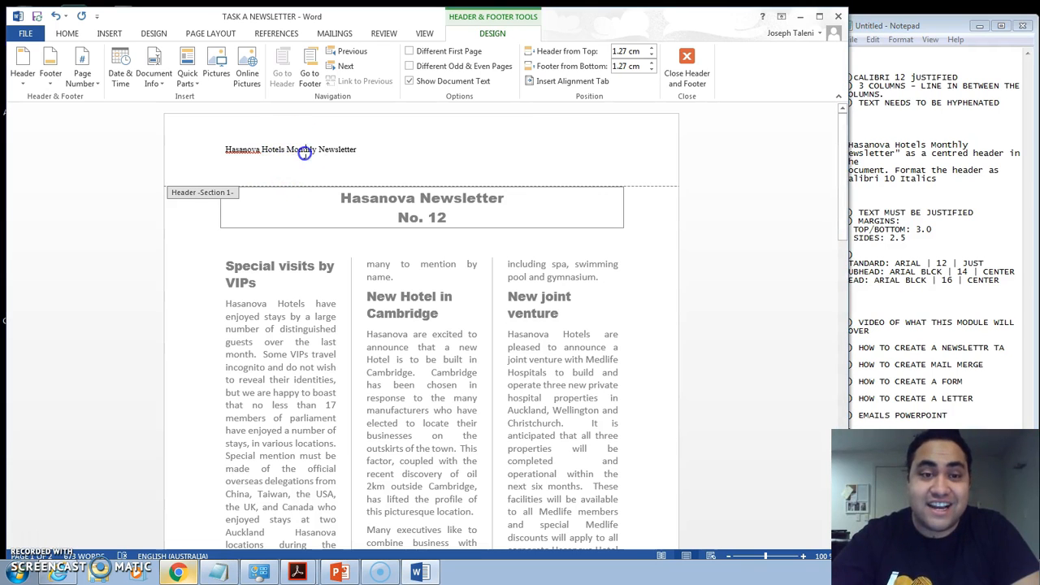
triple_click(301, 151)
left_click(68, 34)
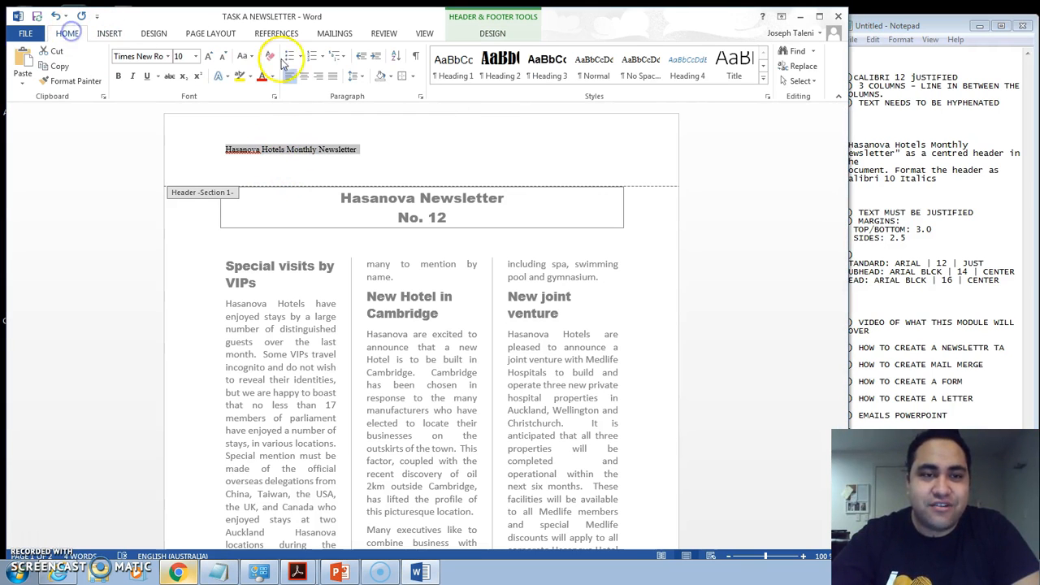
left_click(302, 78)
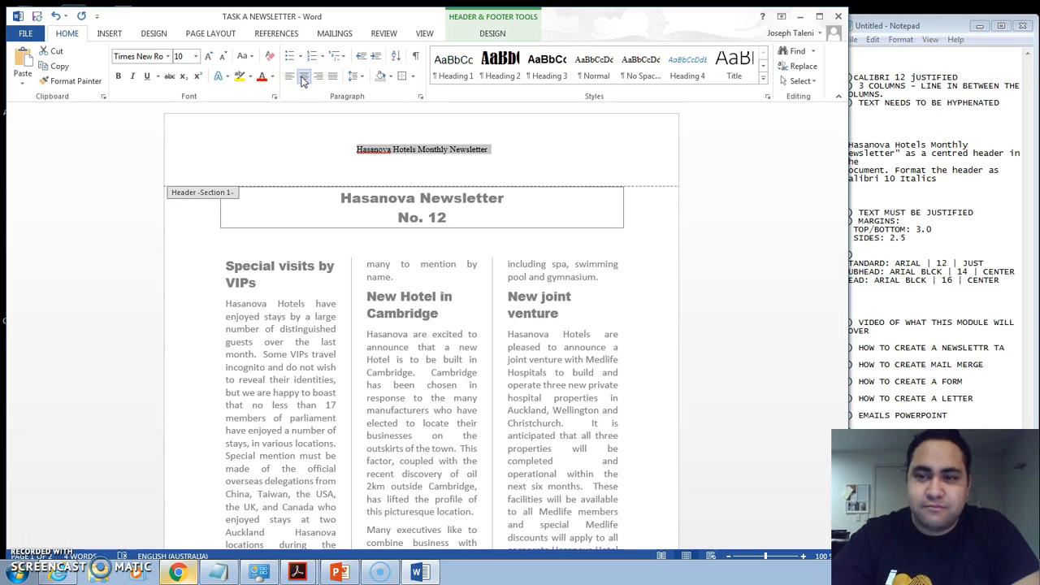
left_click(159, 55)
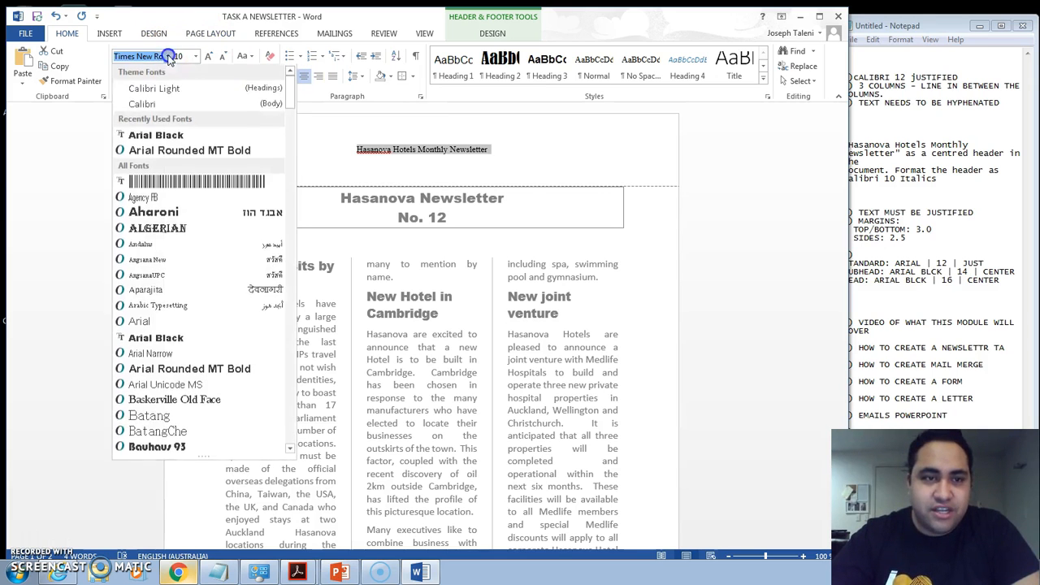
left_click(167, 101)
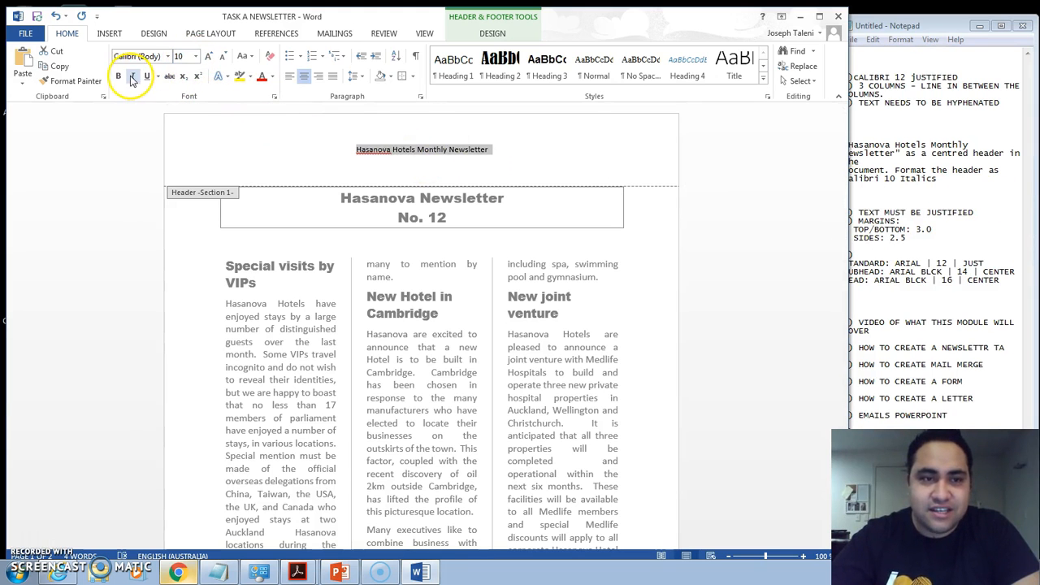
double_click(526, 290)
left_click(918, 195)
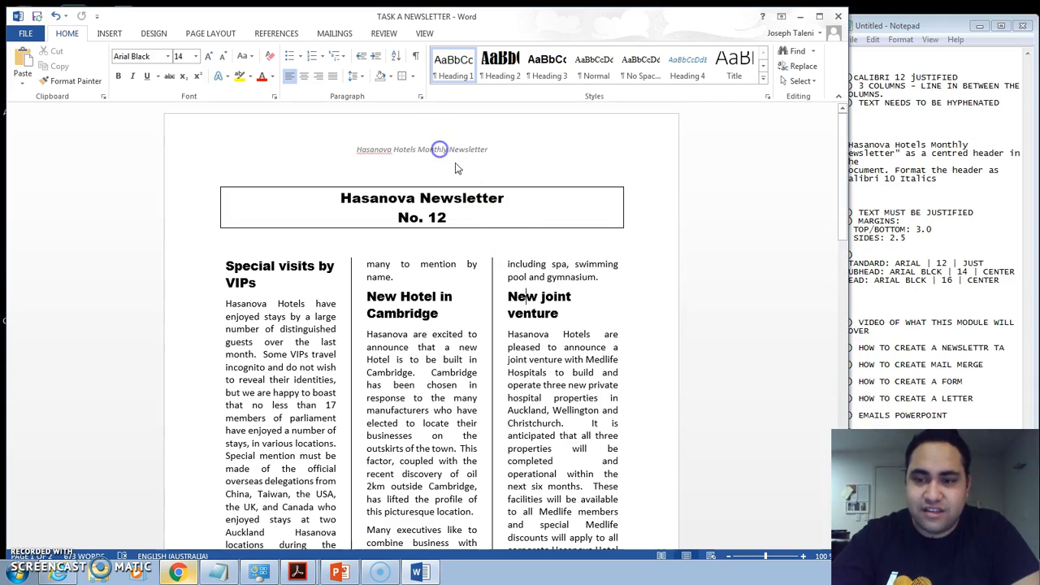
left_click(464, 269)
- Read the page-number footer instruction in the annotated PDF in Chrome and return to the Word newsletter
scroll(463, 273, "down", 10)
scroll(467, 268, "down", 5)
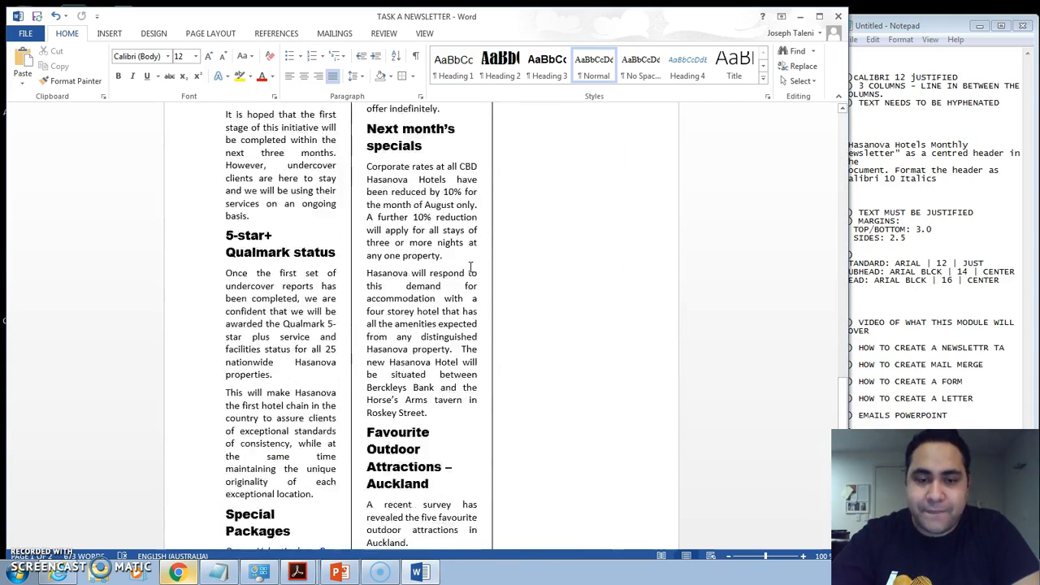
left_click(342, 571)
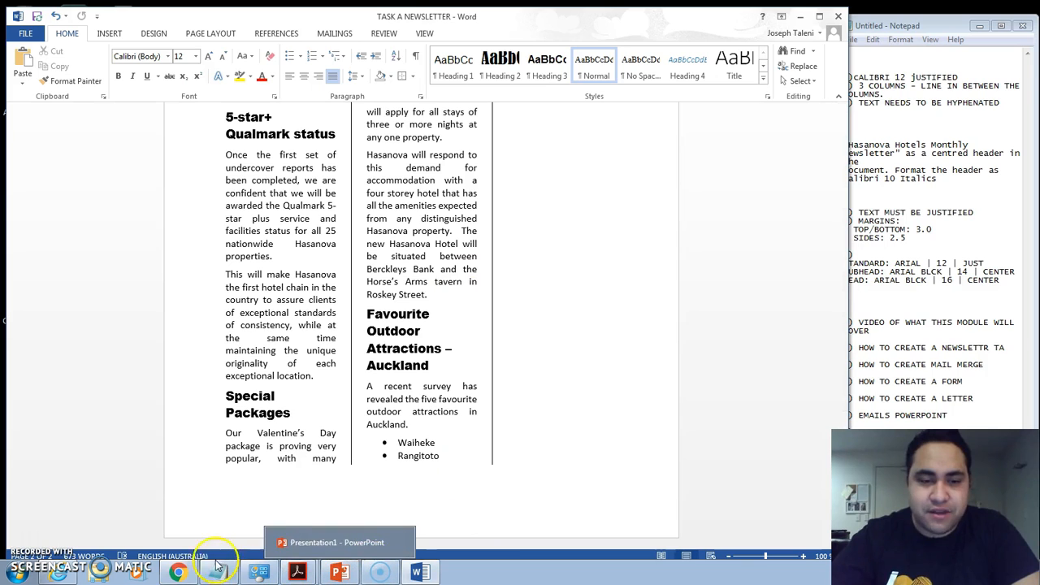
left_click(178, 571)
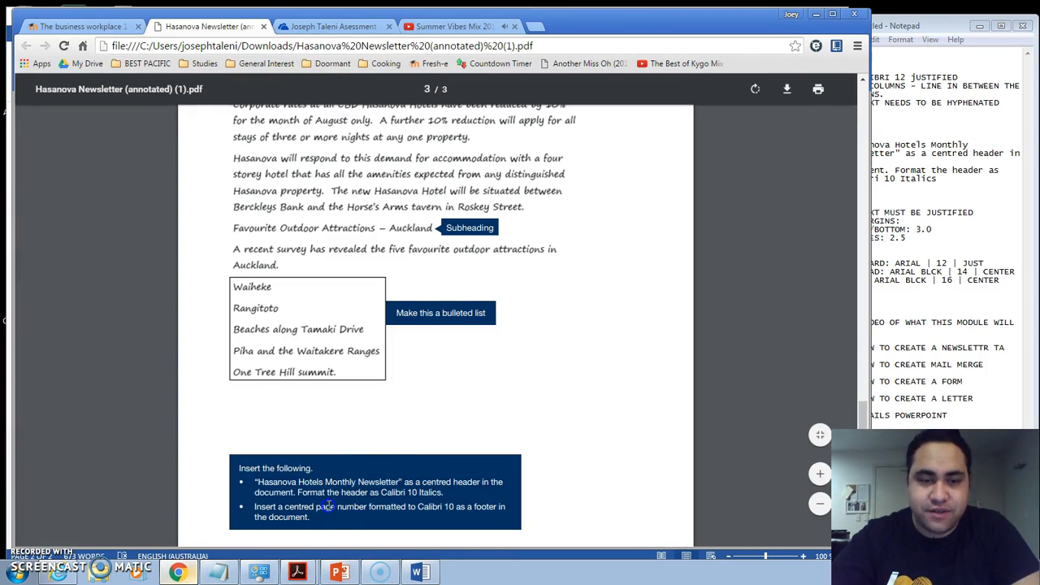
left_click(575, 255)
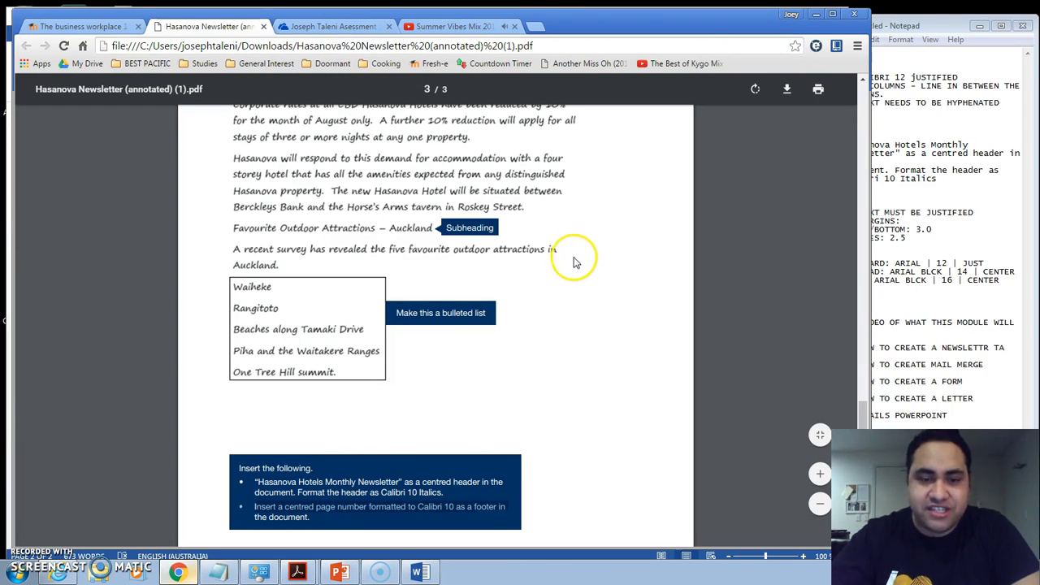
left_click(817, 14)
- Open the first page's footer for editing and centre its empty paragraph
scroll(438, 333, "up", 10)
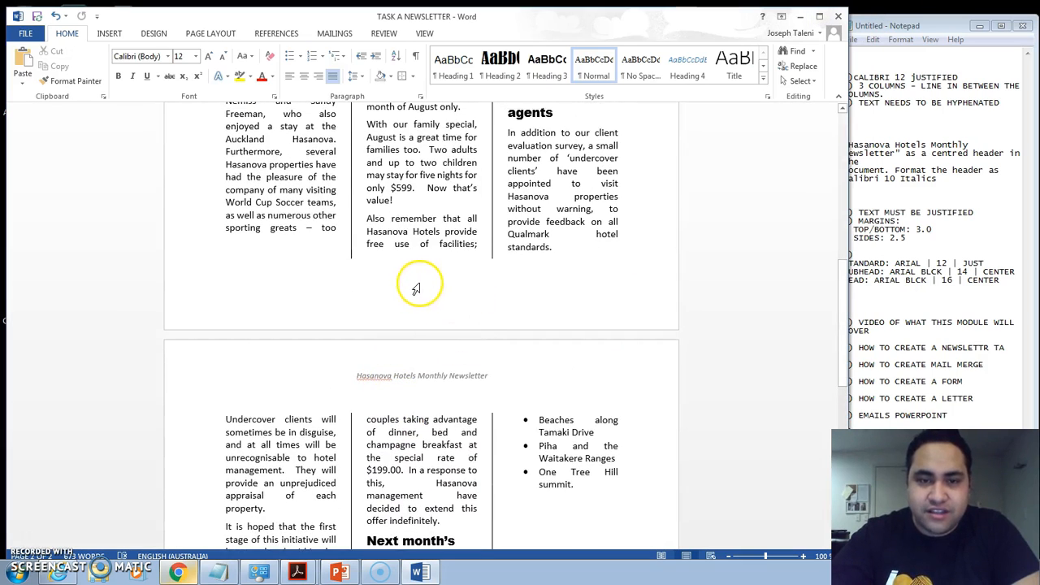
double_click(415, 288)
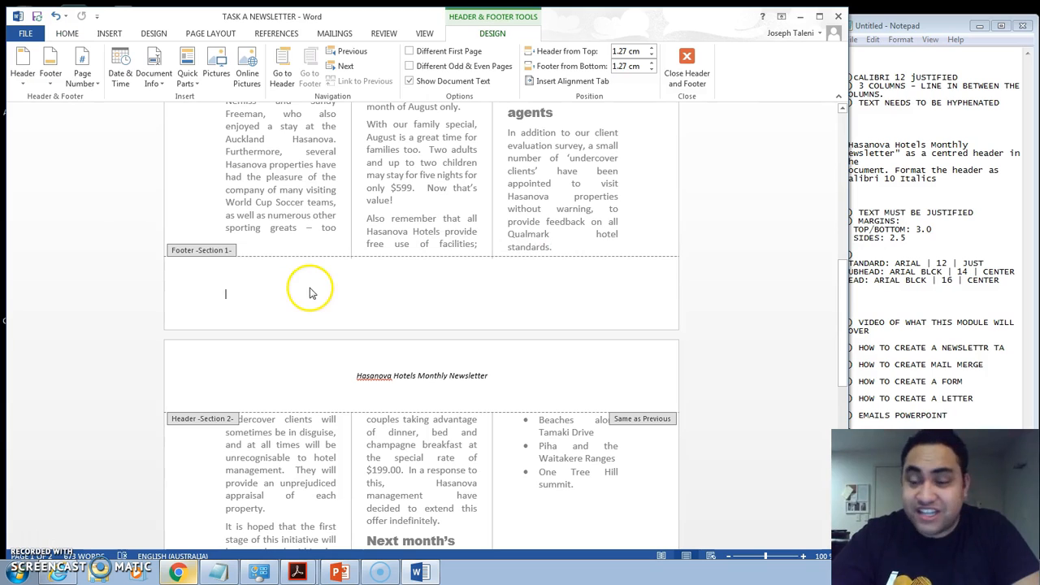
left_click(68, 33)
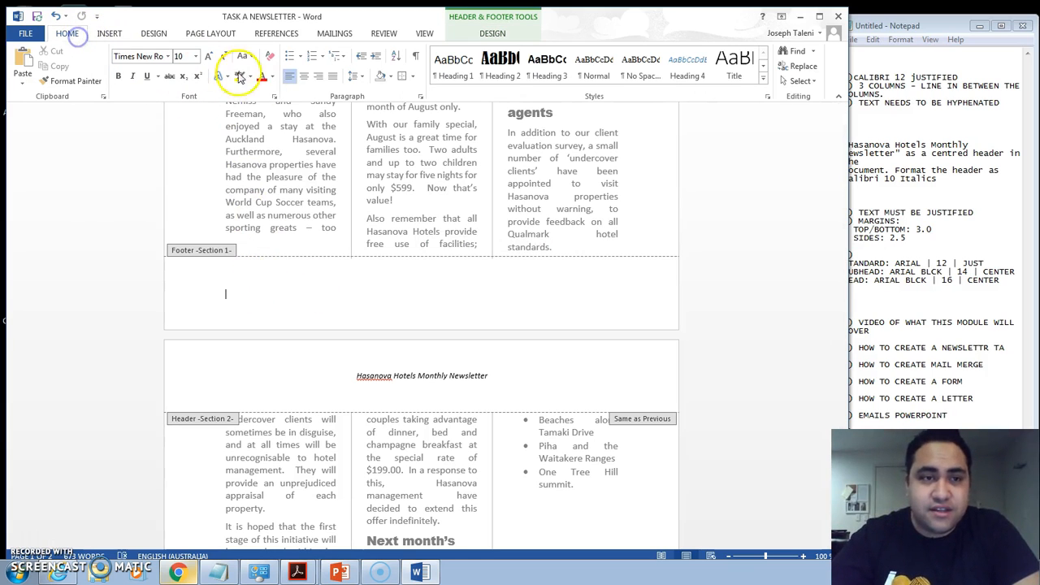
left_click(513, 318)
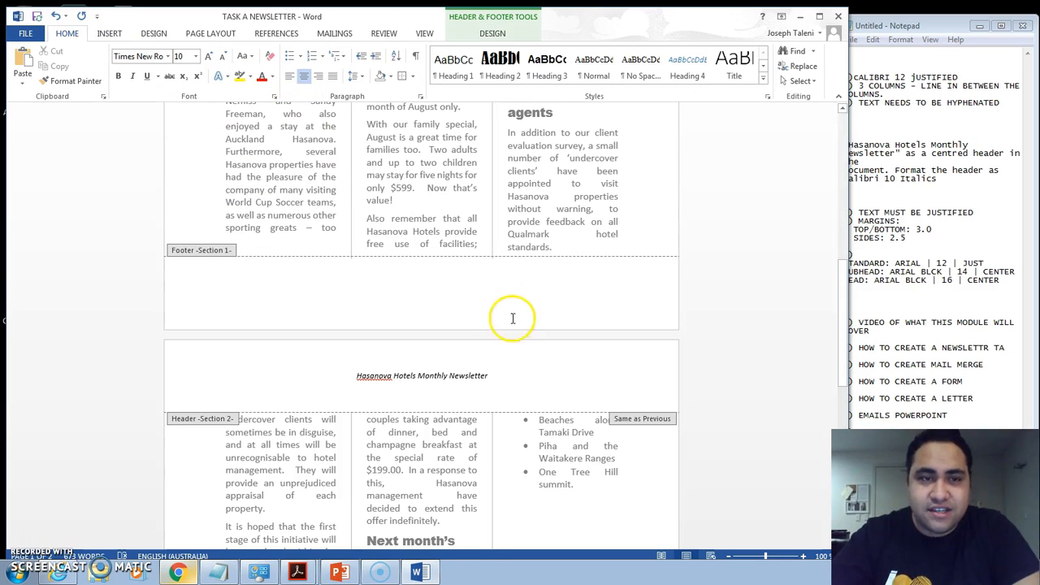
right_click(449, 297)
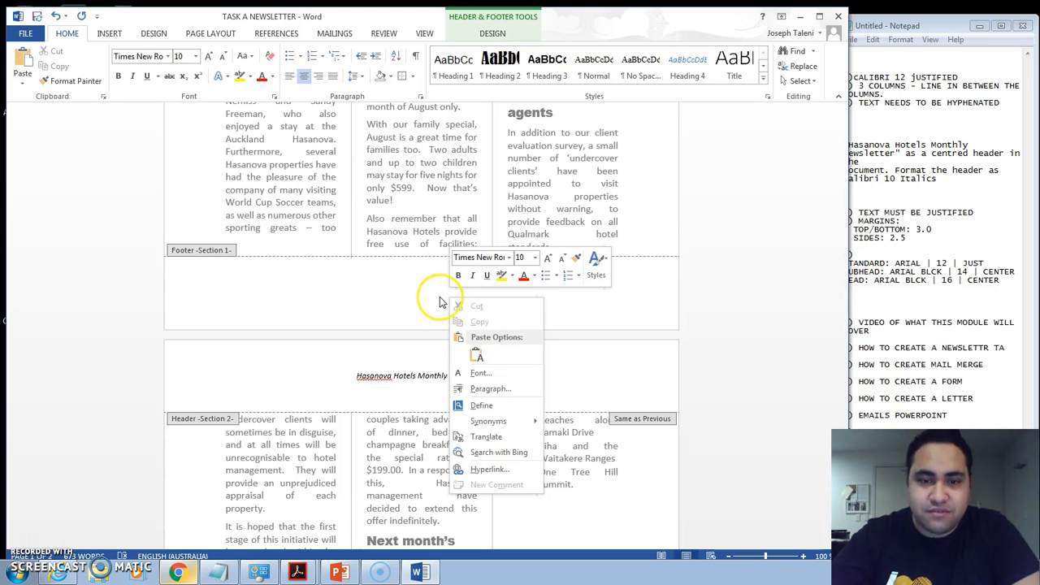
left_click(437, 295)
right_click(430, 290)
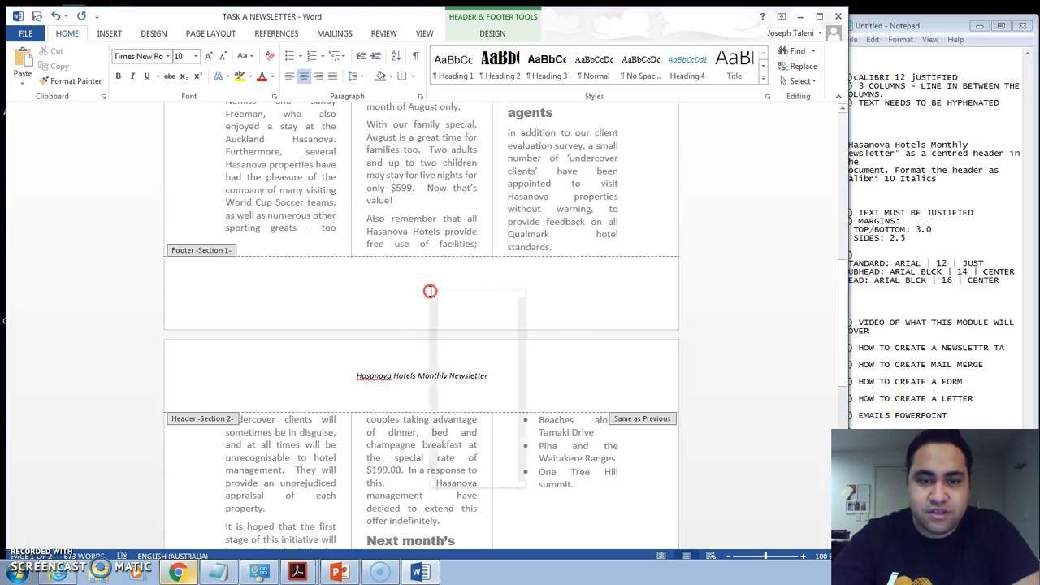
left_click(429, 294)
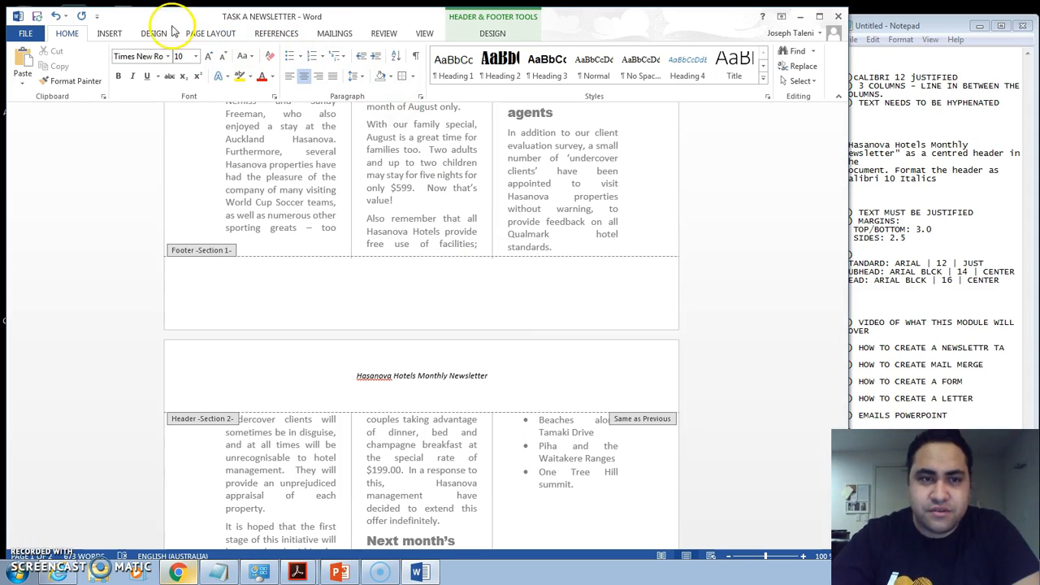
- Insert the built-in Banded footer to add a centred page number to the newsletter
left_click(224, 35)
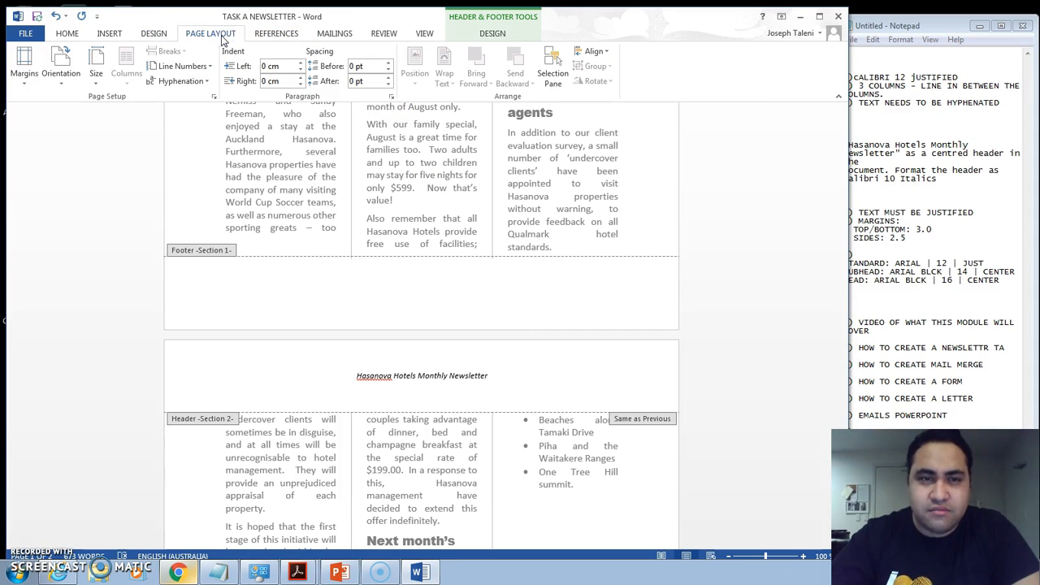
left_click(156, 35)
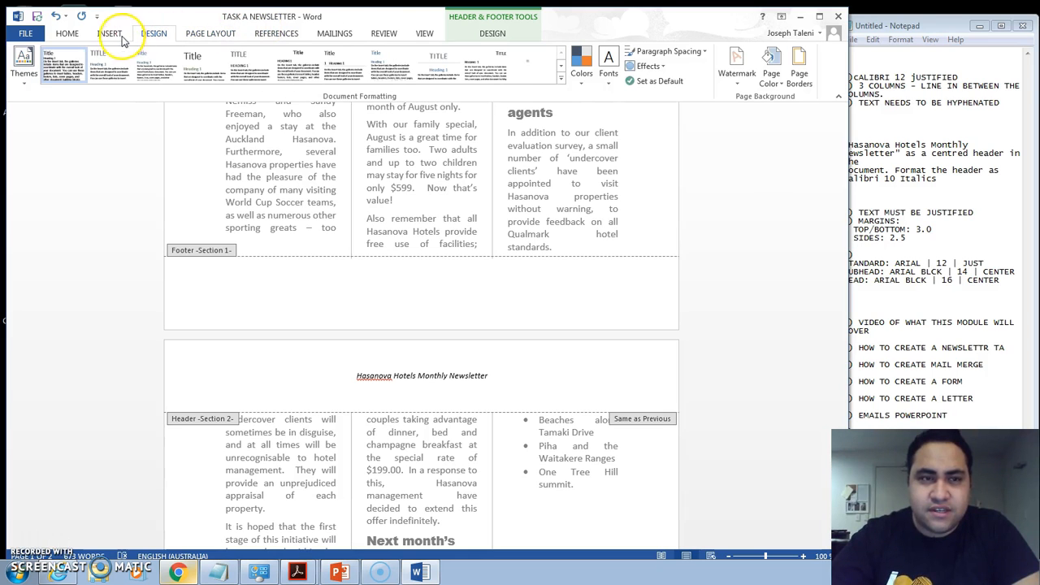
left_click(91, 37)
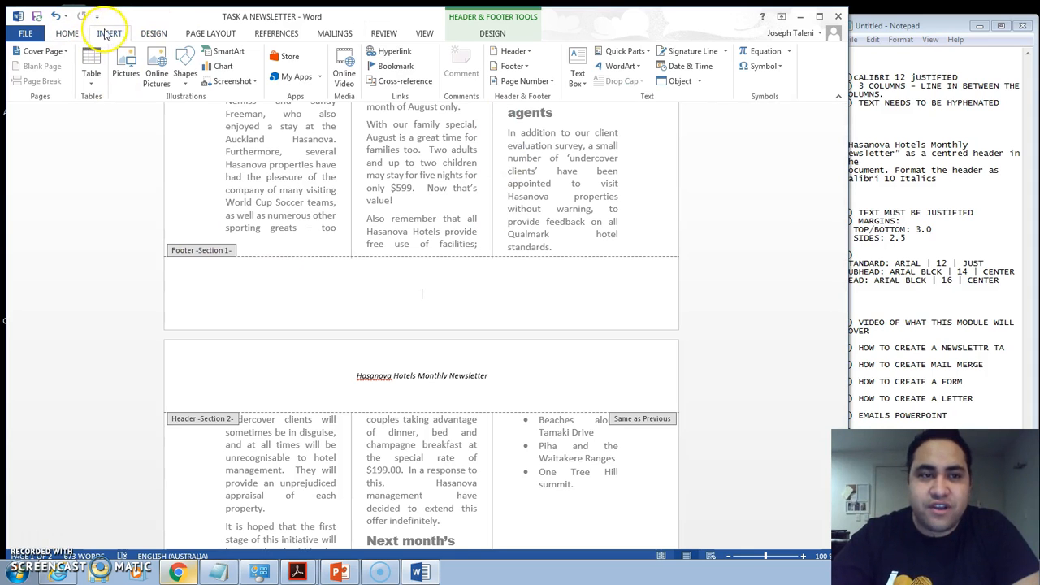
left_click(524, 68)
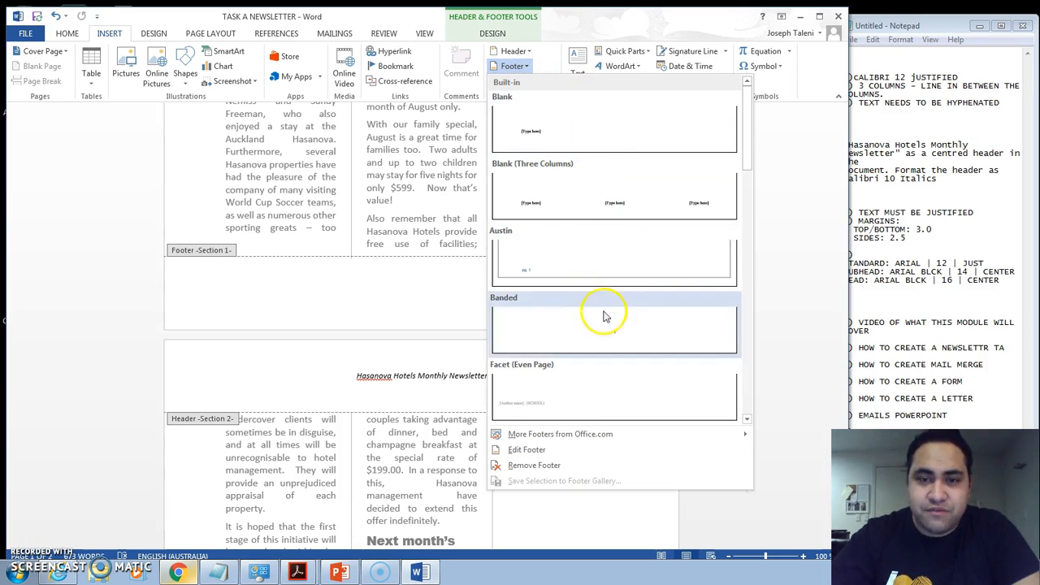
scroll(632, 223, "down", 5)
scroll(617, 231, "up", 10)
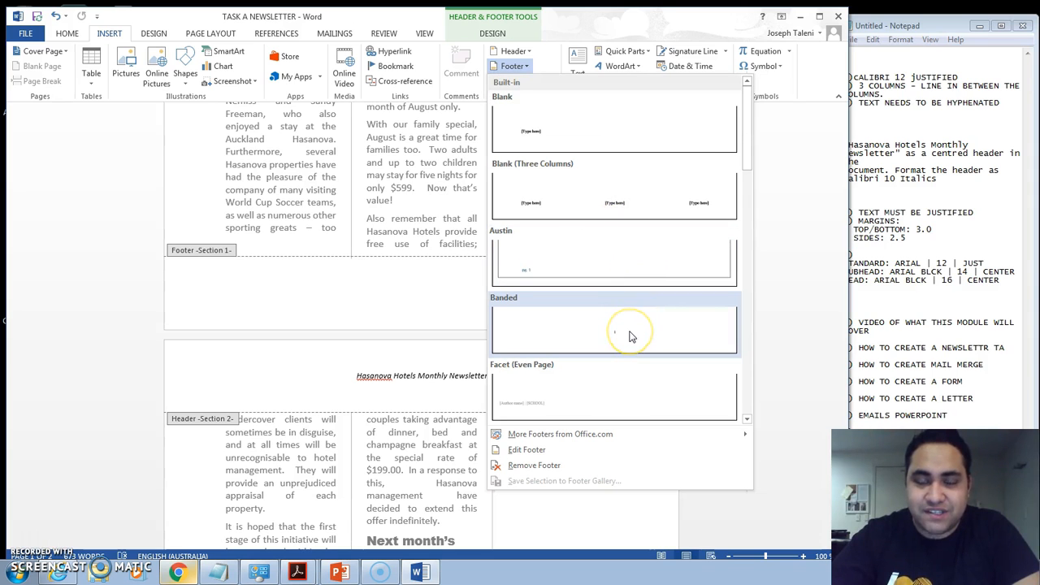
left_click(631, 335)
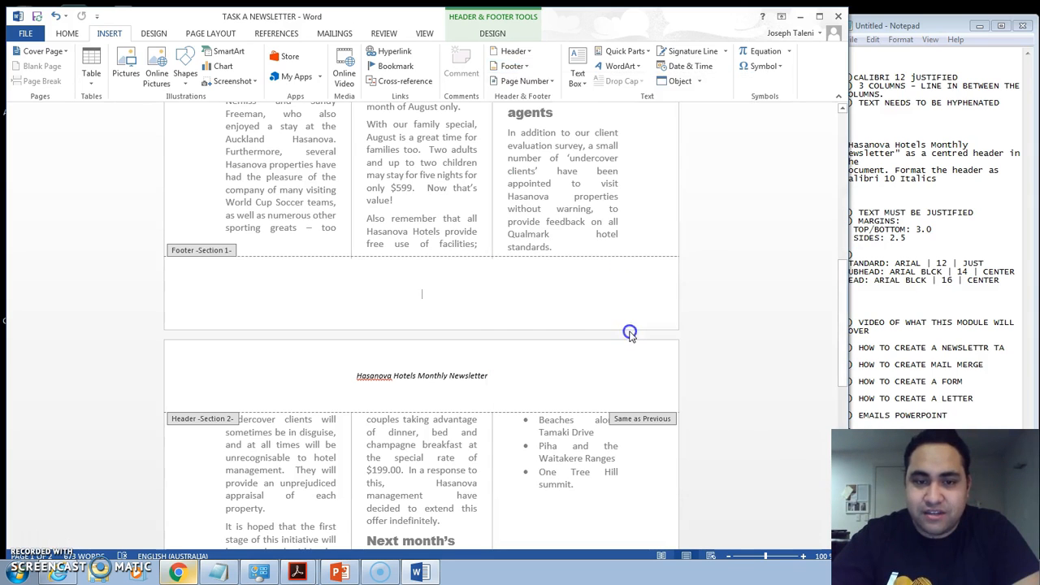
- Check the footer page numbers on both newsletter pages and return to the document body
scroll(455, 268, "down", 2)
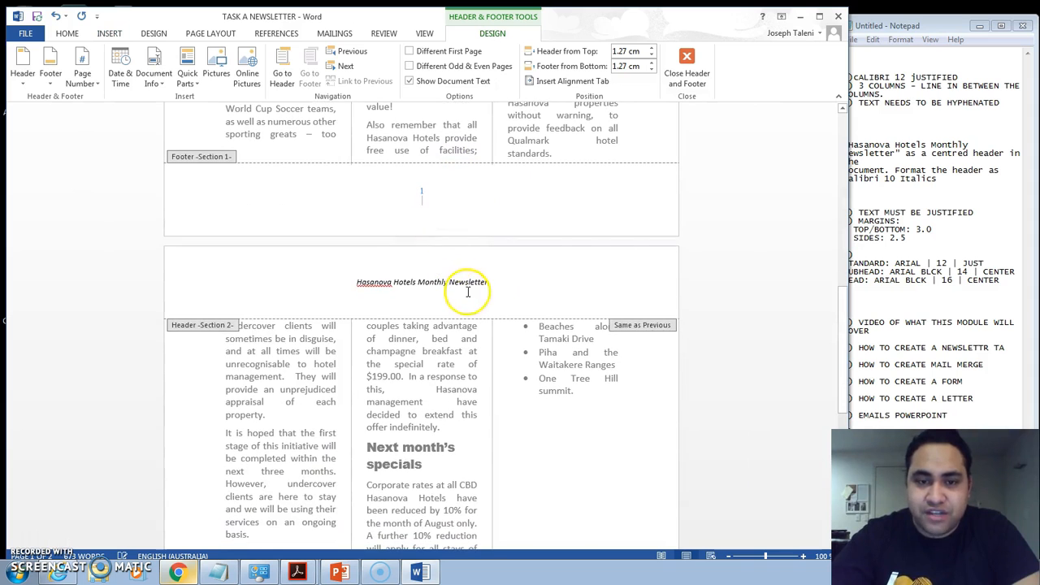
double_click(468, 290)
scroll(438, 250, "down", 6)
scroll(455, 251, "down", 3)
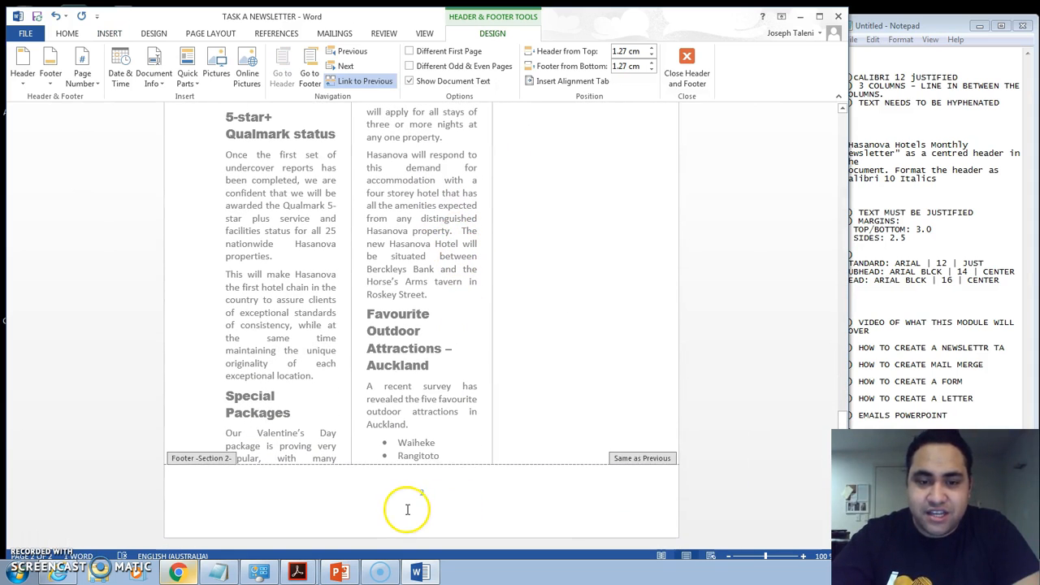
double_click(375, 218)
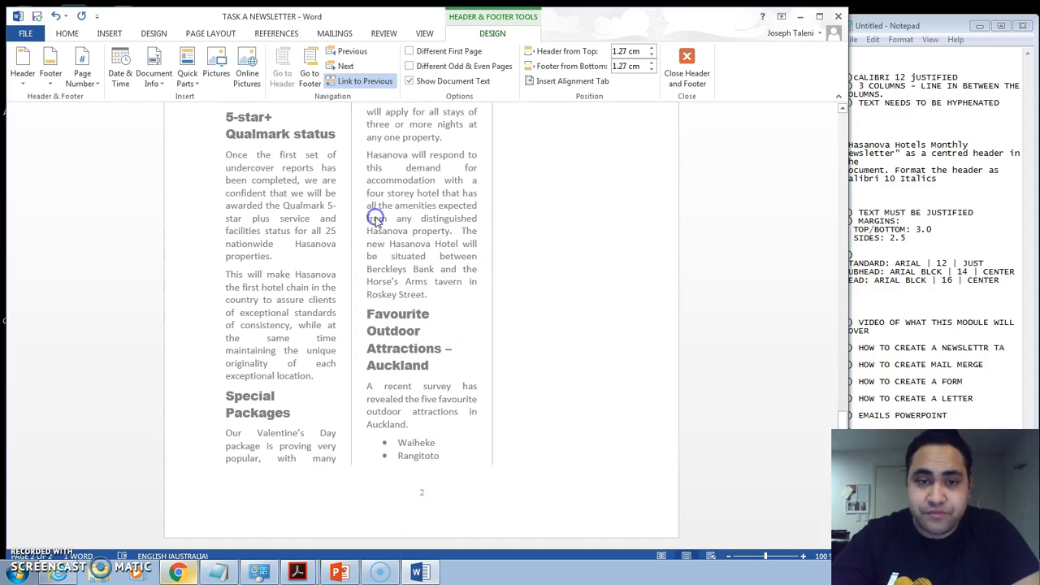
left_click(415, 496)
scroll(463, 269, "up", 1)
scroll(462, 269, "up", 20)
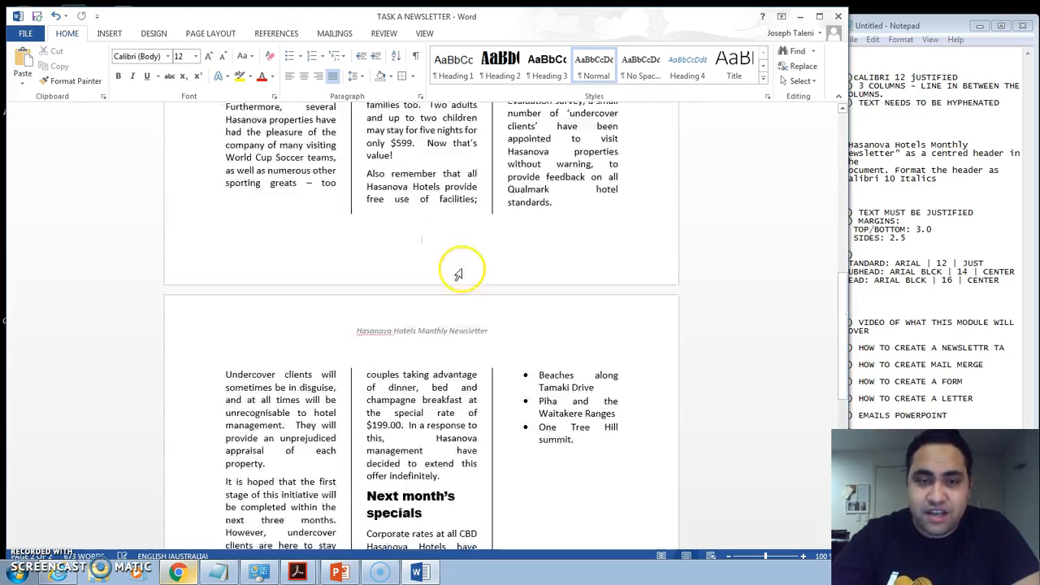
scroll(462, 269, "down", 15)
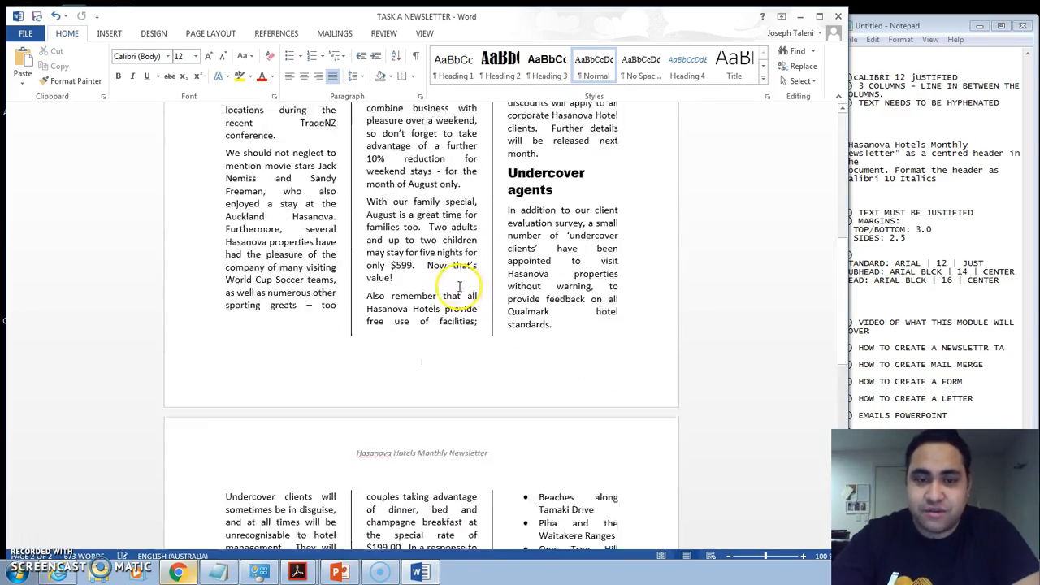
- Set the first page's footer number to Calibri, following the annotated PDF in Chrome, and return to the document body
left_click(174, 572)
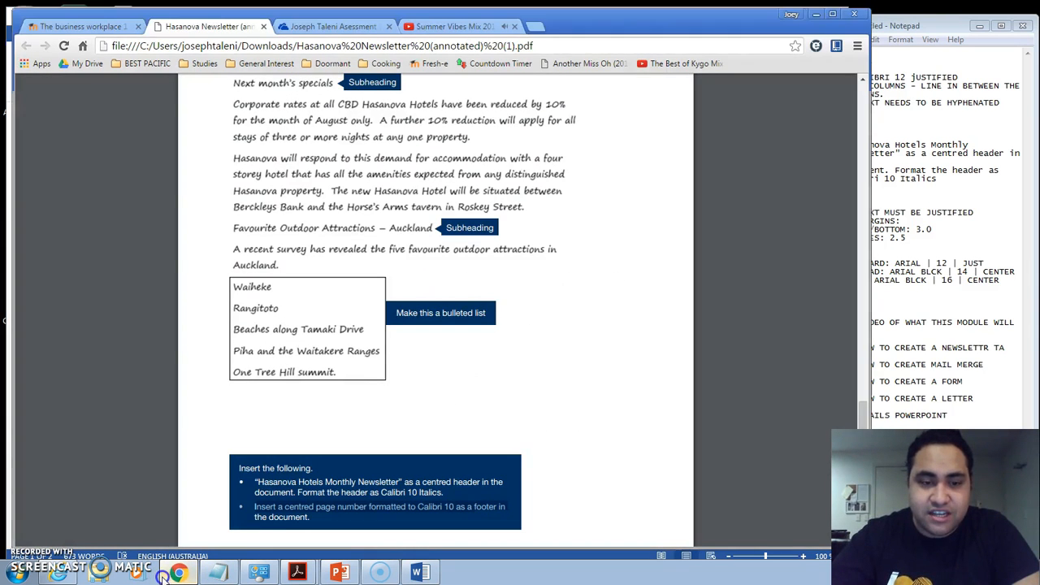
left_click(163, 578)
double_click(441, 181)
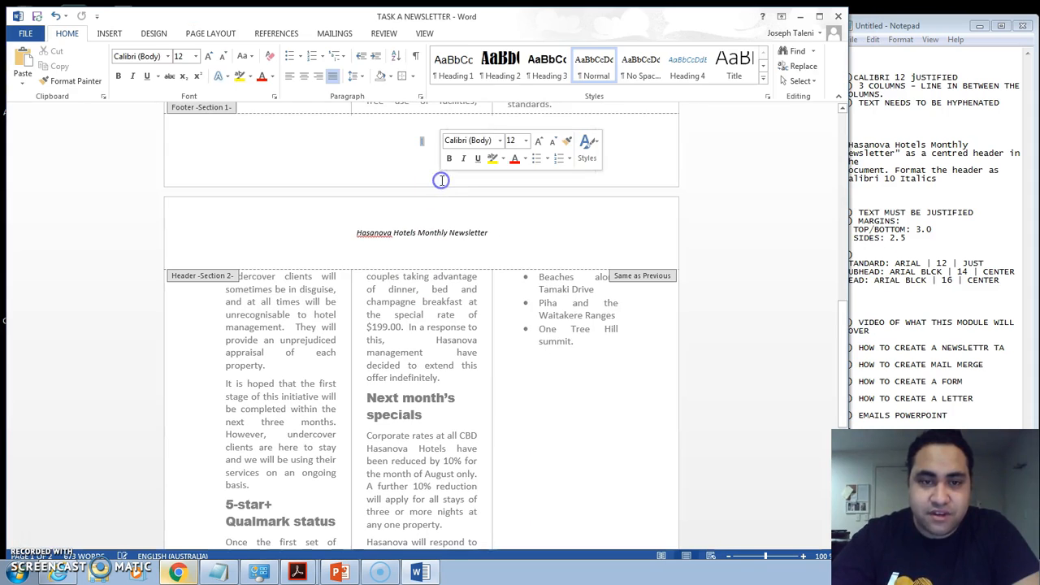
double_click(425, 142)
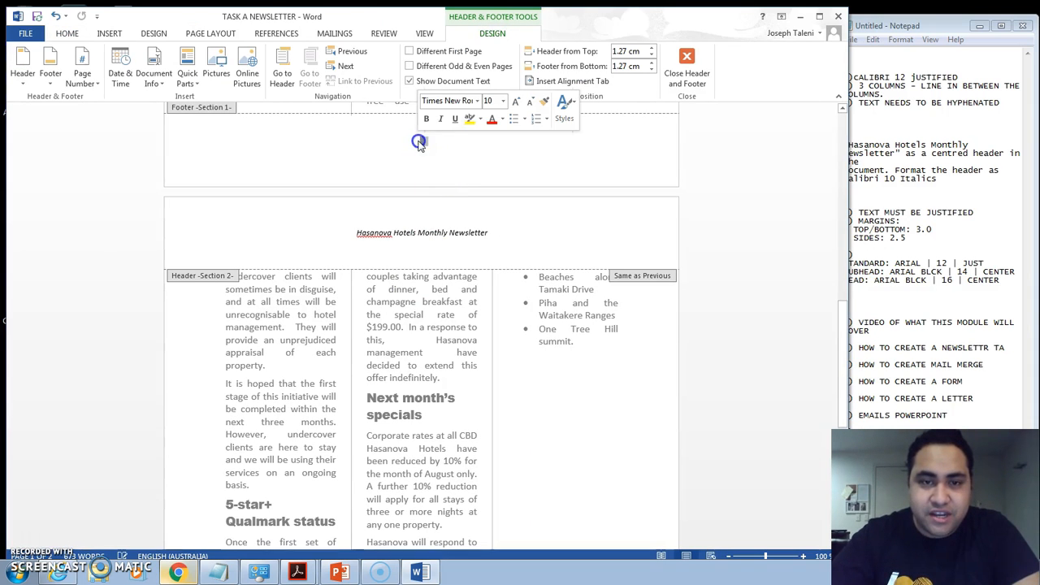
left_click(477, 100)
left_click(474, 138)
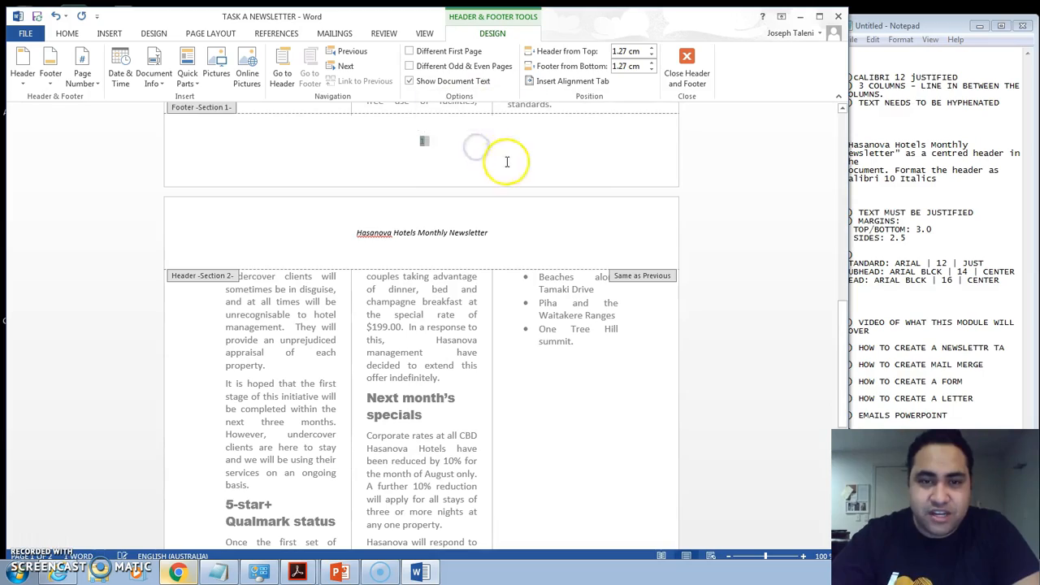
double_click(457, 303)
left_click_drag(459, 305, 497, 283)
left_click(555, 360)
- Compare both newsletter pages with the annotated PDF's first-page instructions in Chrome about text flow between pages and the page border
scroll(556, 349, "down", 9)
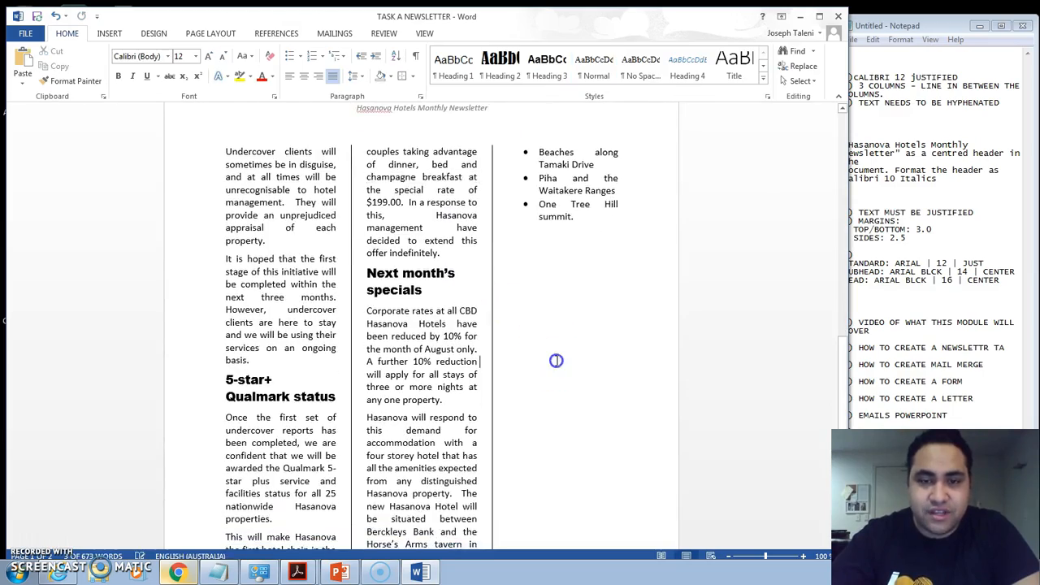
scroll(564, 264, "up", 9)
scroll(559, 262, "up", 15)
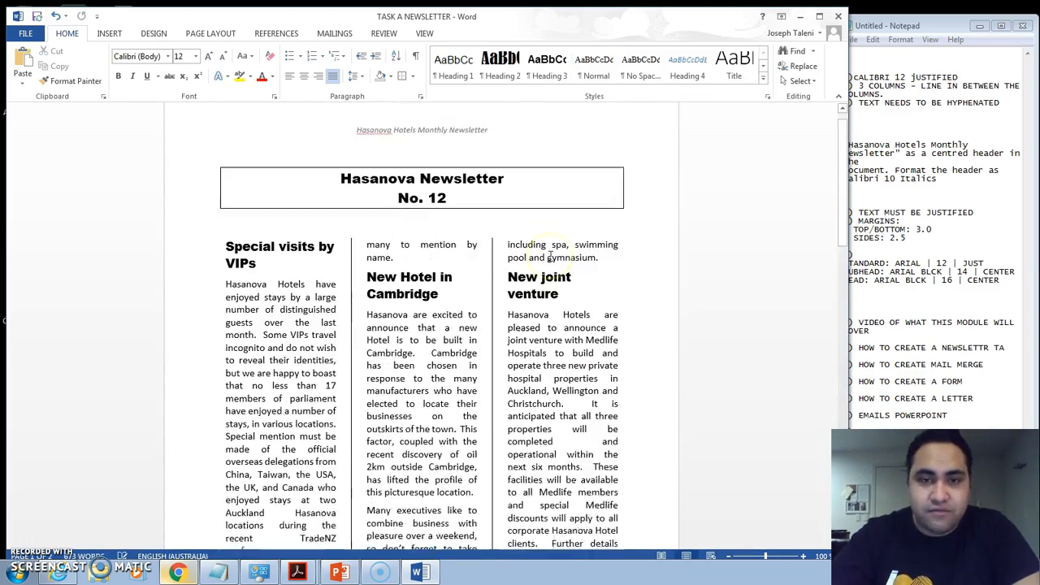
left_click(177, 573)
scroll(445, 253, "up", 10)
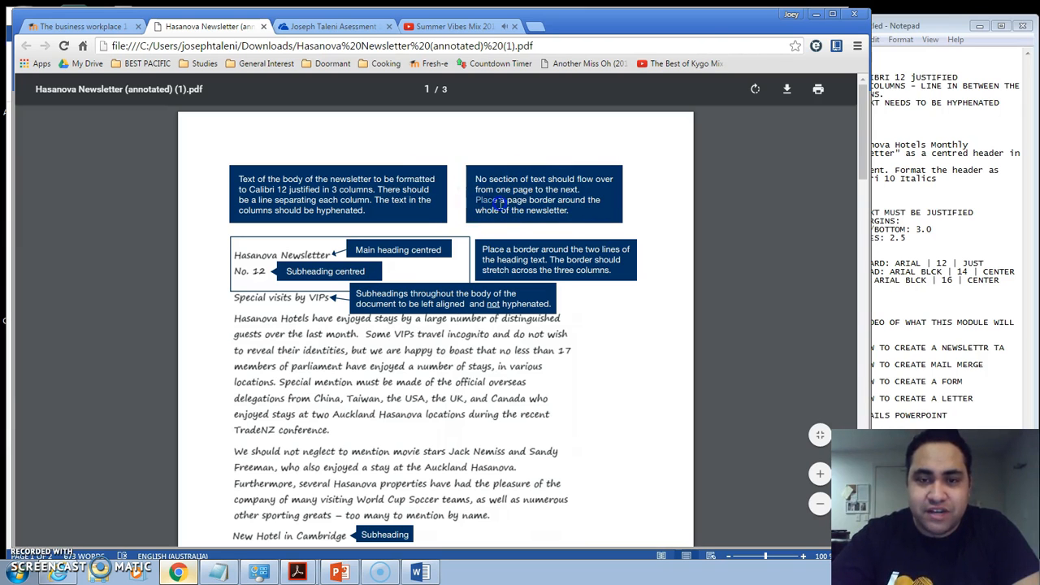
left_click(813, 16)
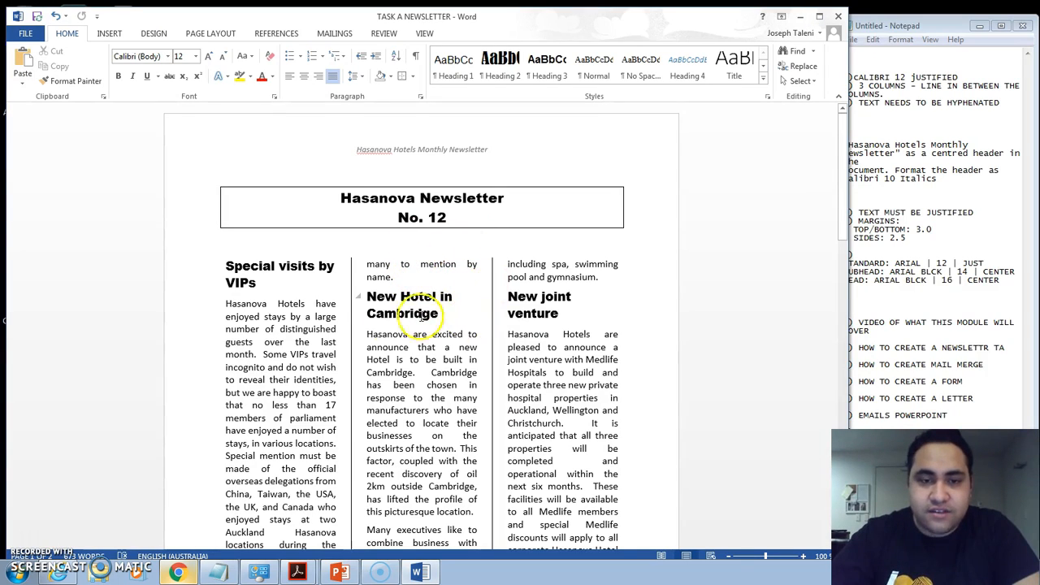
scroll(398, 318, "down", 8)
scroll(396, 315, "down", 5)
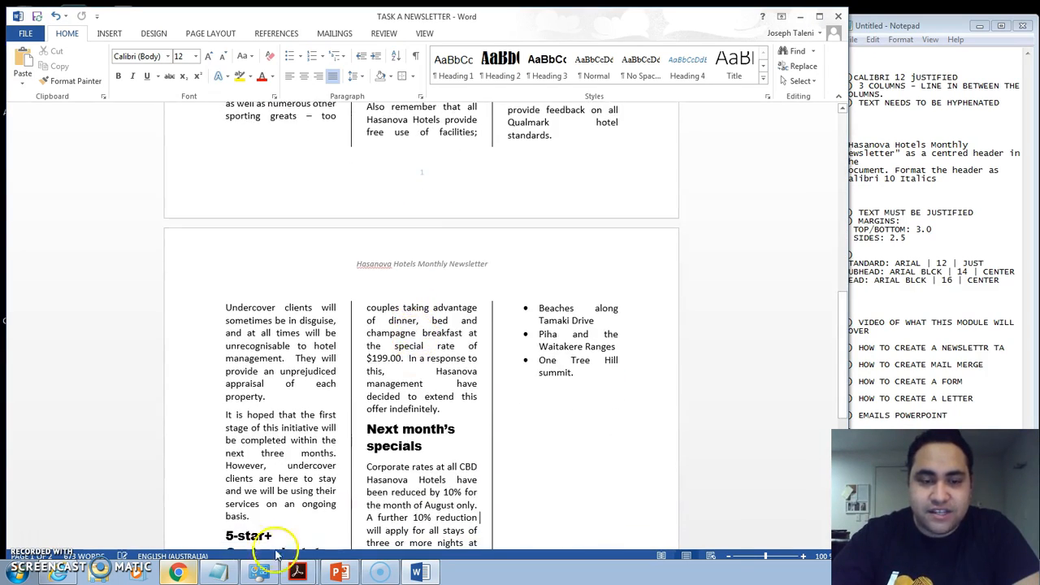
key("alt+Tab")
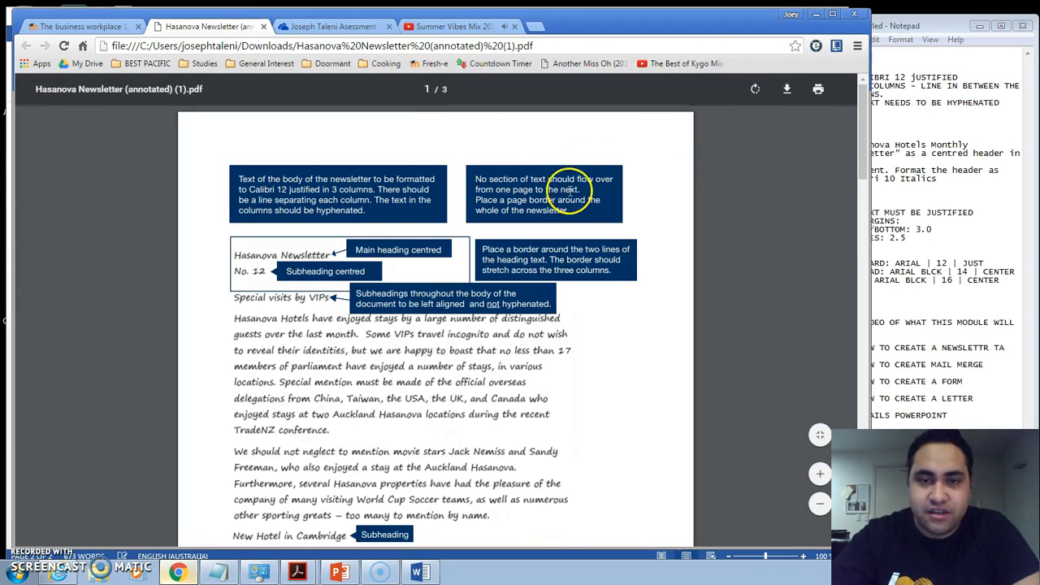
left_click(816, 16)
scroll(446, 193, "up", 10)
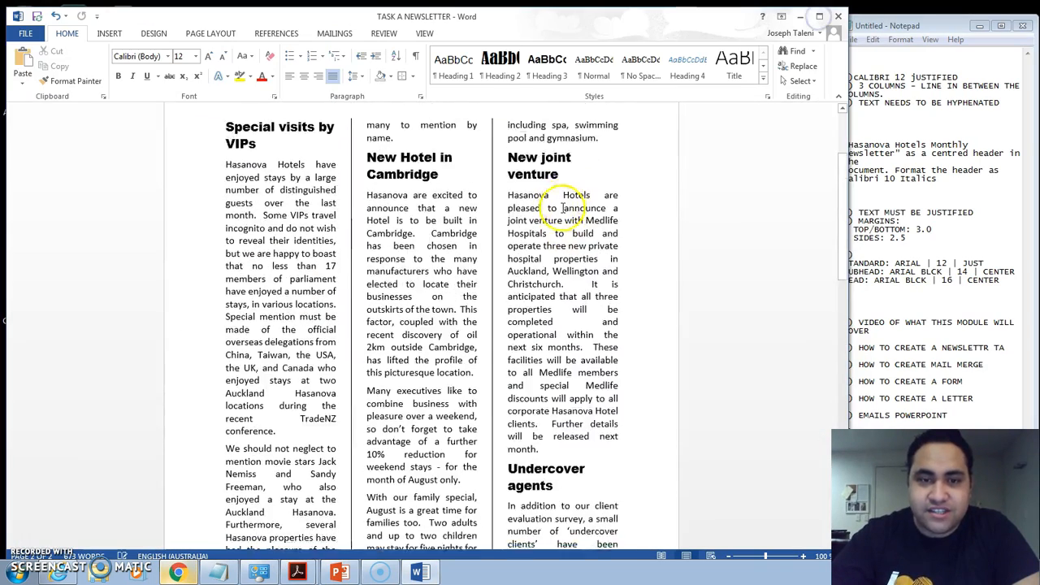
- Delete the blank line between the boxed newsletter heading and the three-column text
left_click(219, 243)
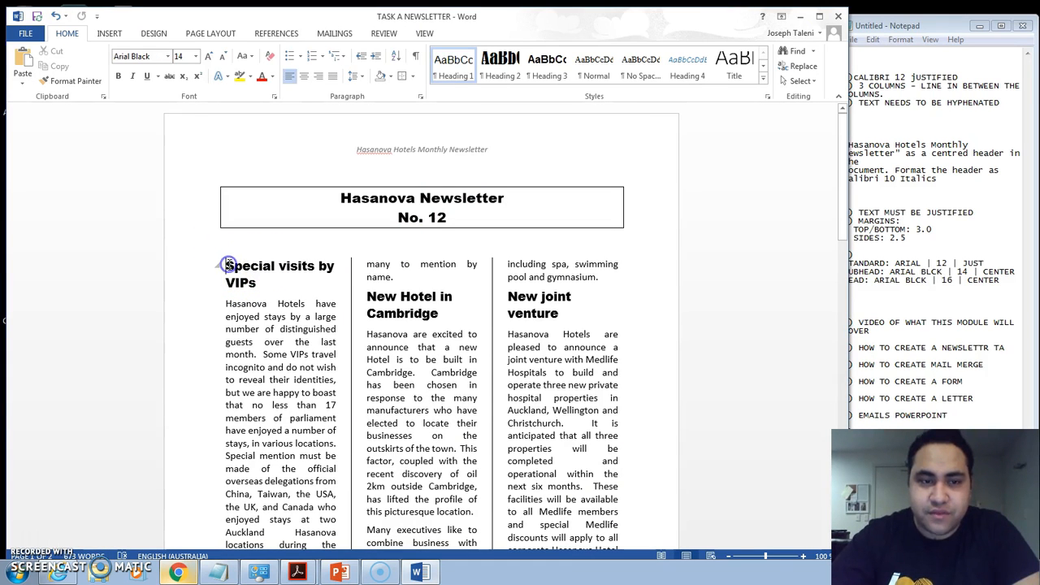
key("BackSpace")
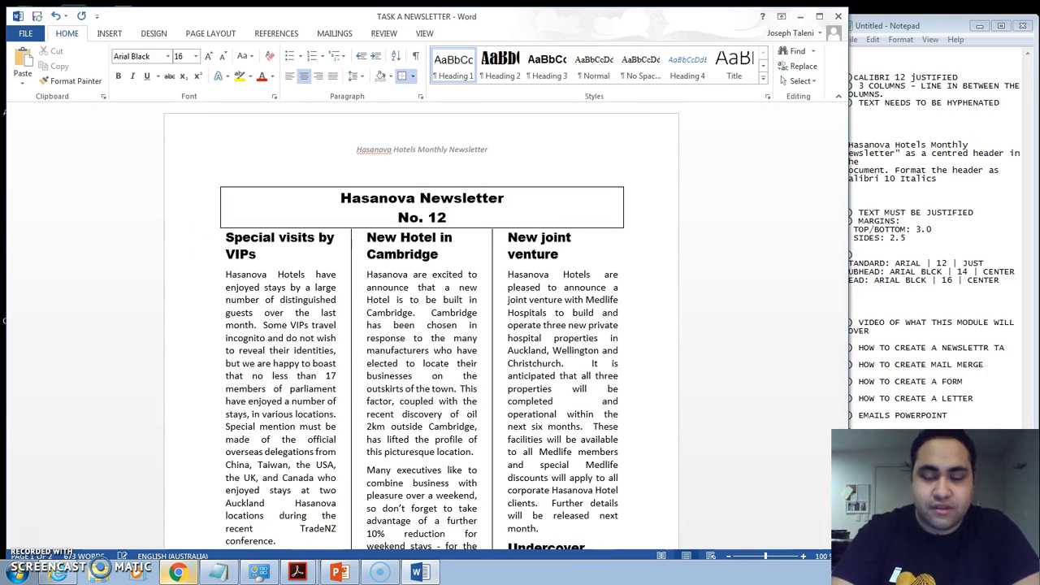
- Undo the deletion of the blank line below the boxed newsletter heading and check how the article sections run across the pages
key("ctrl+z")
scroll(313, 271, "down", 15)
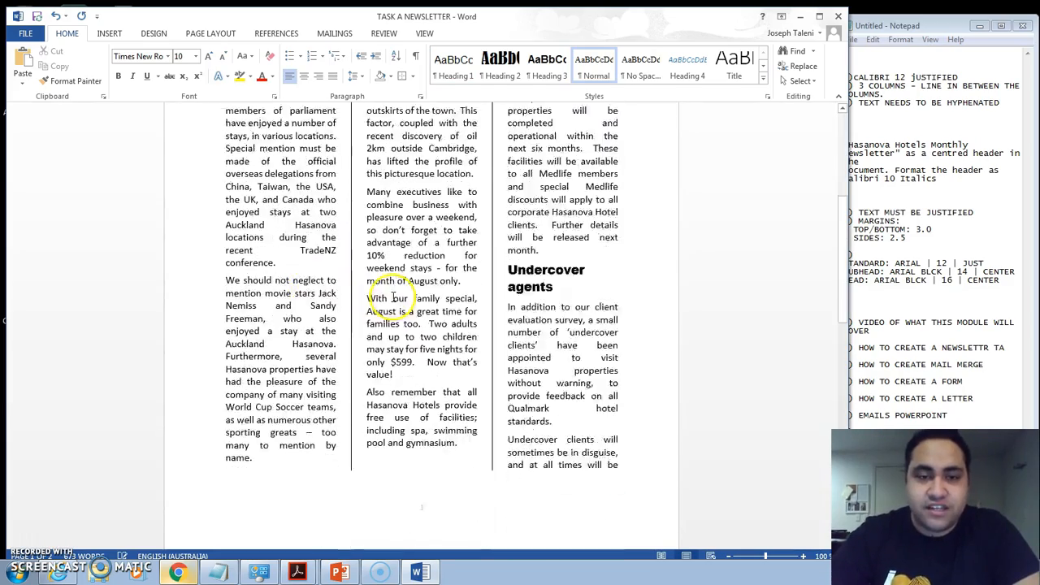
scroll(336, 355, "up", 10)
left_click(313, 317)
scroll(311, 315, "up", 4)
scroll(299, 300, "down", 2)
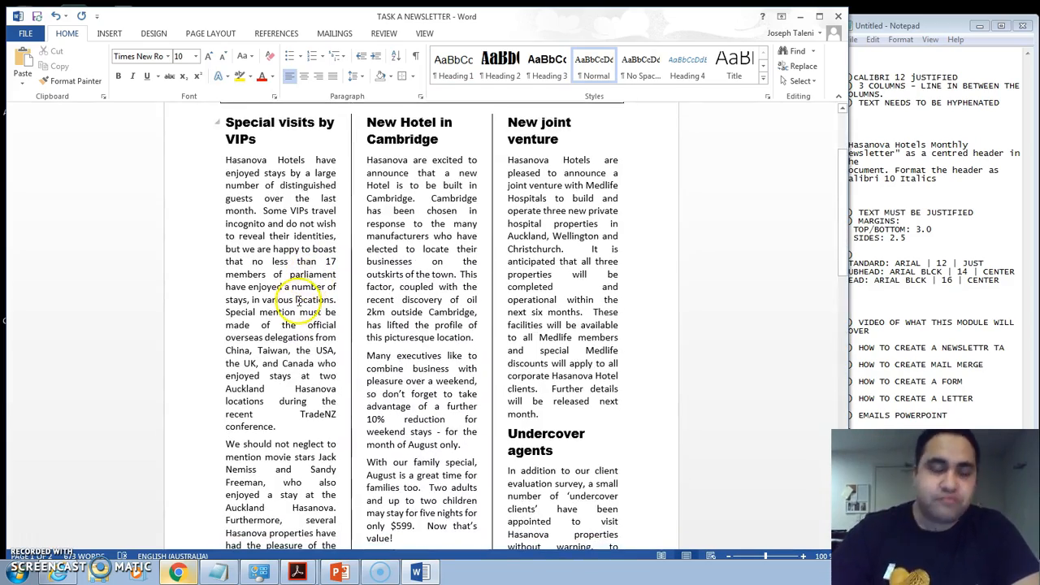
left_click(322, 135)
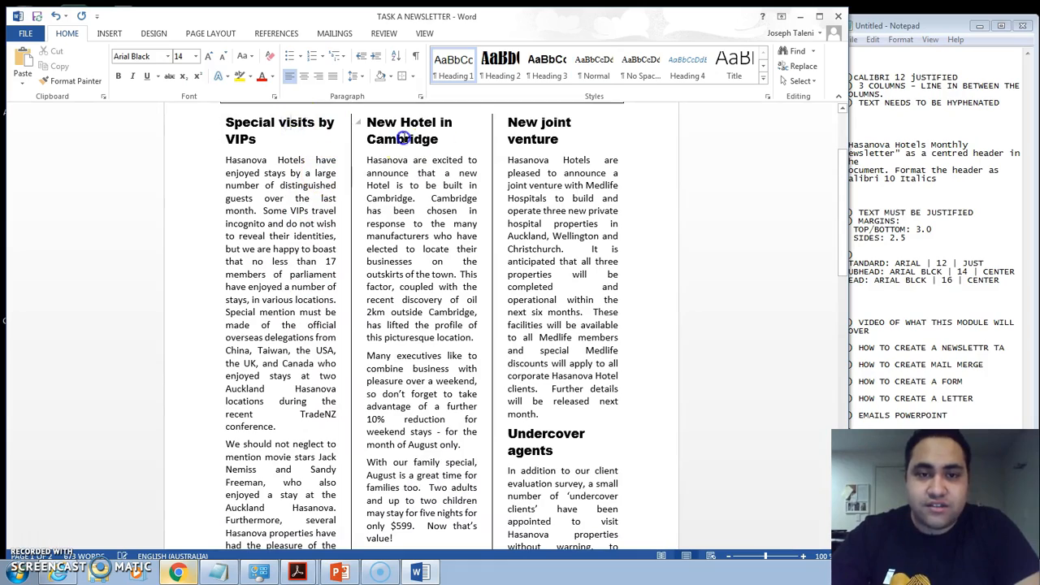
scroll(594, 375, "down", 3)
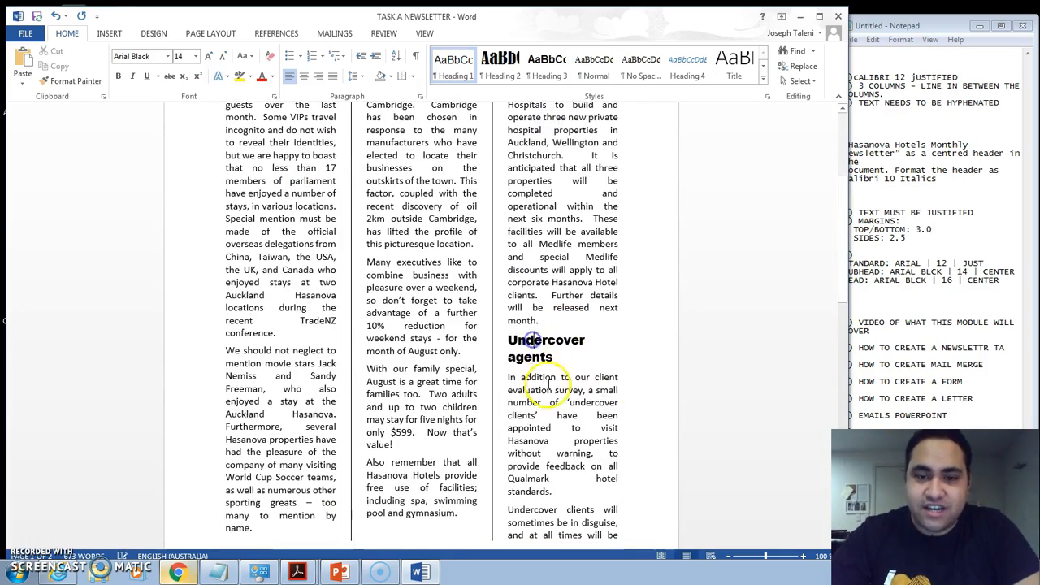
scroll(550, 383, "down", 8)
scroll(545, 331, "down", 5)
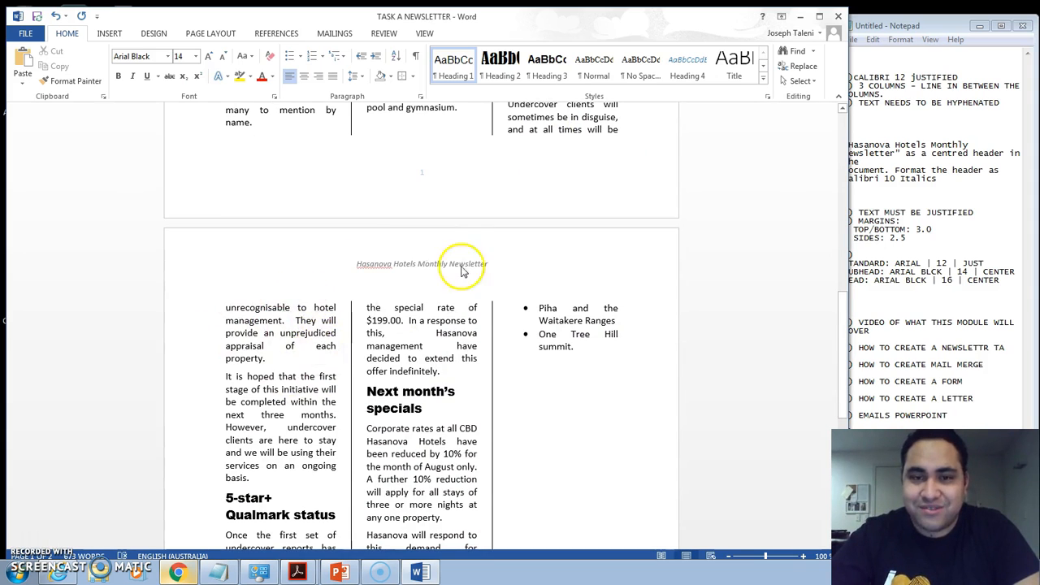
scroll(459, 271, "up", 10)
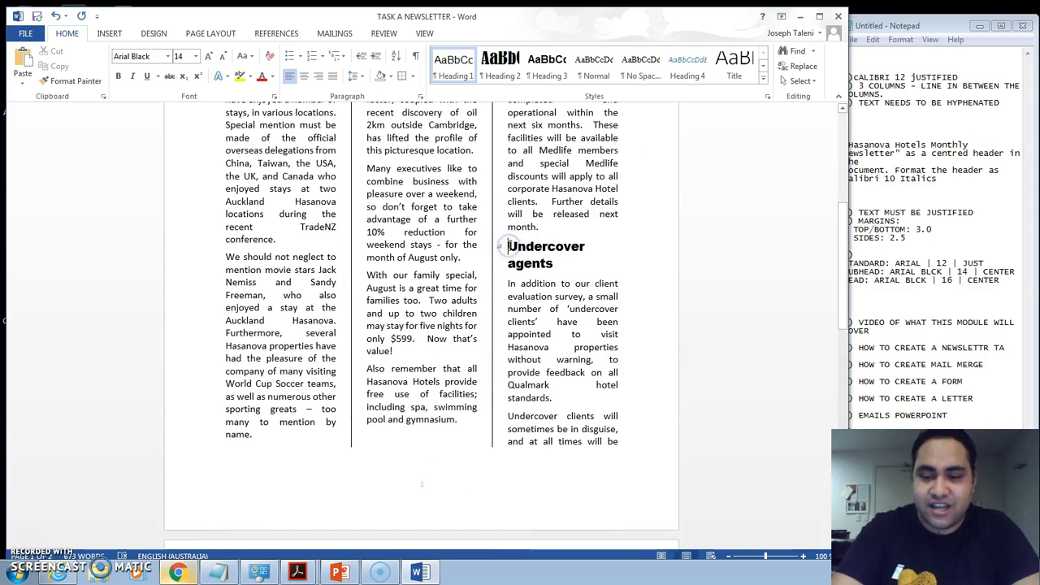
- Try to move the "Undercover agents" section onto the second page by inserting blank lines before its heading
key("Return")
key("Return")
key("Return")
key("Return")
key("Return")
key("Return")
key("Return")
key("Return")
key("Return")
key("Return")
key("Return")
key("Return")
key("Return")
key("Return")
key("Return")
key("Return")
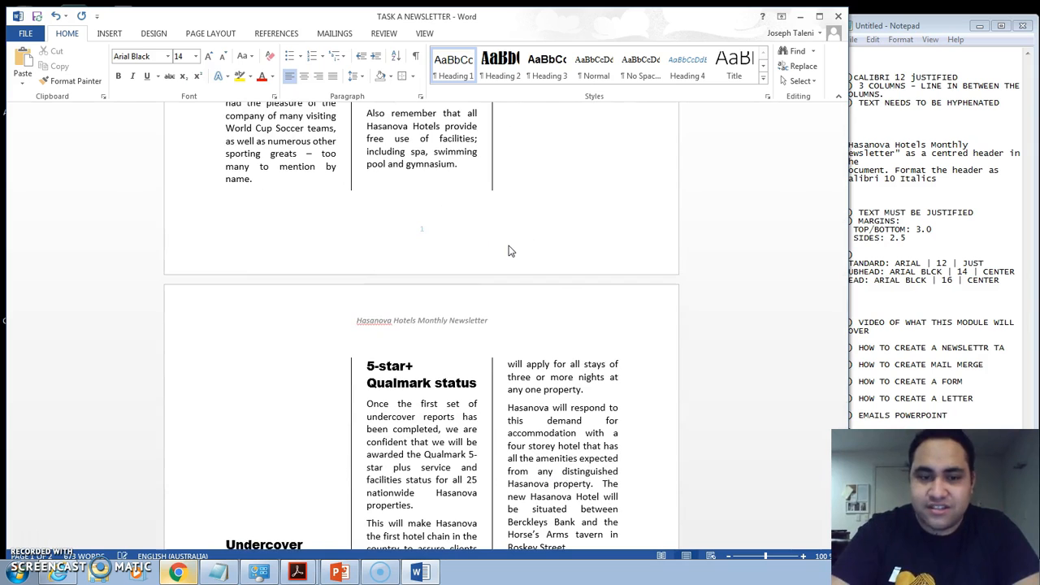
- Delete some of the blank lines above "Undercover agents" to bring its heading back onto the first page
key("BackSpace")
key("BackSpace")
key("BackSpace")
key("BackSpace")
key("BackSpace")
key("BackSpace")
key("BackSpace")
key("BackSpace")
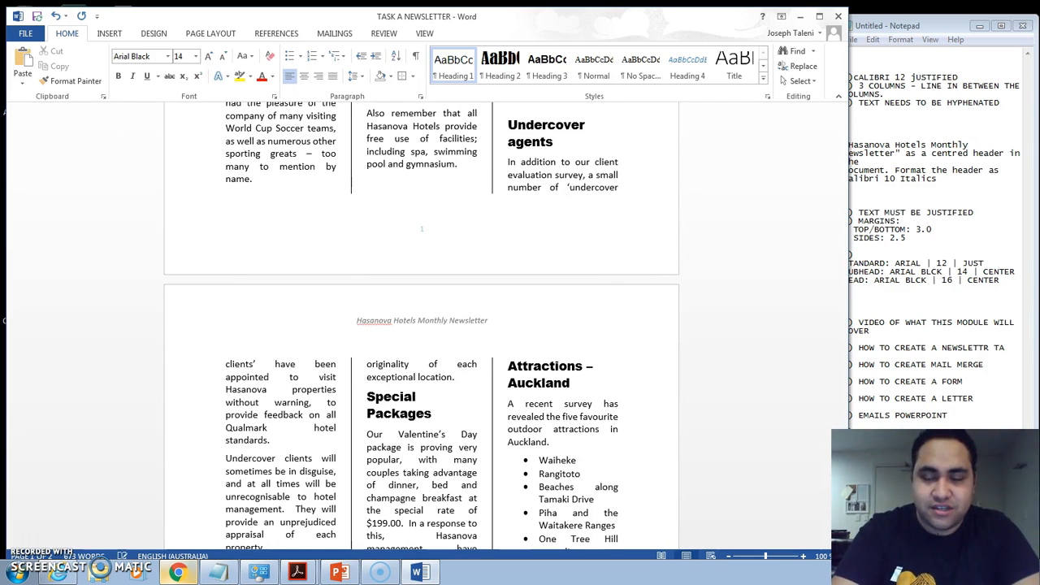
- Try again to place the "Undercover agents" section on the second page with additional blank lines above its heading
key("Return")
key("Return")
key("Return")
key("Return")
key("Return")
key("Return")
key("Return")
key("Return")
key("Return")
key("Return")
key("Return")
key("Return")
scroll(320, 277, "down", 5)
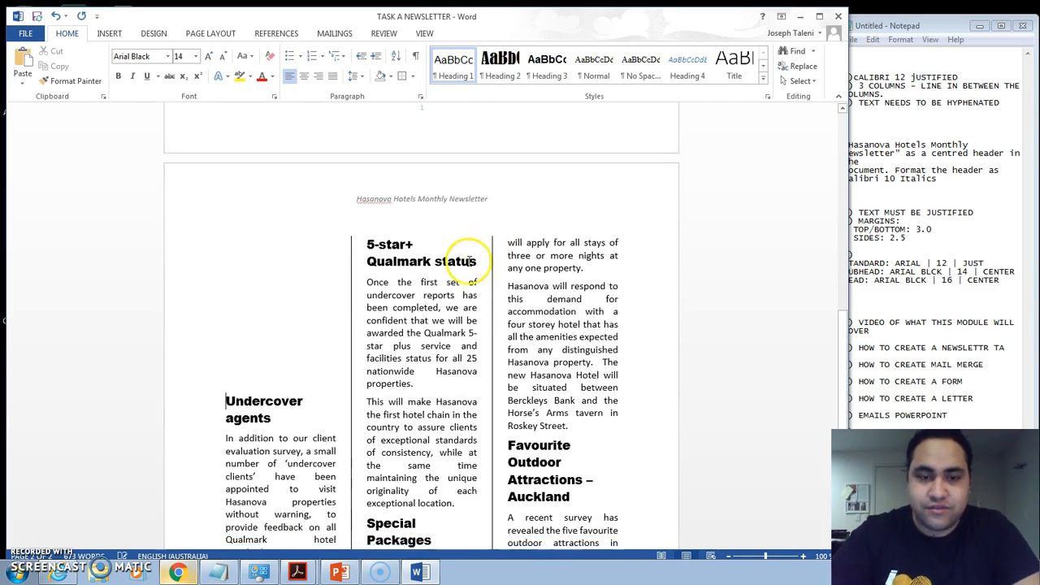
scroll(293, 268, "up", 2)
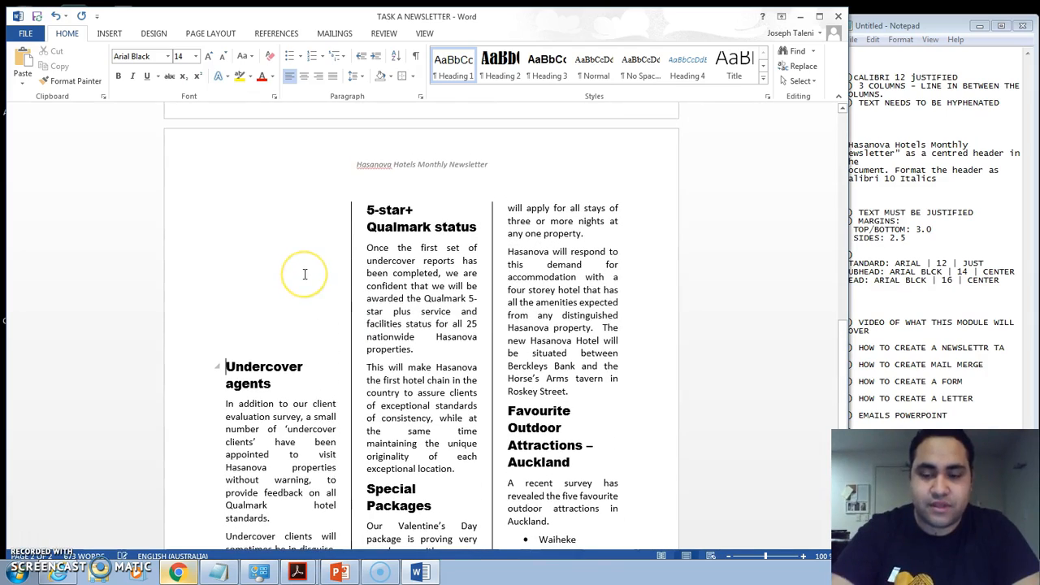
- Remove all the added blank lines above "Undercover agents" so the heading directly follows the "New joint venture" article
key("BackSpace")
key("BackSpace")
key("BackSpace")
key("BackSpace")
key("BackSpace")
key("BackSpace")
key("BackSpace")
key("BackSpace")
key("BackSpace")
key("BackSpace")
key("BackSpace")
key("BackSpace")
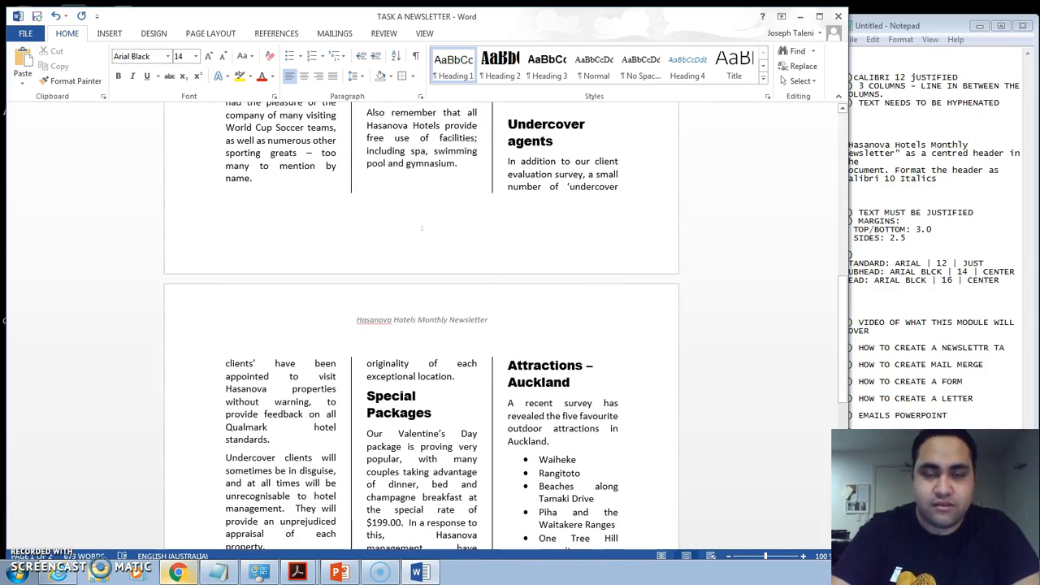
scroll(421, 325, "up", 5)
key("BackSpace")
key("BackSpace")
key("BackSpace")
key("BackSpace")
key("BackSpace")
key("BackSpace")
- Move the "Special Packages" section into the second page's middle column by inserting blank lines before its heading
scroll(344, 222, "down", 15)
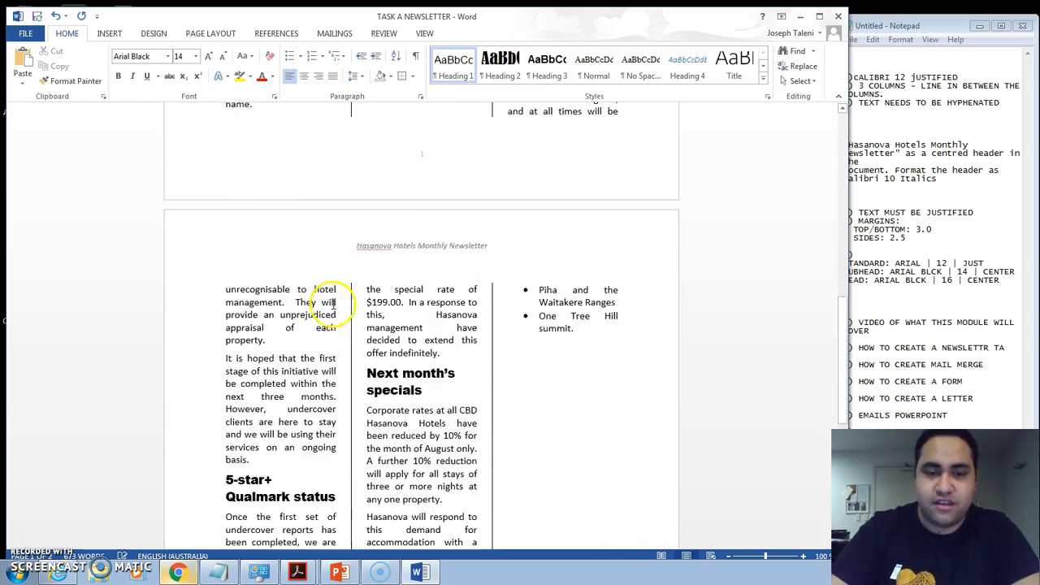
left_click(228, 426)
key("Return")
key("Return")
key("Return")
key("Return")
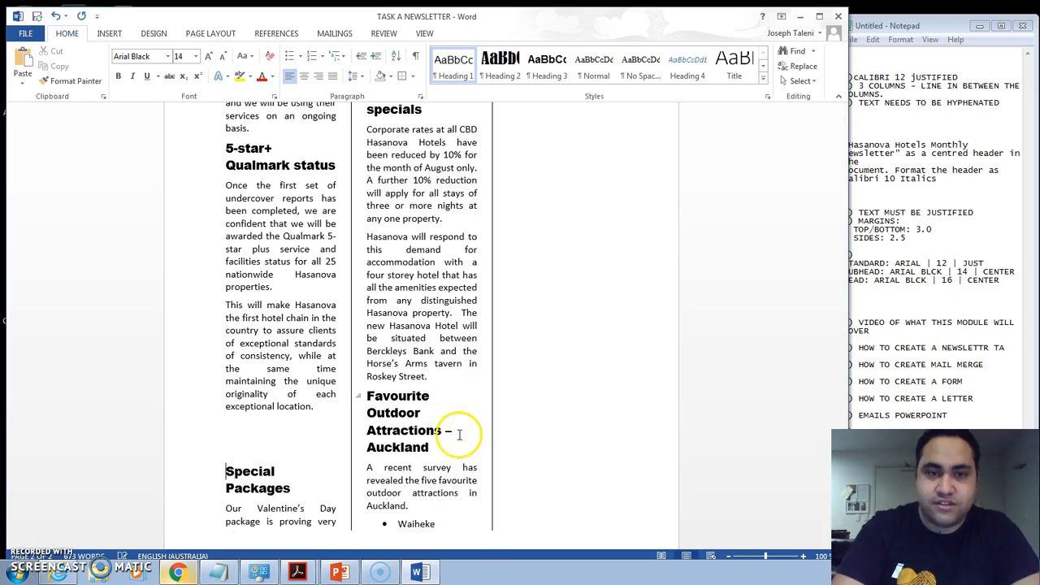
key("BackSpace")
key("BackSpace")
key("BackSpace")
key("BackSpace")
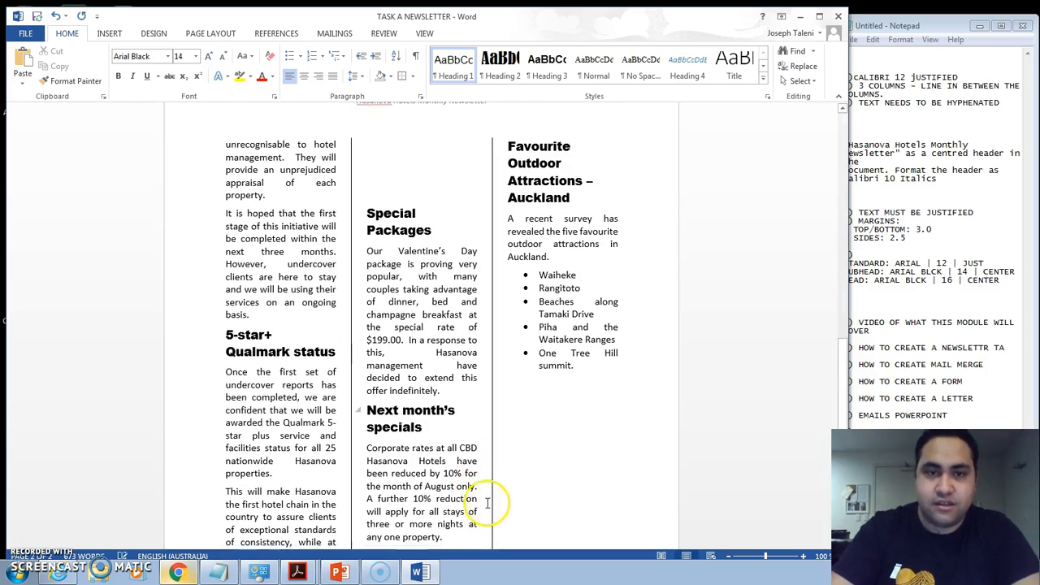